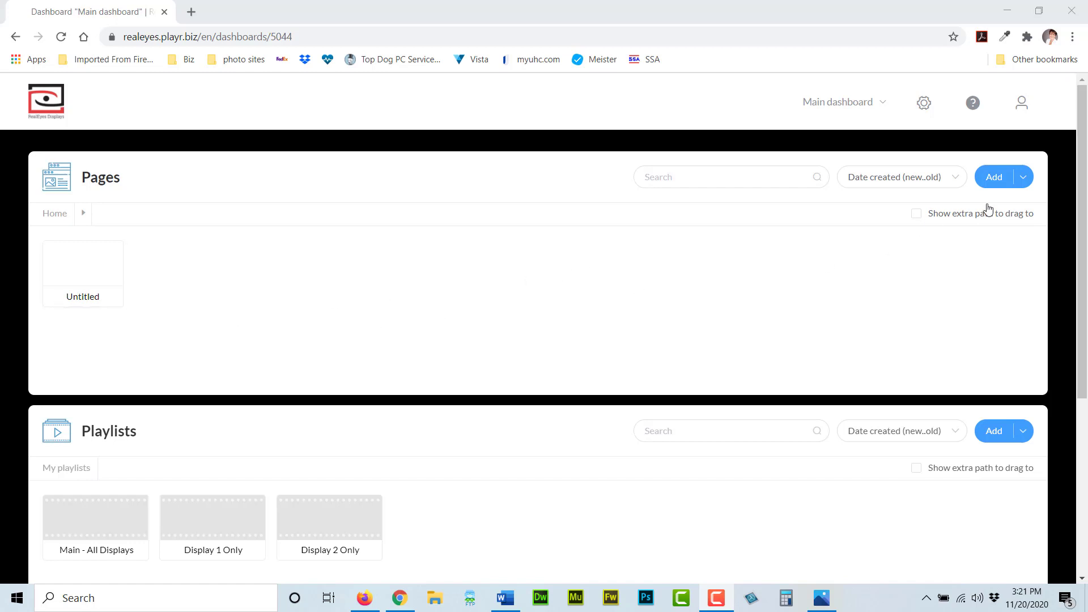
# Open the "Untitled" page for design editing and bring up its page properties.
pyautogui.rightClick(107, 287)
pyautogui.click(82, 334)
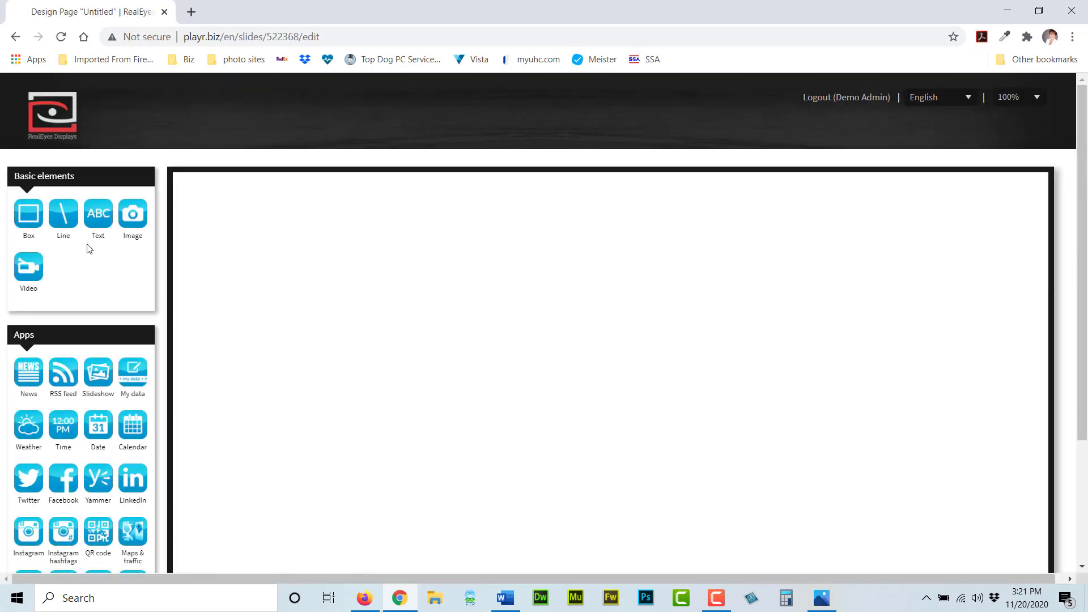
pyautogui.scroll(-1, 581, 403)
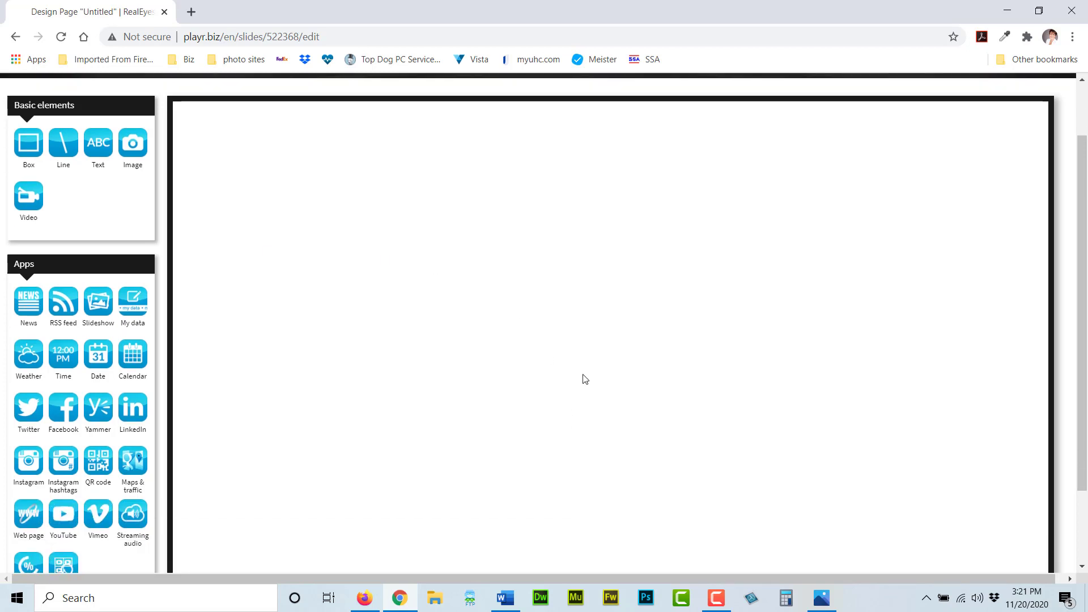
pyautogui.scroll(-1, 424, 377)
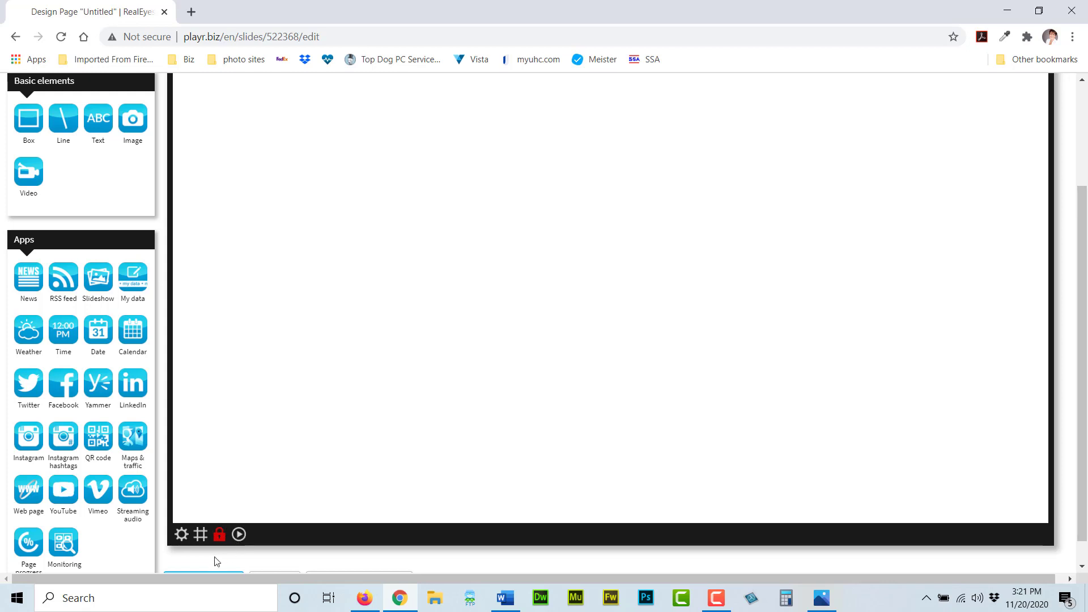
pyautogui.click(181, 535)
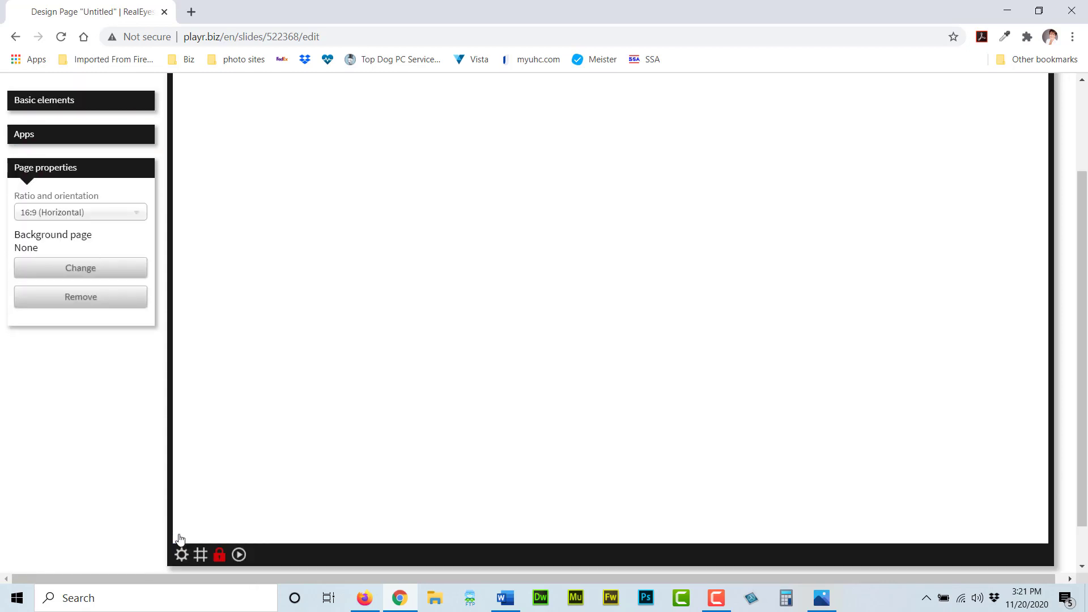
# Set the page's ratio and orientation to 9:16 (Vertical) and look over the full height of the canvas.
pyautogui.click(101, 216)
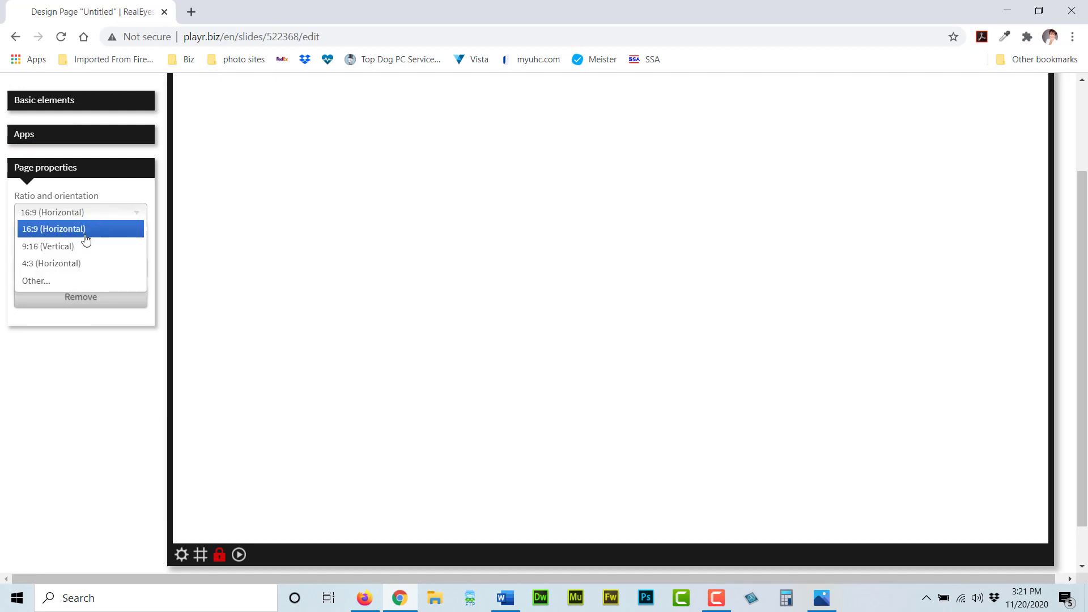
pyautogui.click(85, 247)
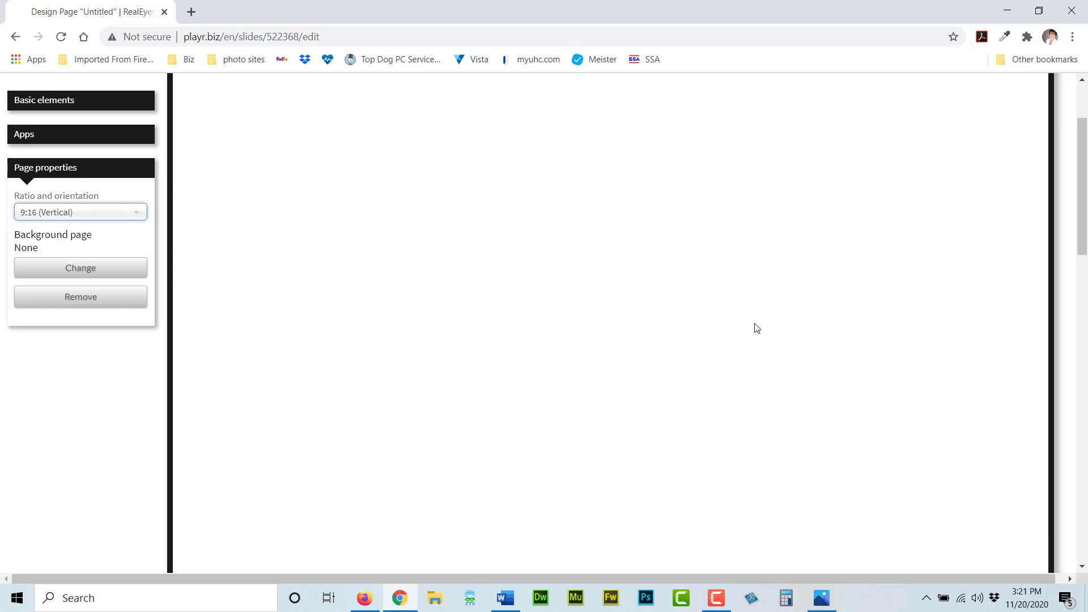
pyautogui.scroll(3, 793, 365)
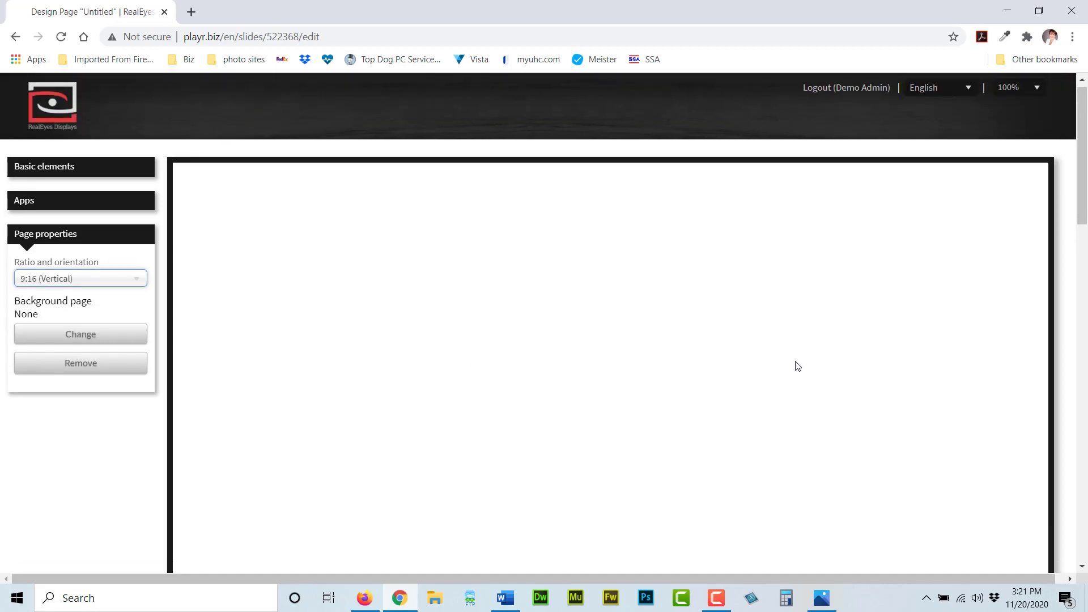
pyautogui.scroll(-5, 780, 340)
pyautogui.scroll(-2, 782, 339)
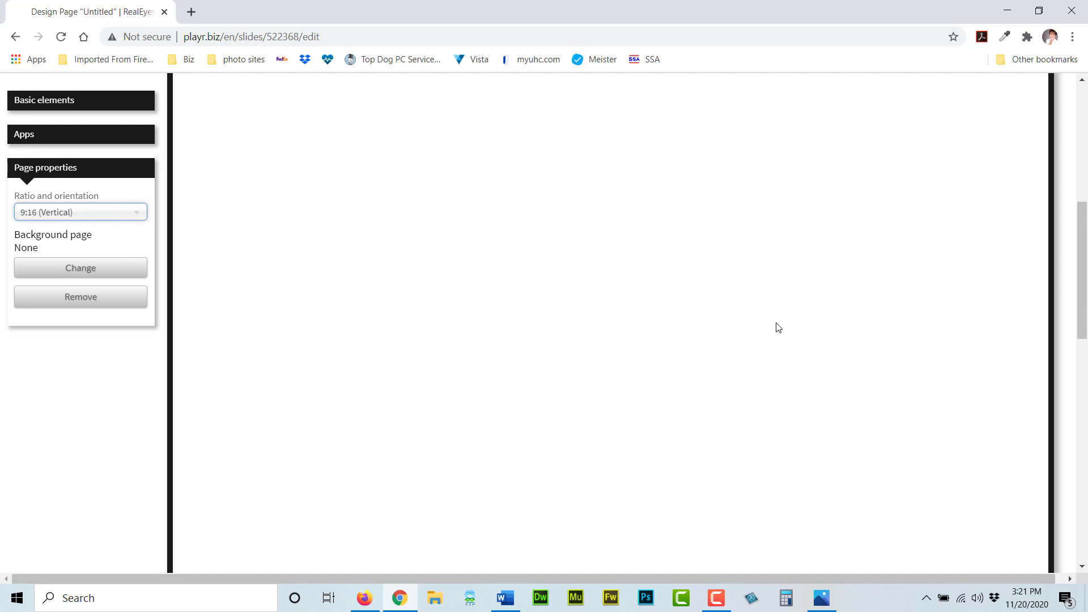
pyautogui.scroll(-10, 778, 328)
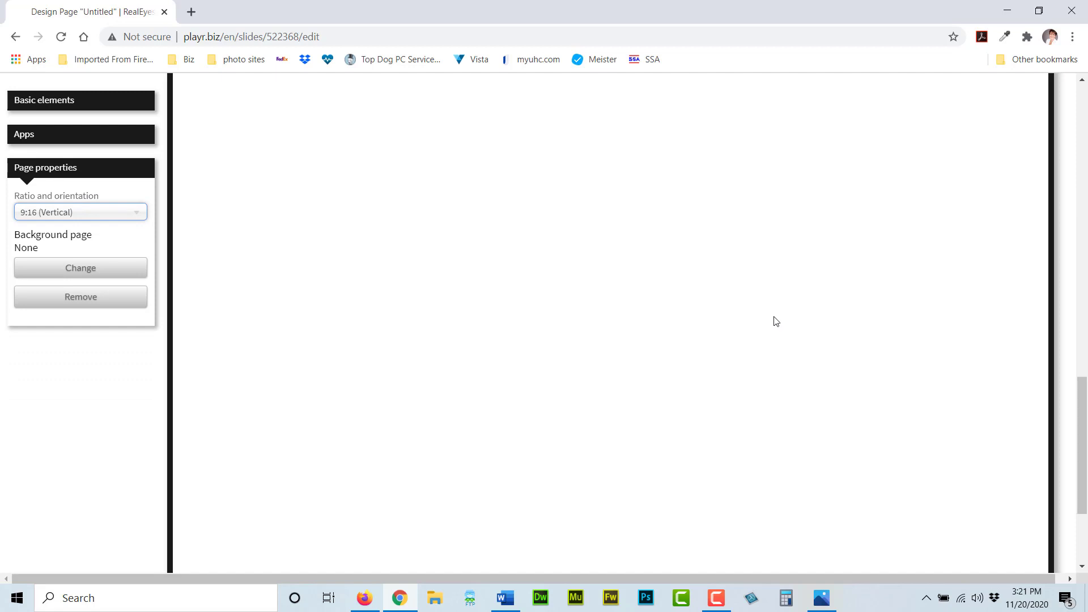
pyautogui.scroll(-2, 776, 322)
pyautogui.scroll(8, 777, 321)
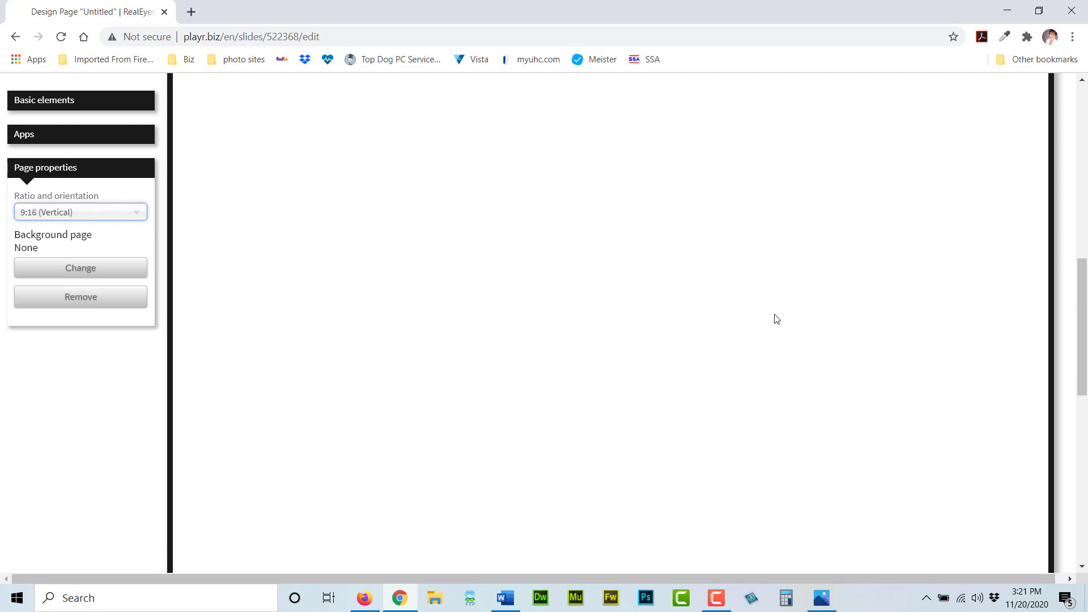
pyautogui.scroll(8, 778, 319)
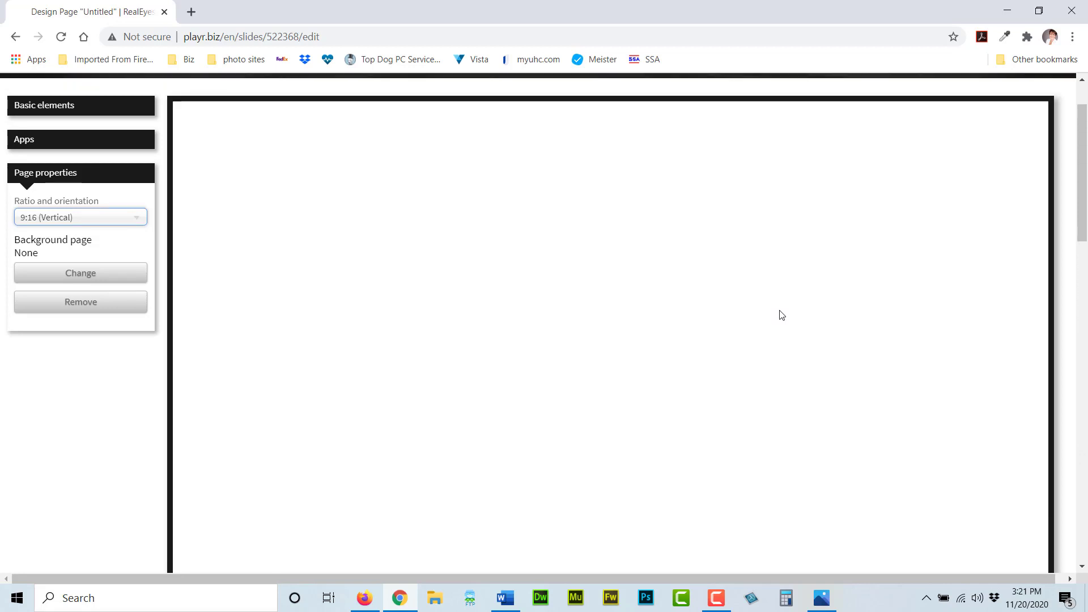
pyautogui.scroll(2, 782, 315)
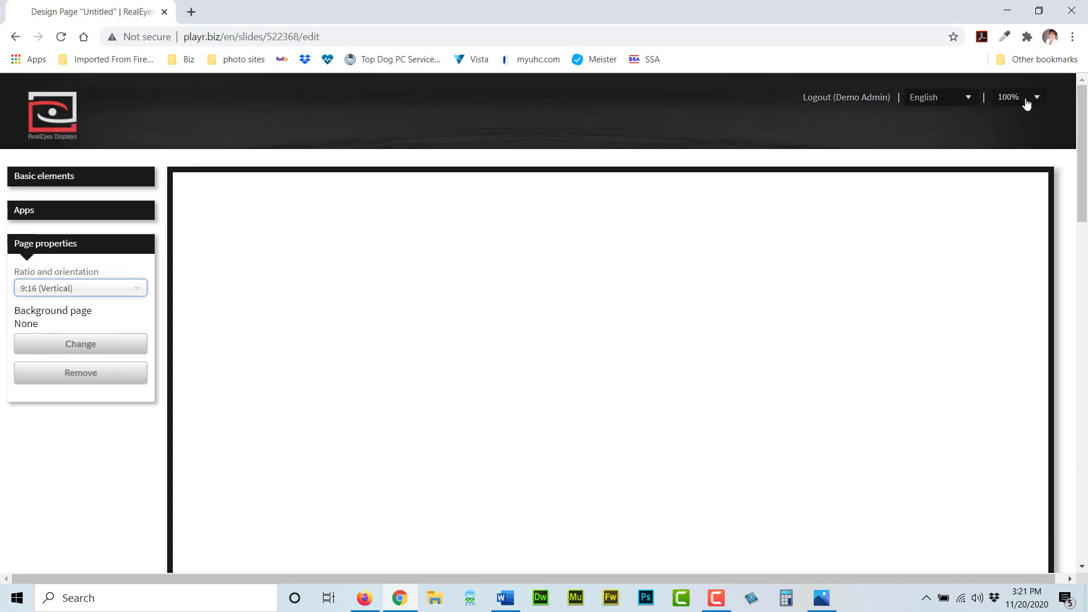
# Set the editor's zoom level to 50% and look over the vertical page.
pyautogui.click(1027, 103)
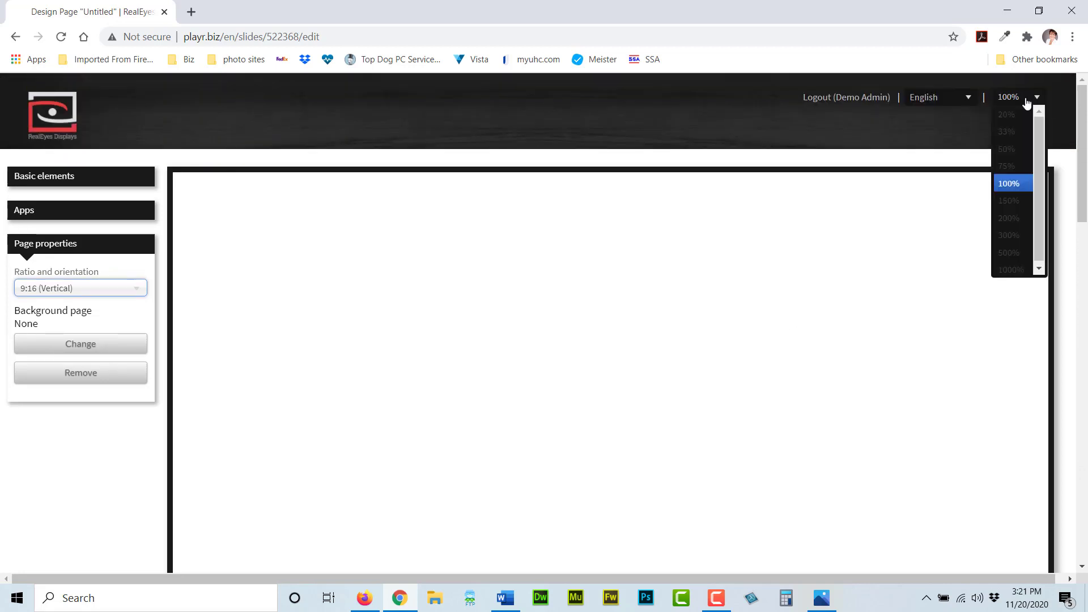
pyautogui.click(1010, 149)
pyautogui.scroll(-2, 439, 323)
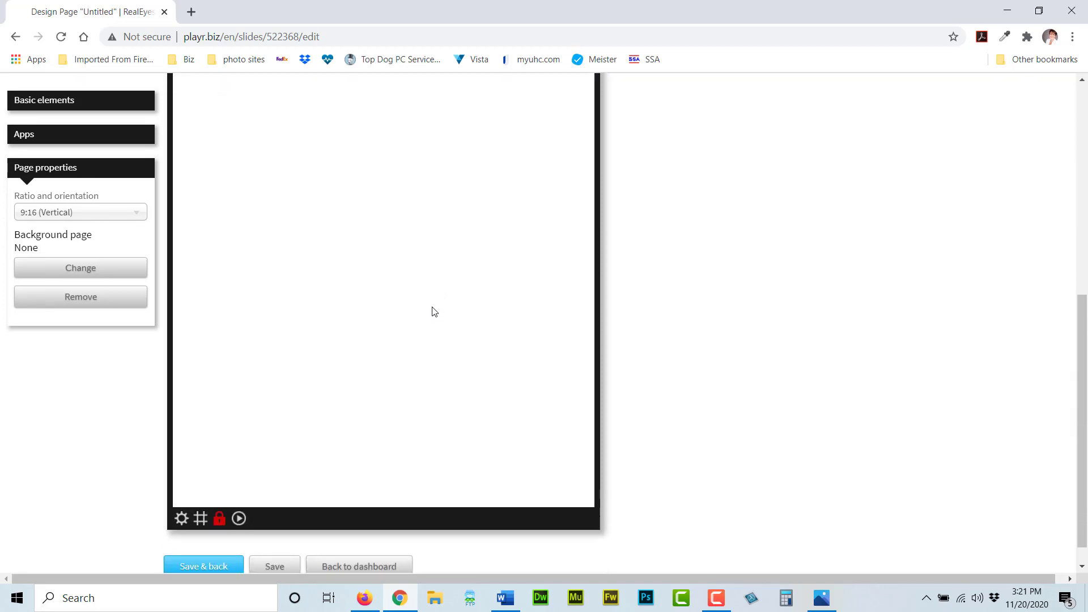
pyautogui.scroll(5, 437, 314)
pyautogui.scroll(2, 430, 325)
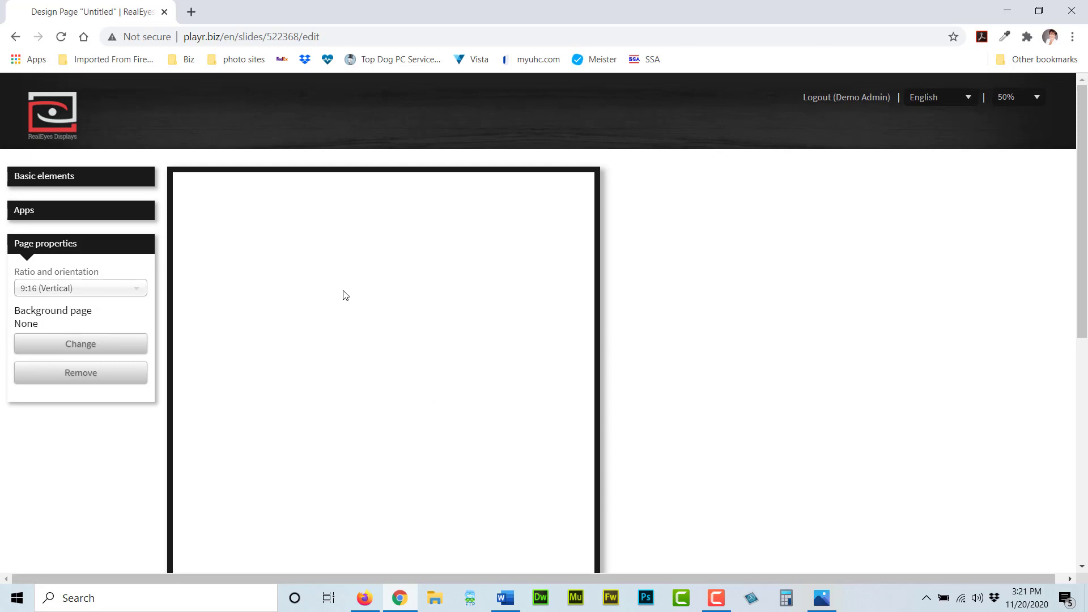
pyautogui.scroll(-1, 349, 301)
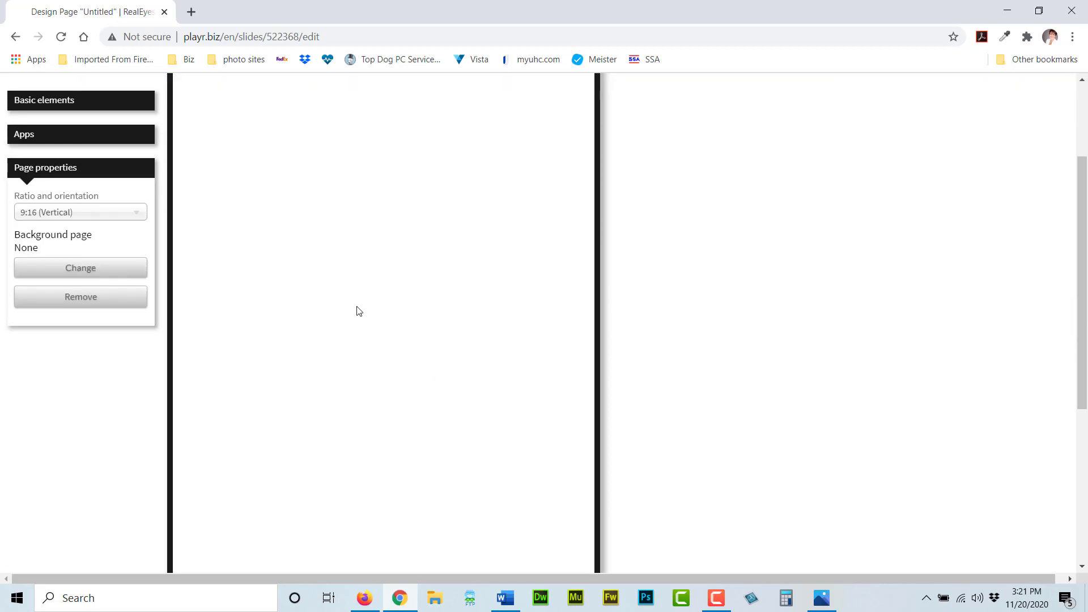
# Set the page's ratio and orientation back to 16:9 (Horizontal) and the zoom level to 100%.
pyautogui.click(68, 217)
pyautogui.click(86, 228)
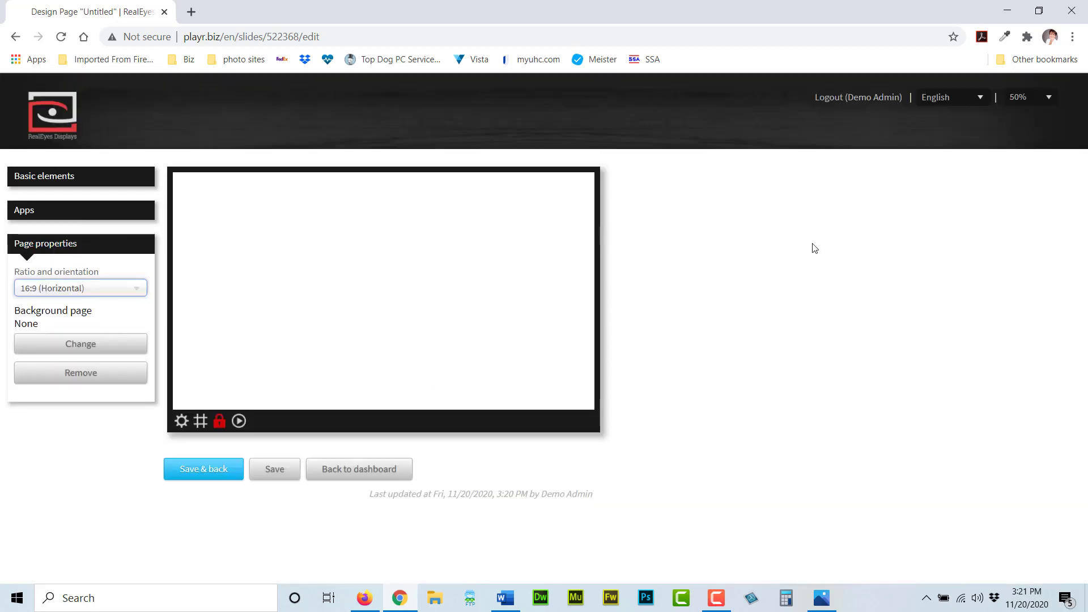
pyautogui.click(1029, 98)
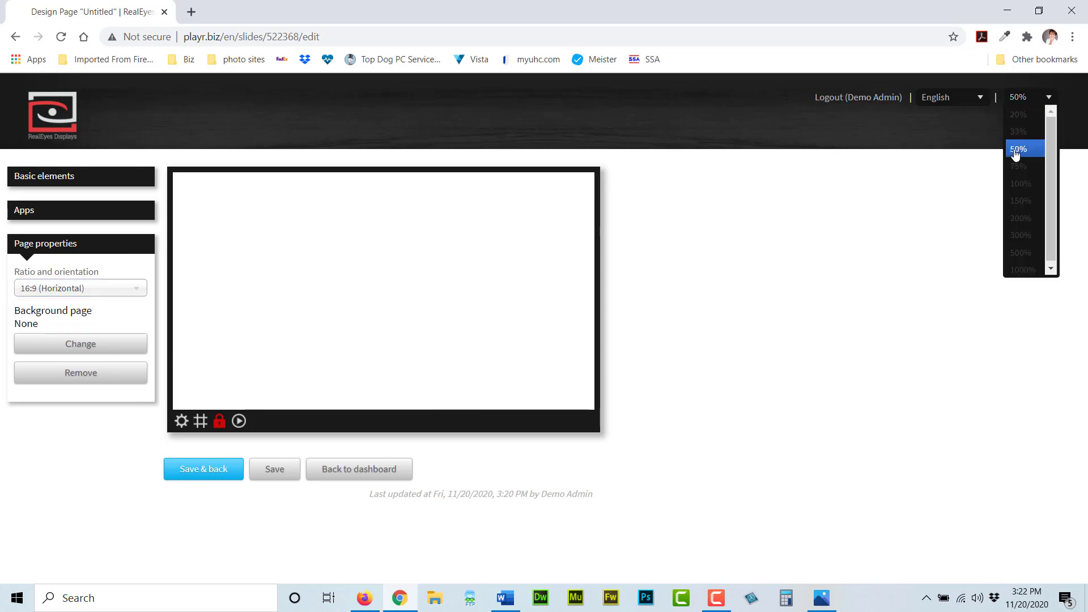
pyautogui.click(1028, 184)
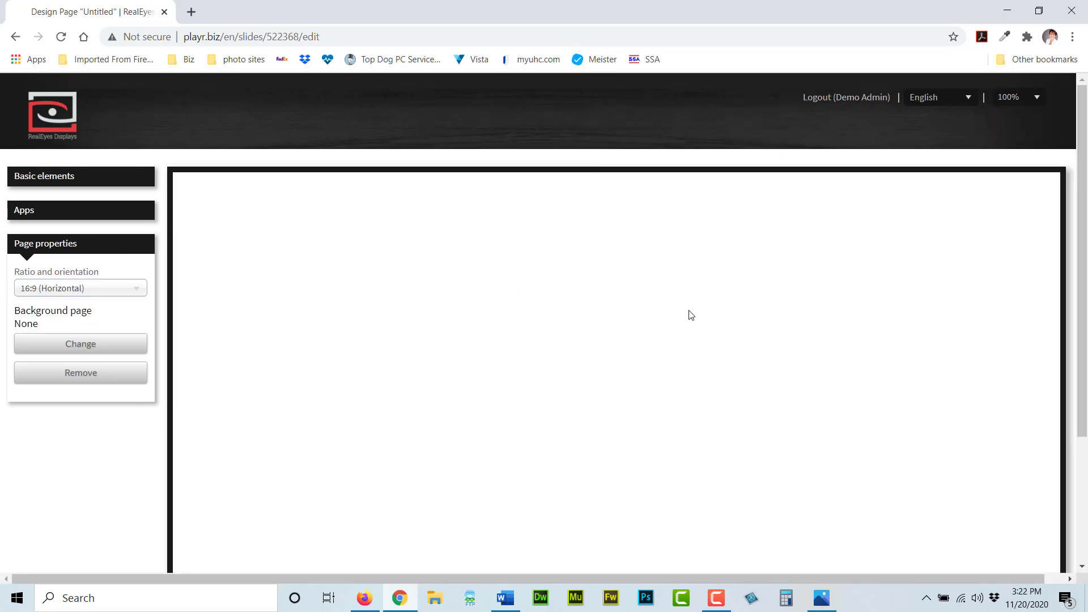
# Turn on the grid on the page canvas.
pyautogui.scroll(-2, 691, 316)
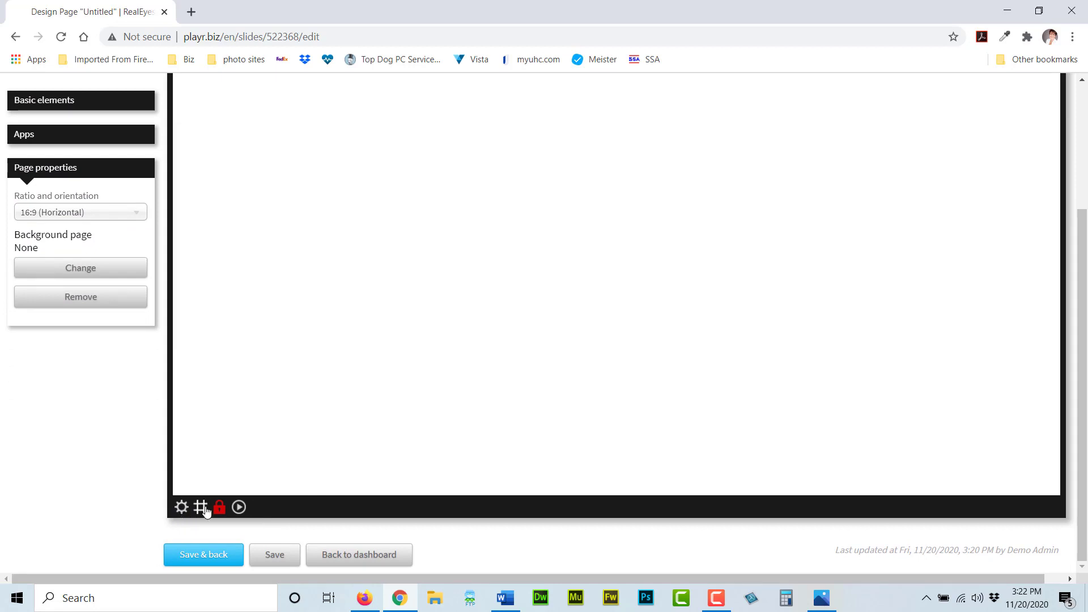
pyautogui.click(201, 508)
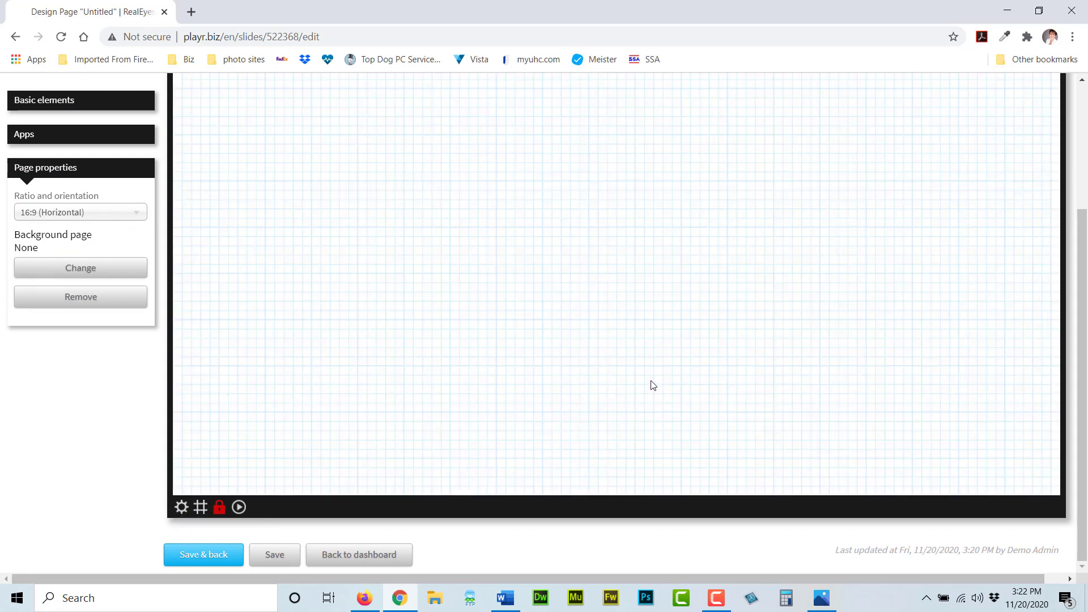
pyautogui.scroll(1, 717, 314)
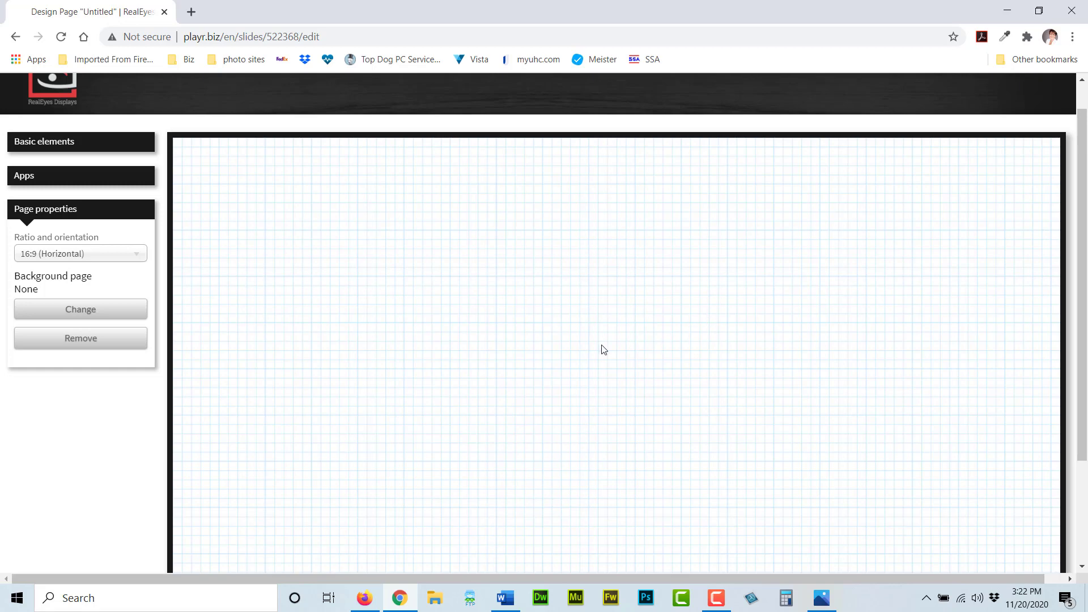
# Switch off the lock below the page canvas.
pyautogui.scroll(-2, 701, 331)
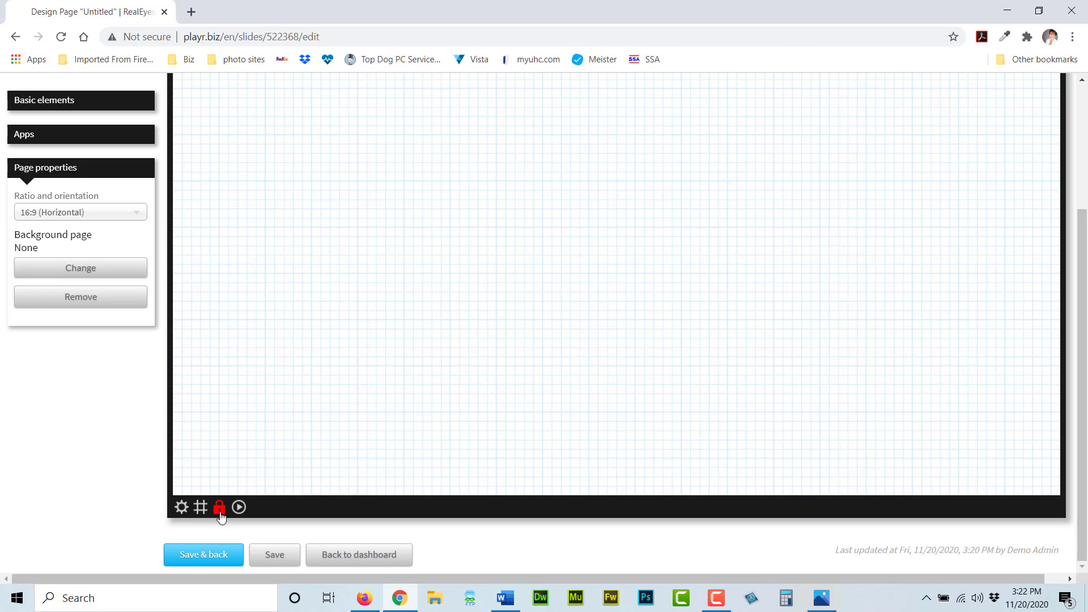
pyautogui.scroll(1, 663, 323)
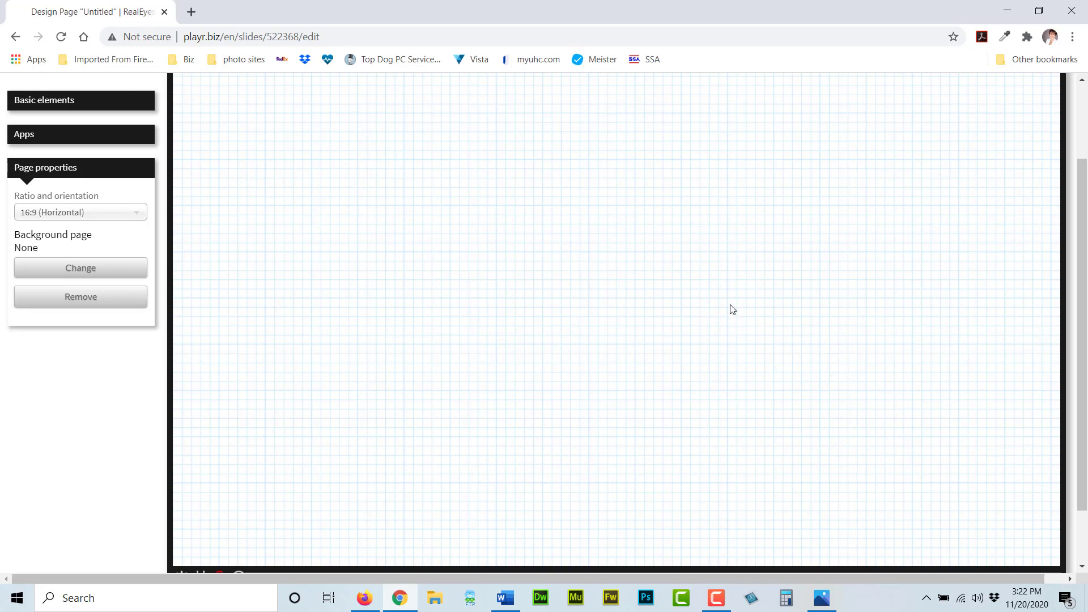
pyautogui.scroll(-1, 686, 292)
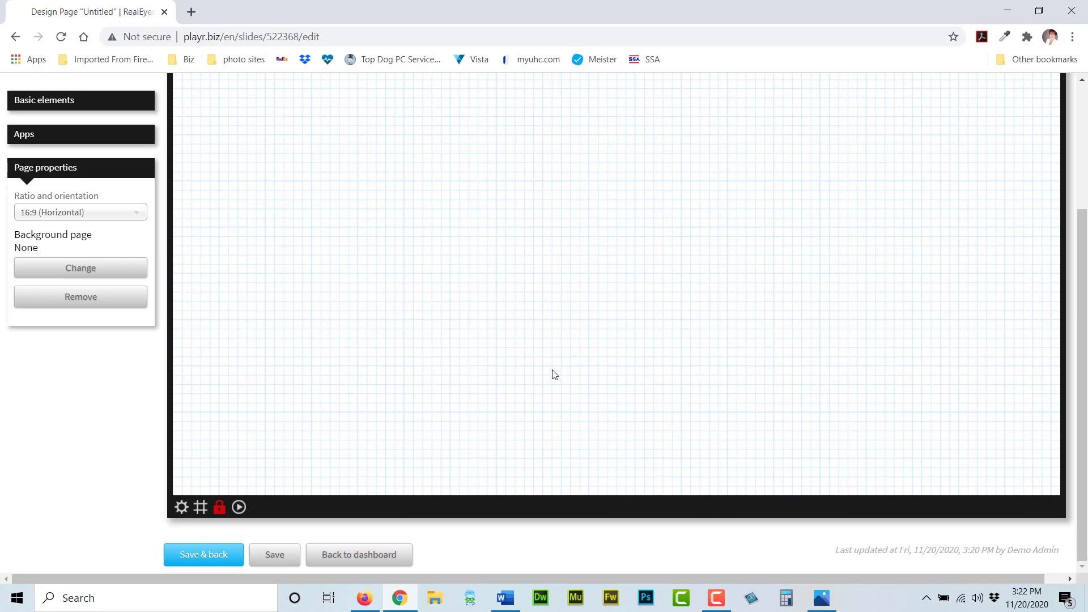
pyautogui.click(219, 509)
# Preview the page and return to the editing canvas.
pyautogui.scroll(1, 576, 273)
pyautogui.scroll(-1, 577, 274)
pyautogui.click(239, 508)
pyautogui.scroll(1, 313, 356)
pyautogui.scroll(1, 397, 331)
pyautogui.scroll(-3, 357, 304)
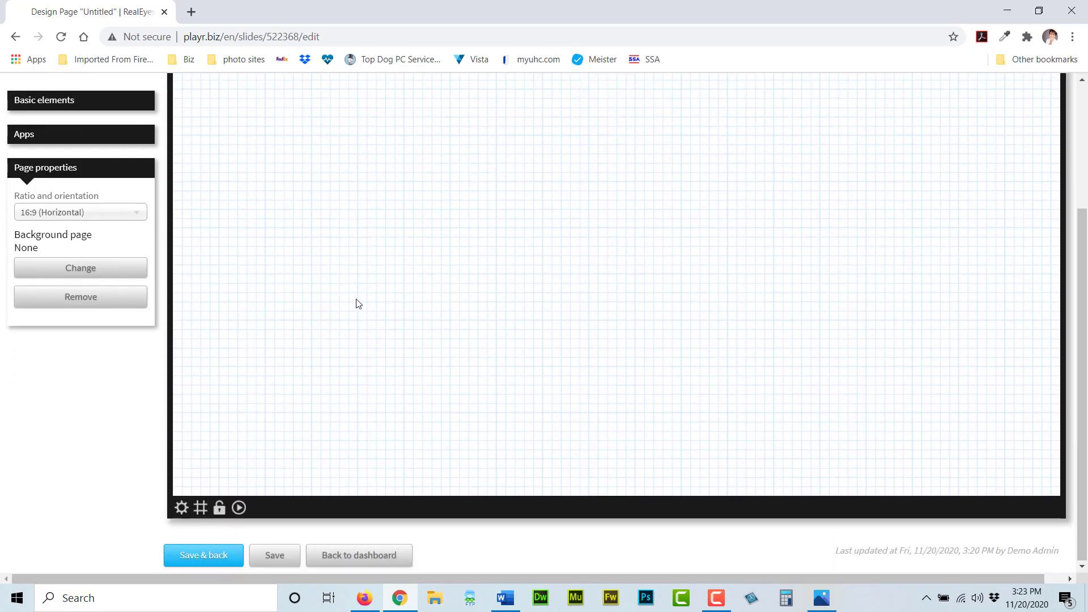
# Add a box from the basic elements and place it in the upper-left area of the page canvas.
pyautogui.scroll(2, 323, 272)
pyautogui.click(60, 146)
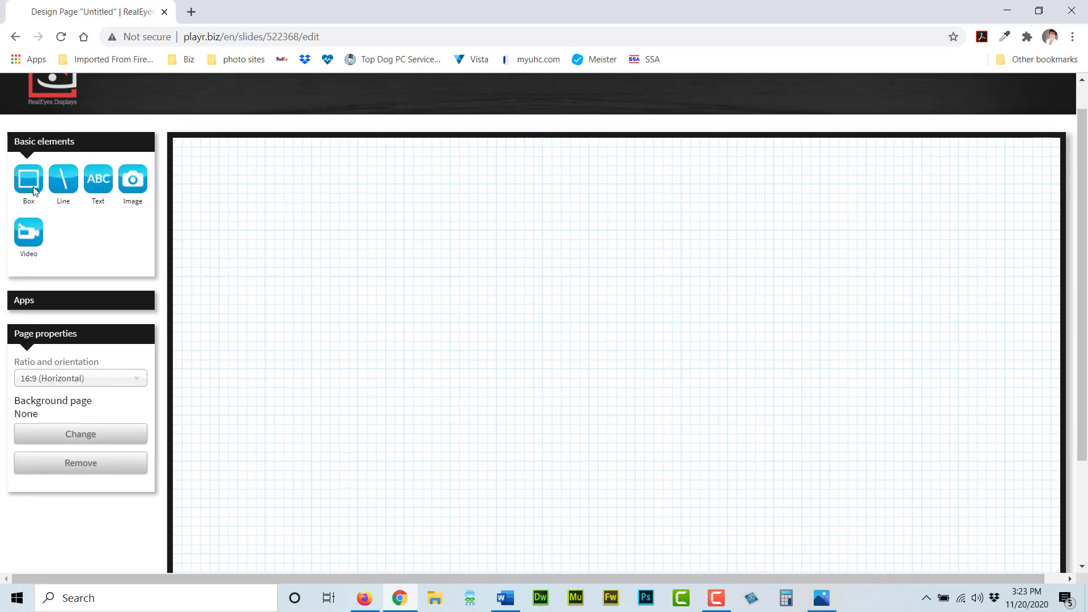
pyautogui.click(28, 186)
pyautogui.moveTo(263, 220)
pyautogui.mouseDown()
pyautogui.moveTo(335, 246)
pyautogui.moveTo(283, 228)
pyautogui.mouseUp()
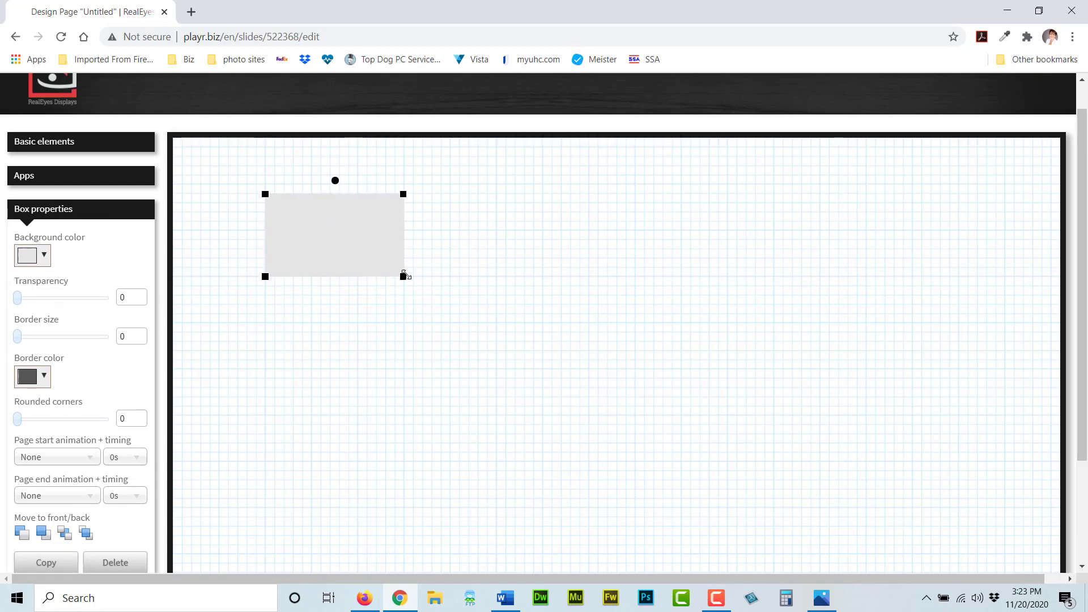
# Enlarge the box to span most of the page width and center it horizontally on the page.
pyautogui.moveTo(404, 276); pyautogui.dragTo(967, 524)
pyautogui.moveTo(580, 302); pyautogui.dragTo(579, 235)
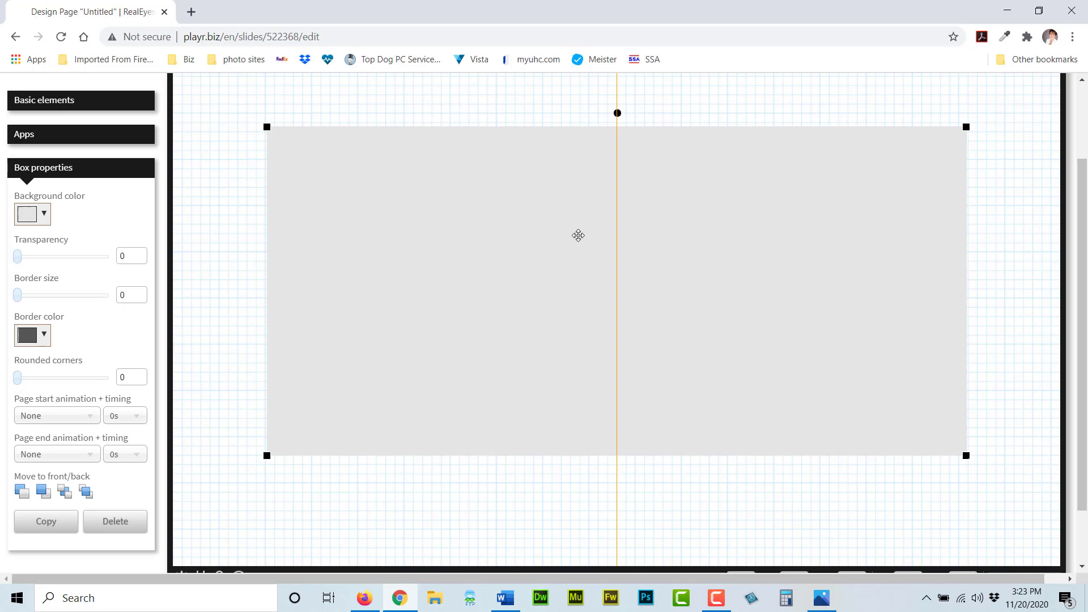
pyautogui.moveTo(579, 235); pyautogui.dragTo(578, 235)
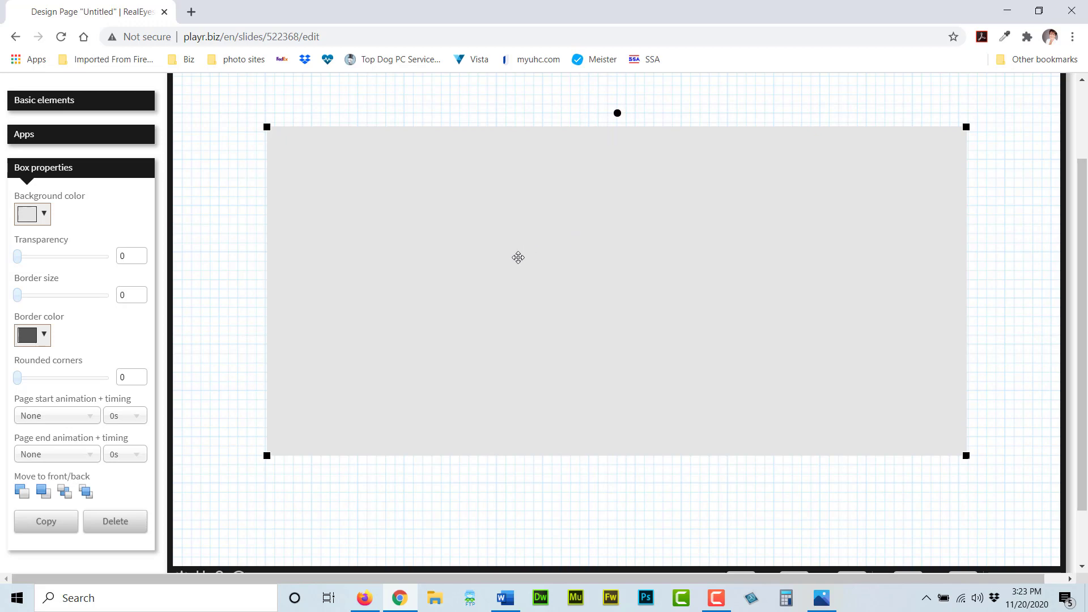
# Expand the box to fill the entire page and set its background color to blue #1d6ec6.
pyautogui.doubleClick(471, 233)
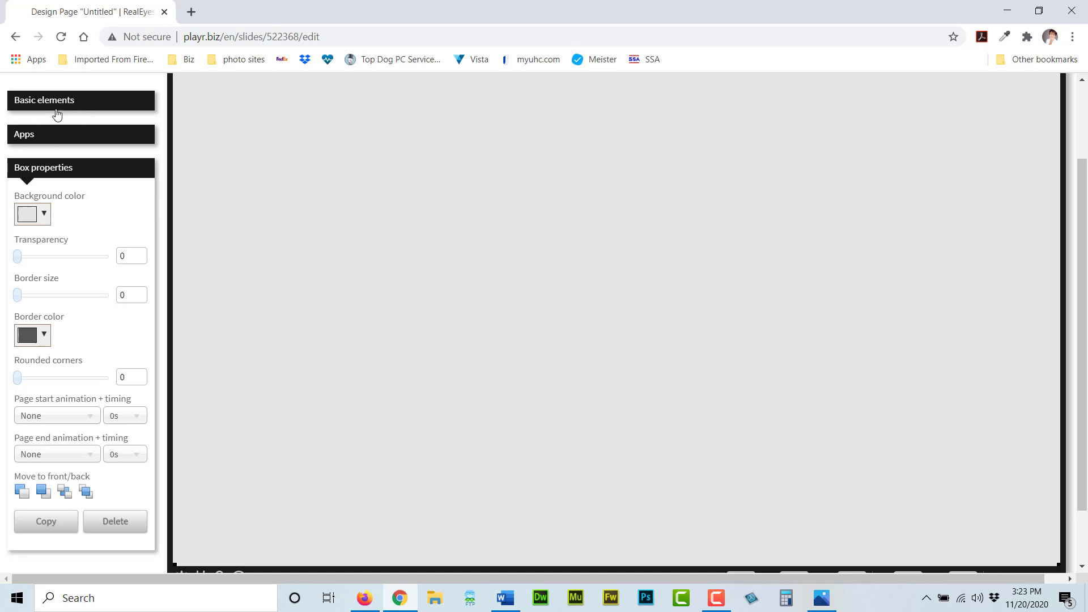
pyautogui.click(24, 220)
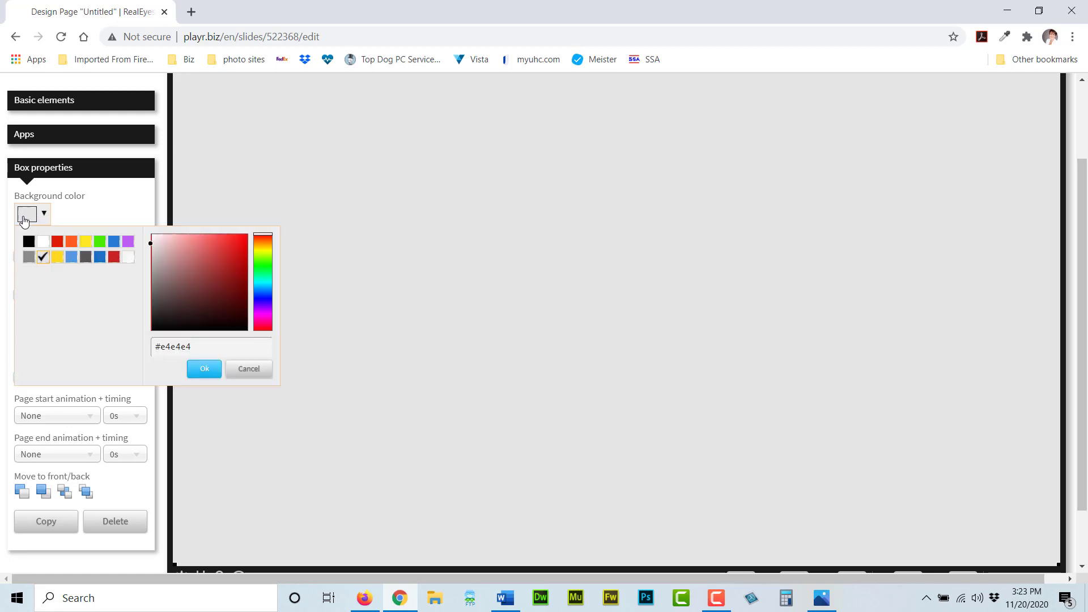
pyautogui.click(101, 258)
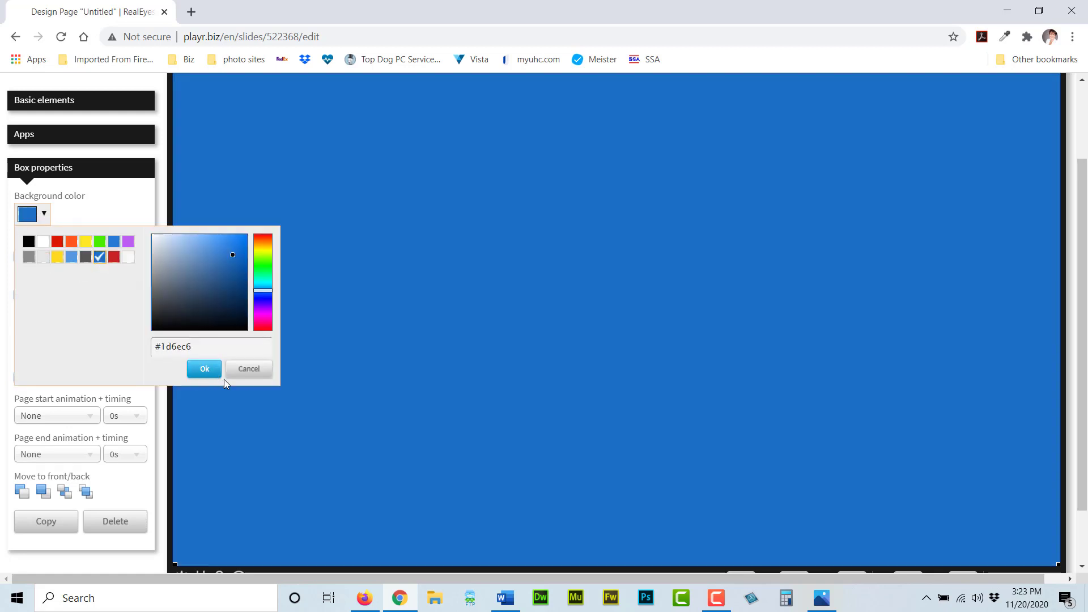
pyautogui.click(207, 377)
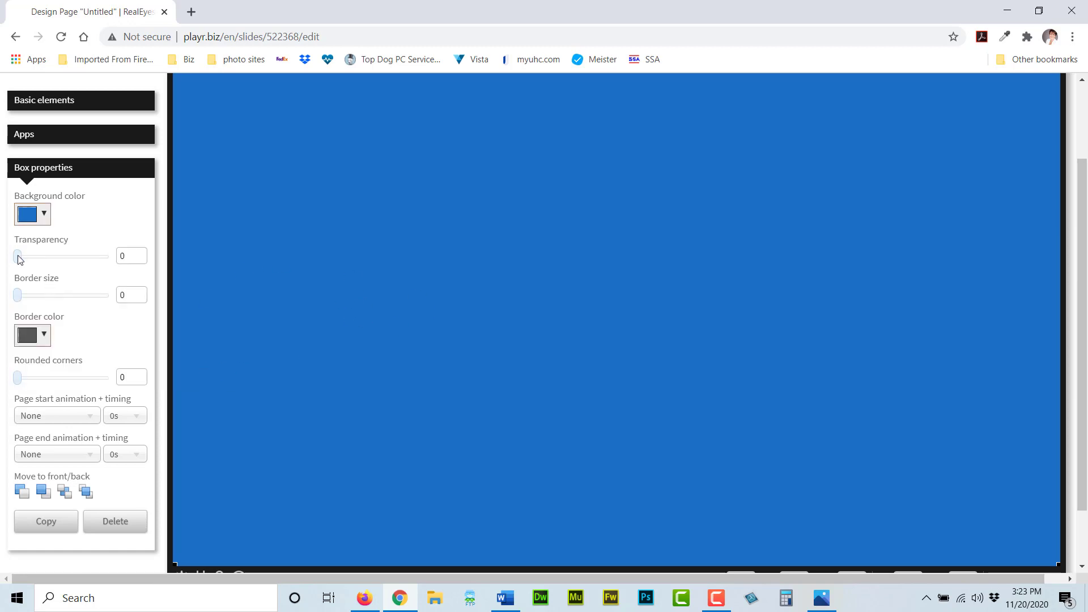
# Try out the box's transparency slider, leaving the transparency at 0.
pyautogui.moveTo(18, 258)
pyautogui.mouseDown()
pyautogui.moveTo(66, 257)
pyautogui.moveTo(12, 265)
pyautogui.mouseUp()
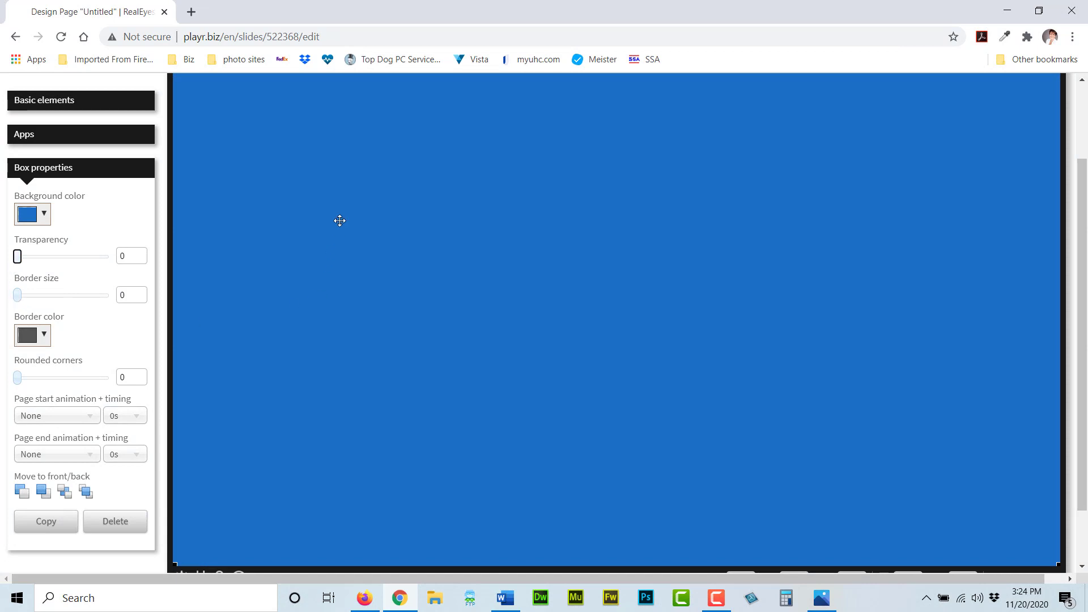
# Try out the box's border size slider, leaving it at 0, and look through the border color choices.
pyautogui.scroll(1, 400, 274)
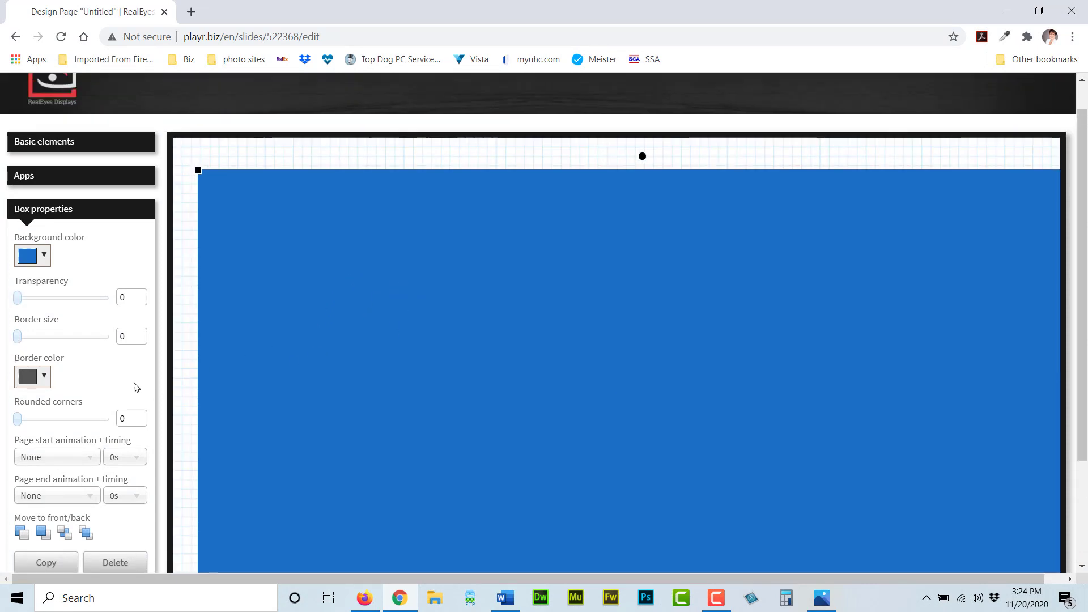
pyautogui.moveTo(18, 336)
pyautogui.mouseDown()
pyautogui.moveTo(48, 337)
pyautogui.moveTo(13, 338)
pyautogui.mouseUp()
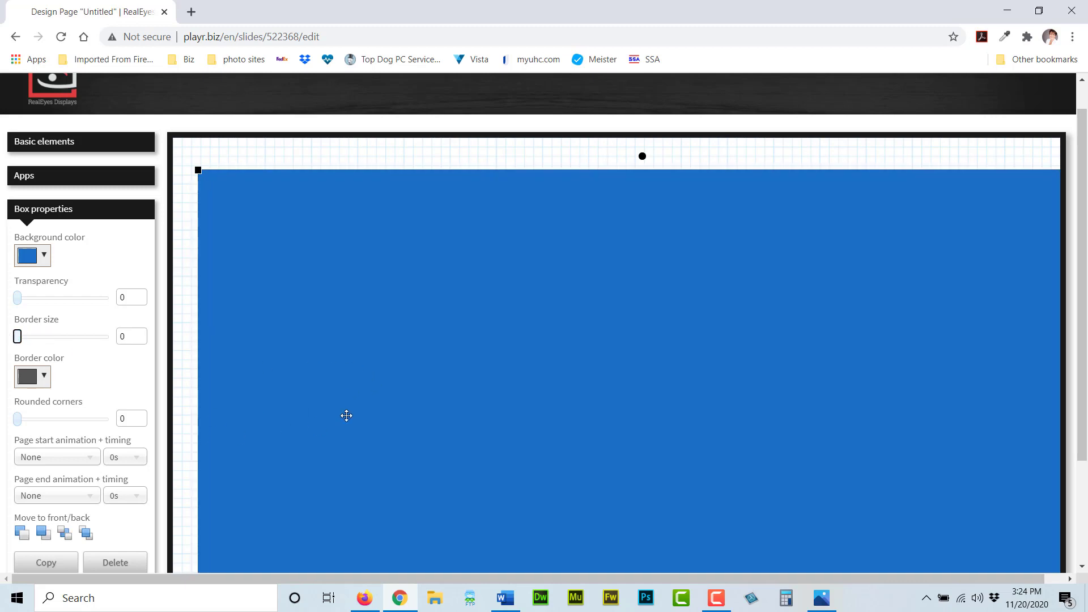
pyautogui.click(29, 381)
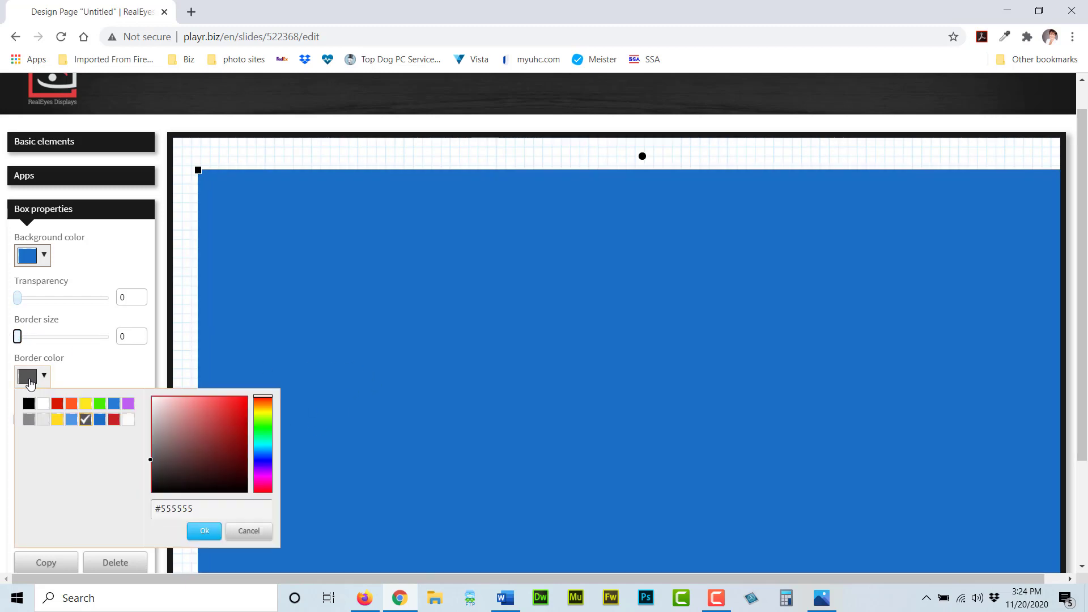
pyautogui.click(29, 381)
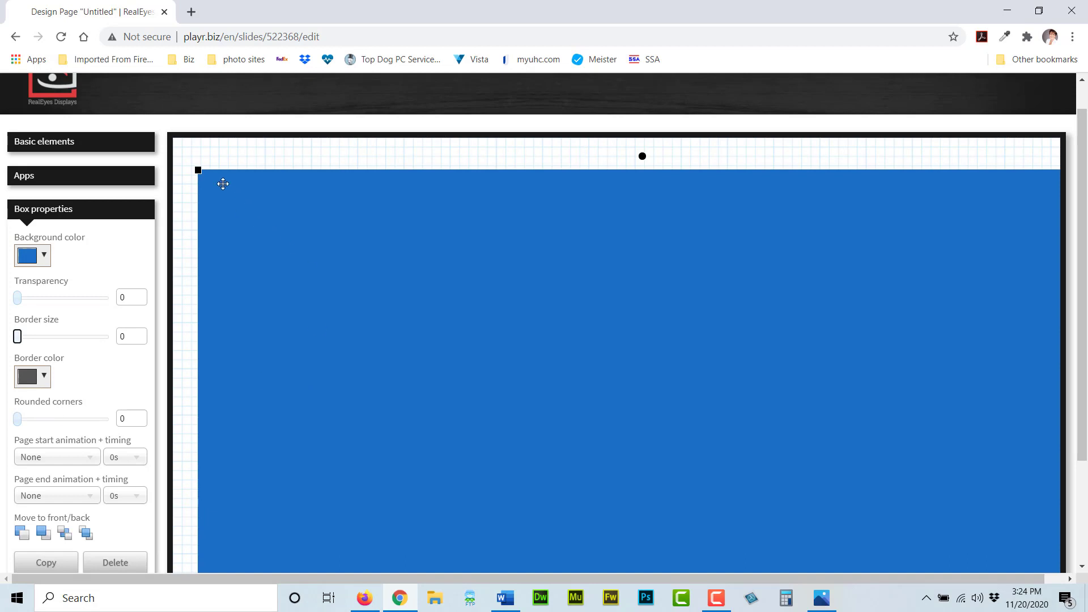
# Shrink the blue box to roughly half the page width and set its rounded corners to 100.
pyautogui.moveTo(199, 170); pyautogui.dragTo(437, 325)
pyautogui.moveTo(300, 501); pyautogui.dragTo(464, 537)
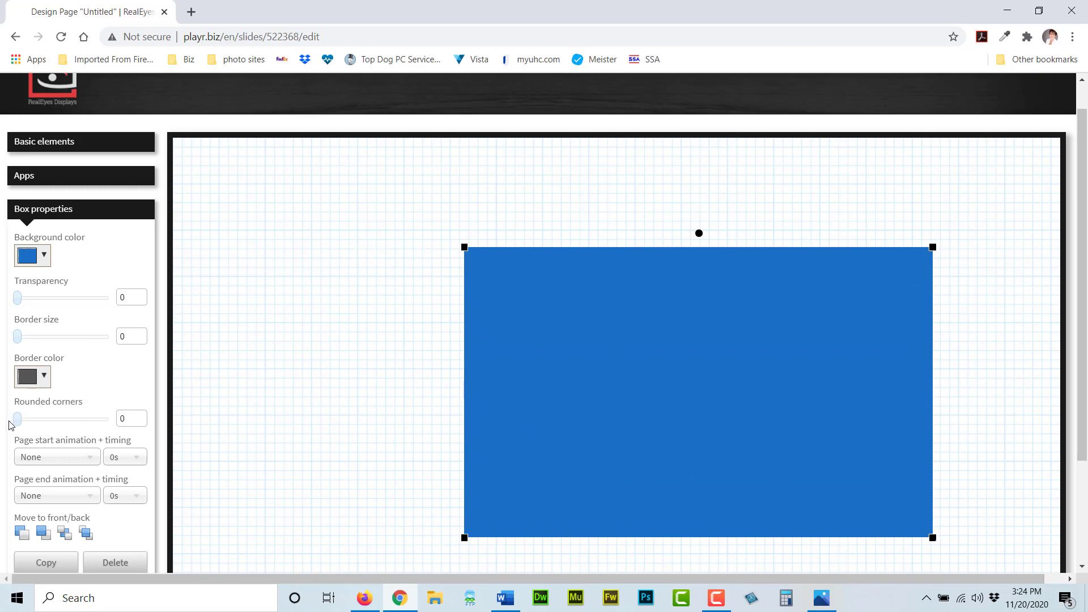
pyautogui.moveTo(18, 419); pyautogui.dragTo(34, 419)
pyautogui.moveTo(90, 424); pyautogui.dragTo(130, 425)
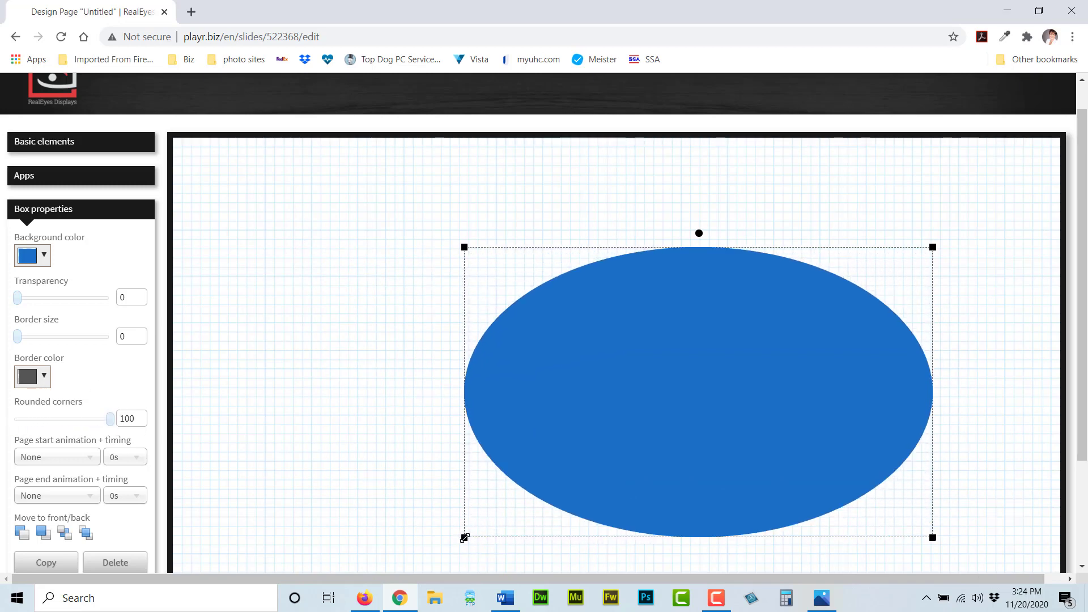
# Narrow the blue oval to about 684 by 639 and move it toward the middle of the page.
pyautogui.moveTo(468, 538); pyautogui.dragTo(618, 543)
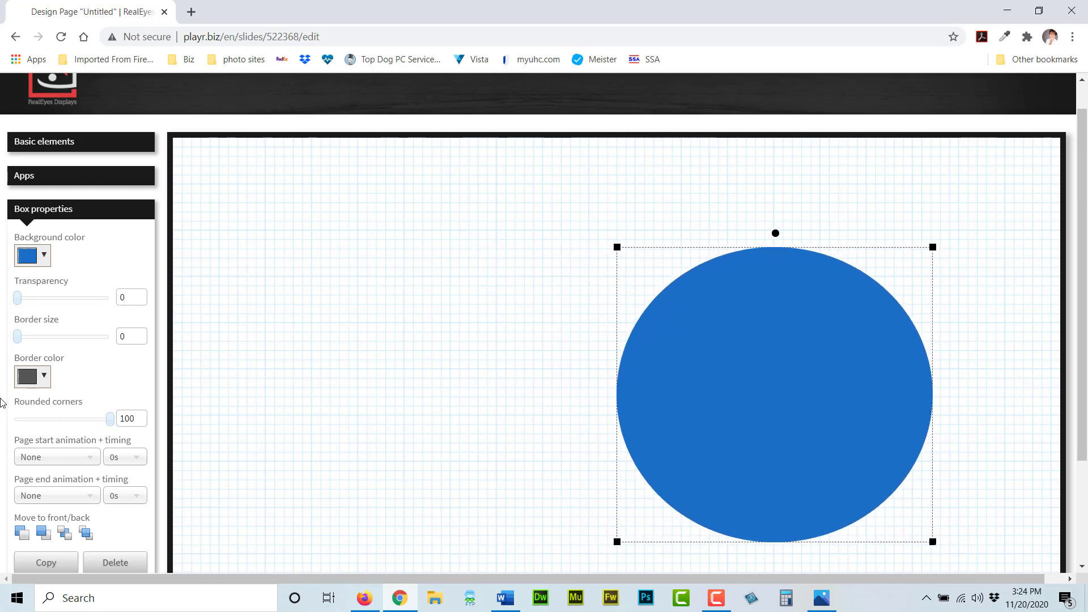
pyautogui.moveTo(112, 421); pyautogui.dragTo(120, 422)
pyautogui.moveTo(749, 459); pyautogui.dragTo(613, 454)
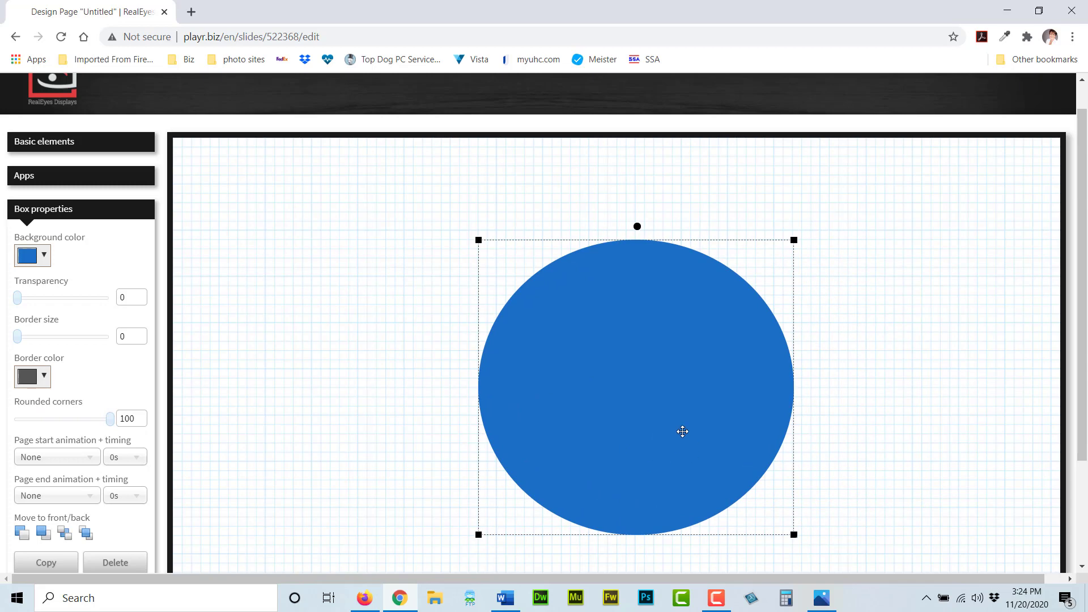
# Set the blue shape's height to 684 so it matches the width and forms a perfect circle.
pyautogui.scroll(-2, 643, 334)
pyautogui.scroll(-1, 961, 490)
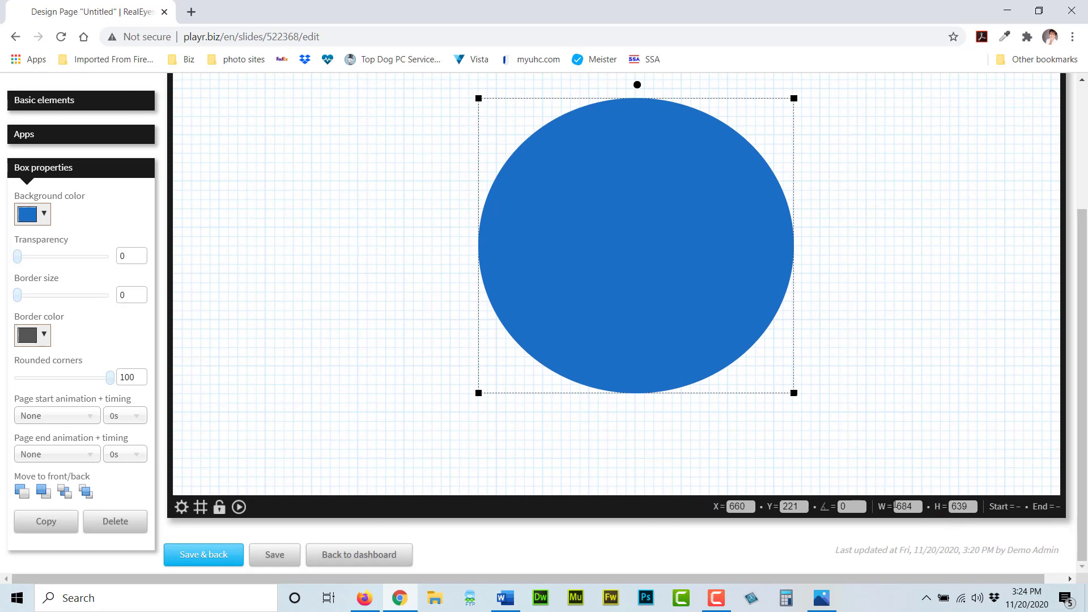
pyautogui.doubleClick(962, 507)
pyautogui.write('684')
pyautogui.press('Return')
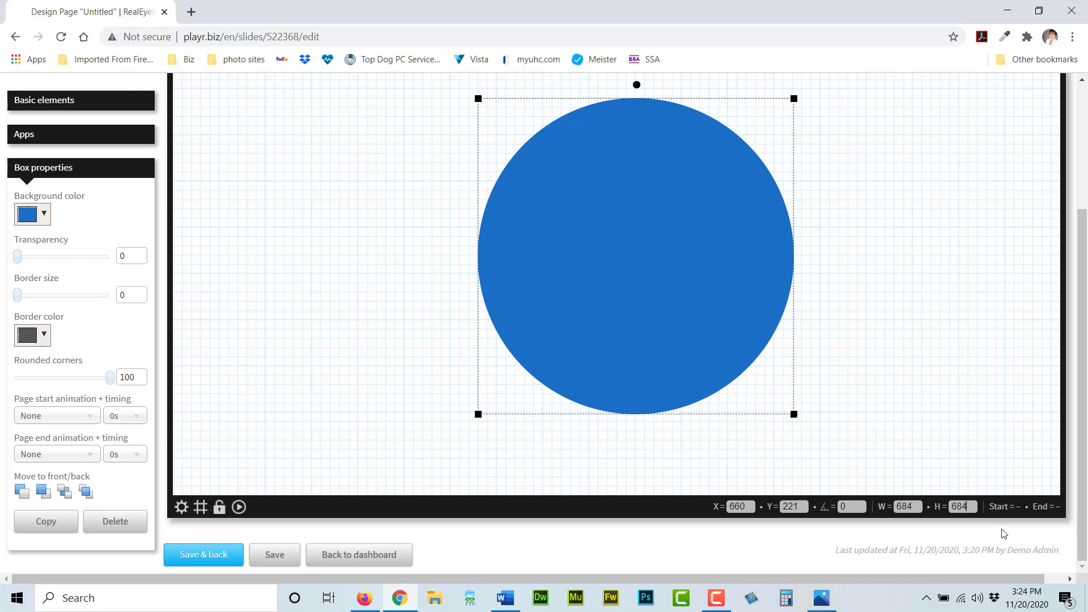
# Move the blue circle to the left half of the page, at about X 278, Y 149.
pyautogui.moveTo(640, 246); pyautogui.dragTo(597, 236)
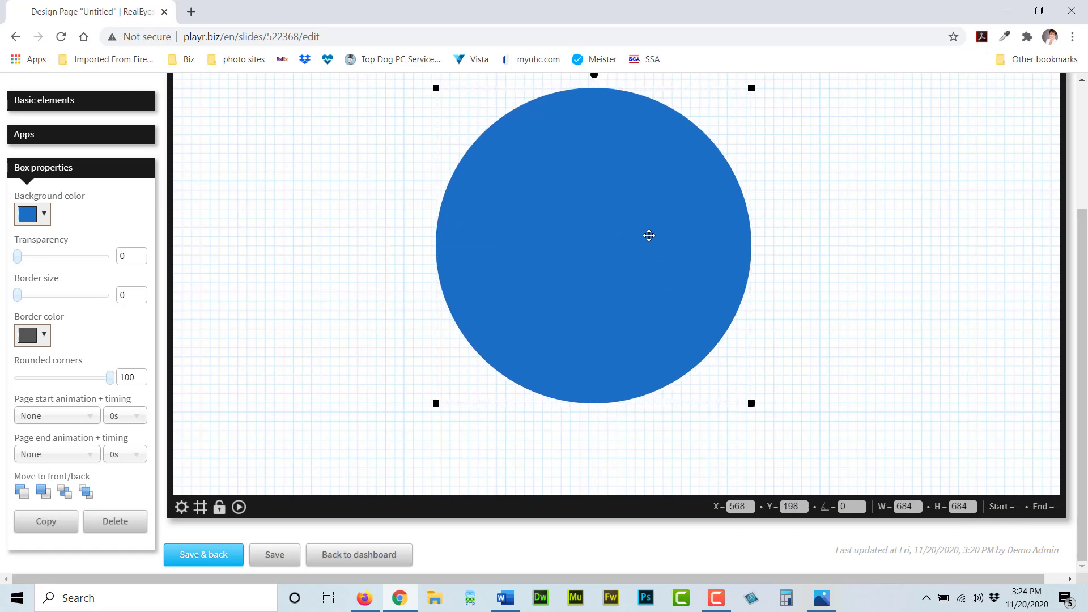
pyautogui.scroll(2, 885, 313)
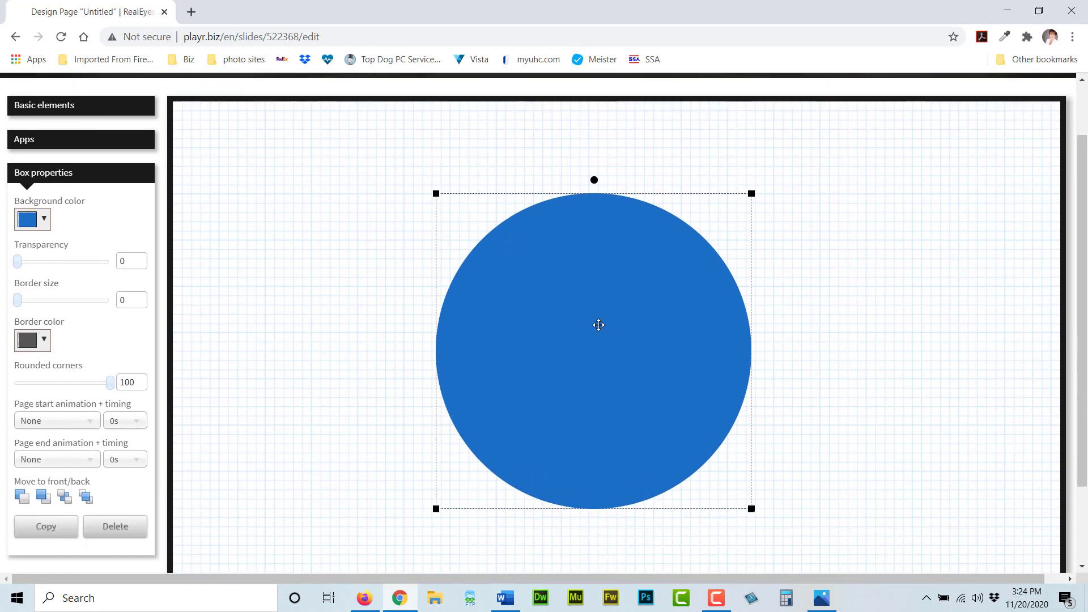
pyautogui.moveTo(599, 325); pyautogui.dragTo(464, 304)
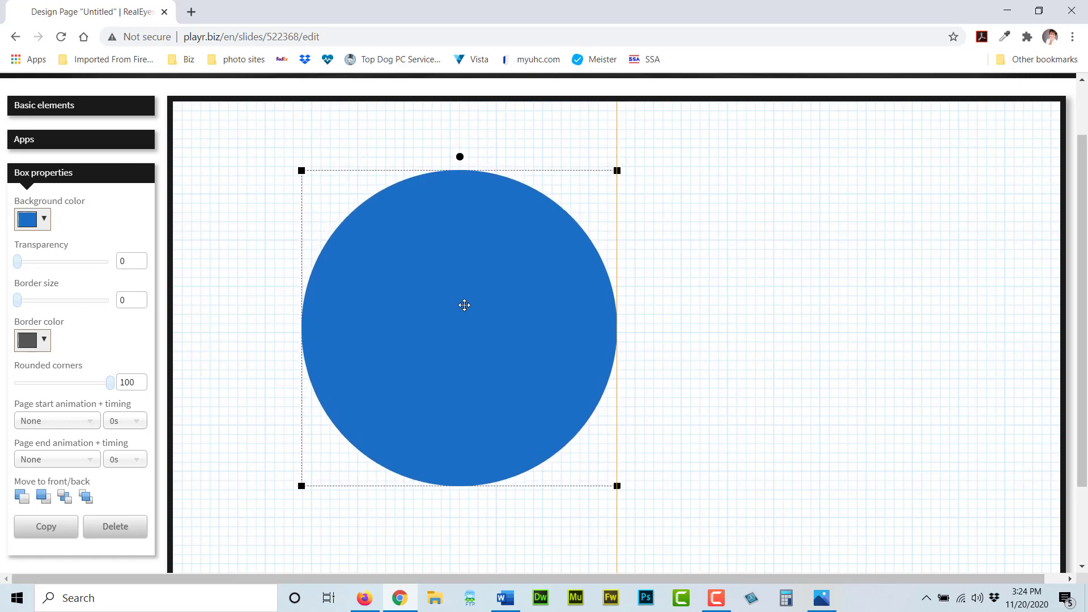
# Duplicate the blue circle and place the copy partly overlapping the original's right side.
pyautogui.scroll(-1, 305, 378)
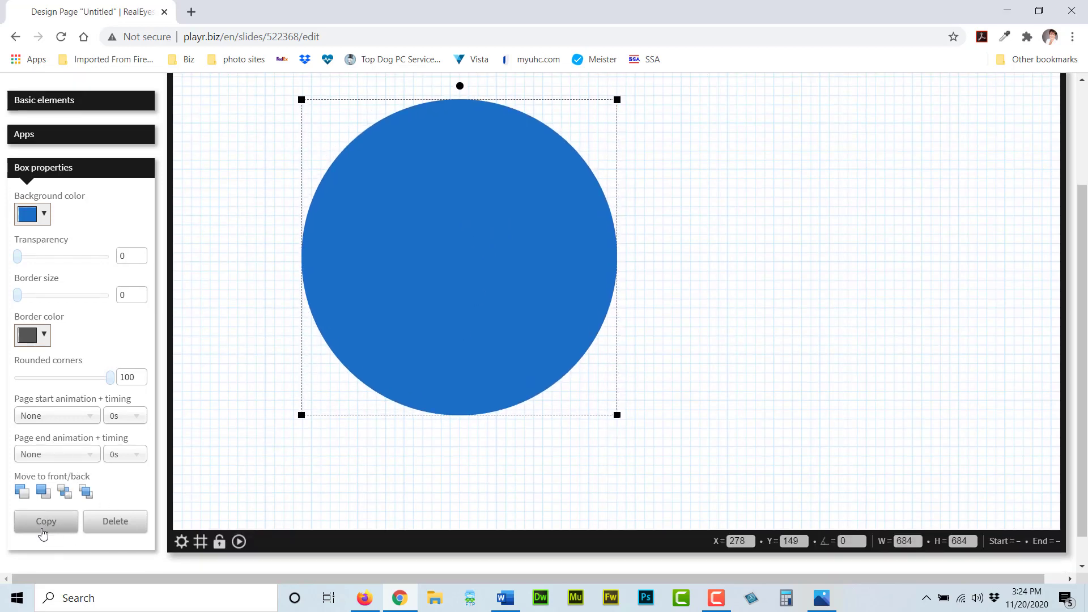
pyautogui.click(53, 526)
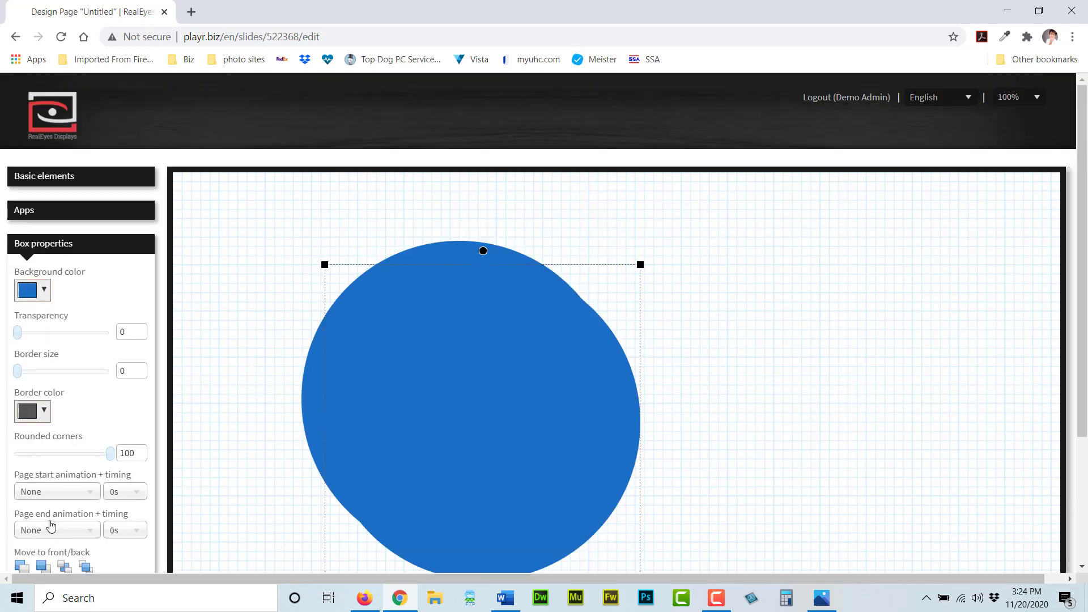
pyautogui.moveTo(488, 362); pyautogui.dragTo(618, 354)
# Change the copied circle's background color to yellow #ffea20 and shift it to about X 584, Y 175.
pyautogui.scroll(-1, 618, 380)
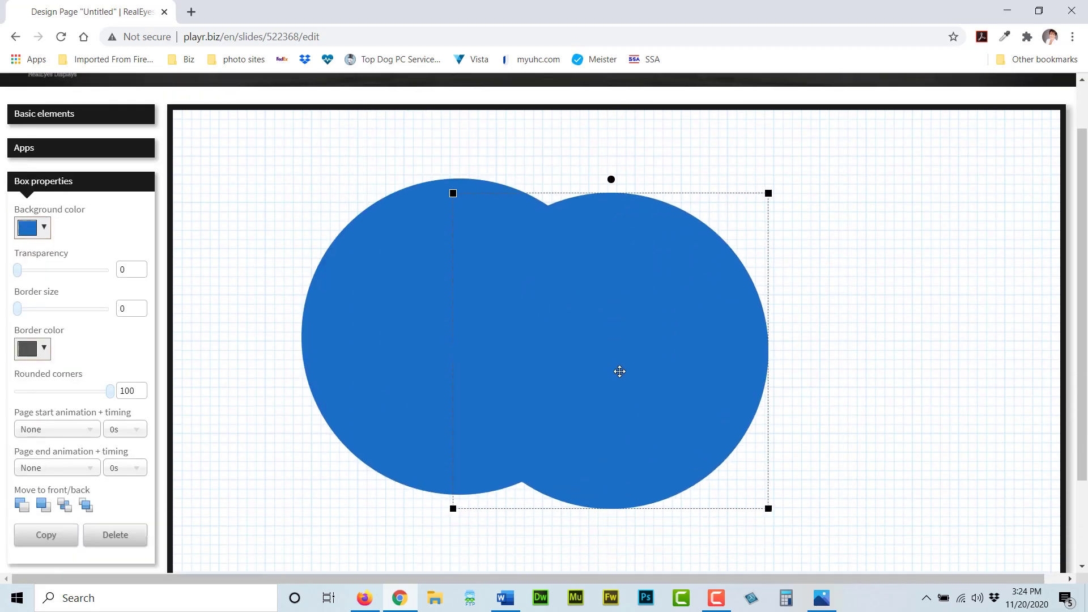
pyautogui.click(30, 226)
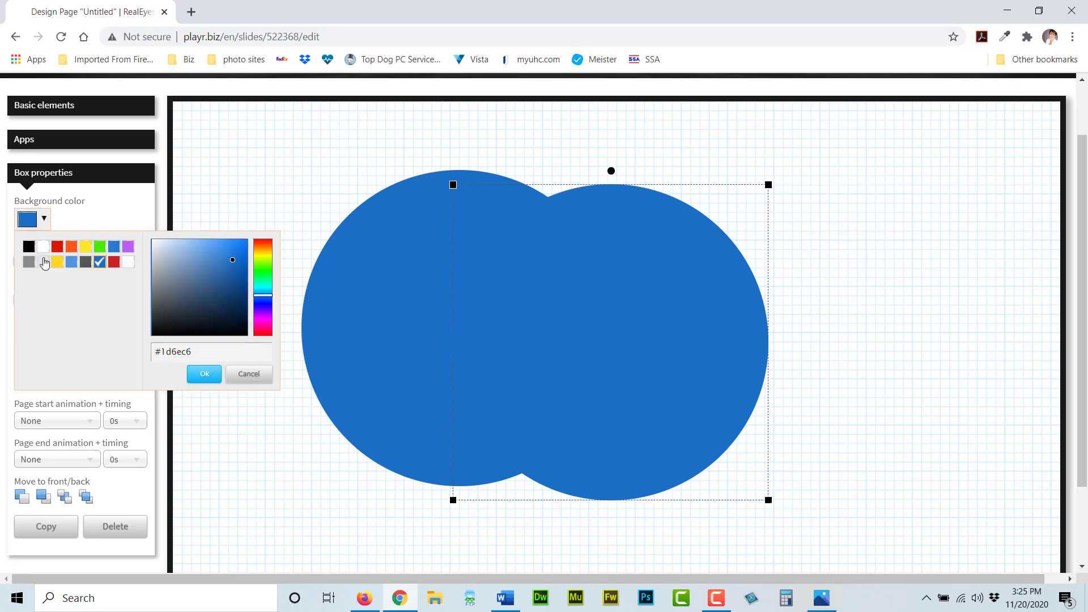
pyautogui.click(44, 247)
pyautogui.moveTo(550, 291); pyautogui.dragTo(540, 288)
pyautogui.click(85, 247)
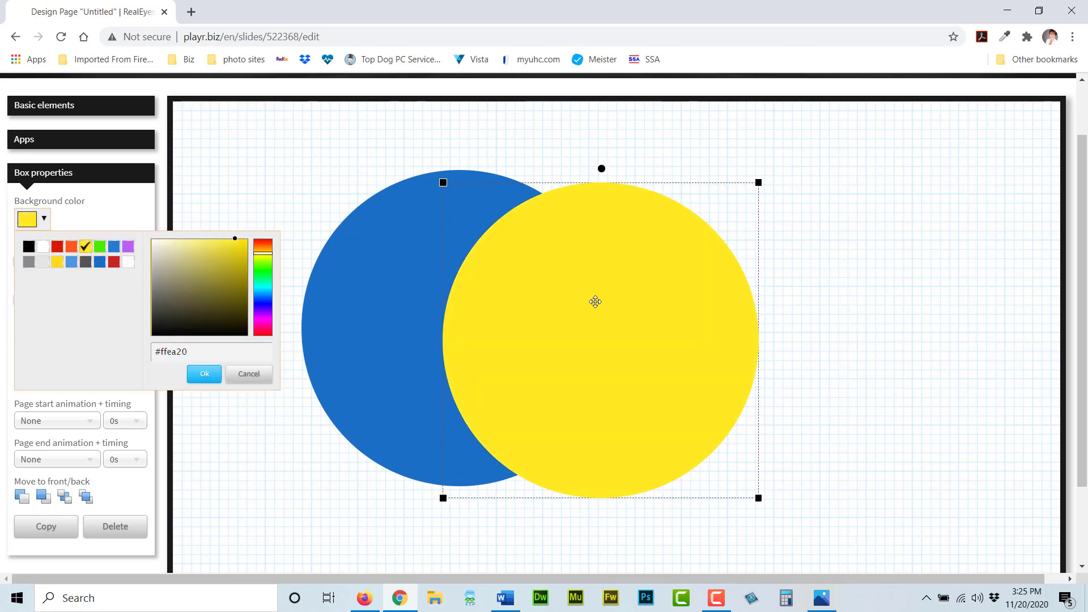
pyautogui.click(529, 361)
# Duplicate the yellow circle and place the copy to its right, overlapping it, at about X 906, Y 175.
pyautogui.scroll(-2, 313, 409)
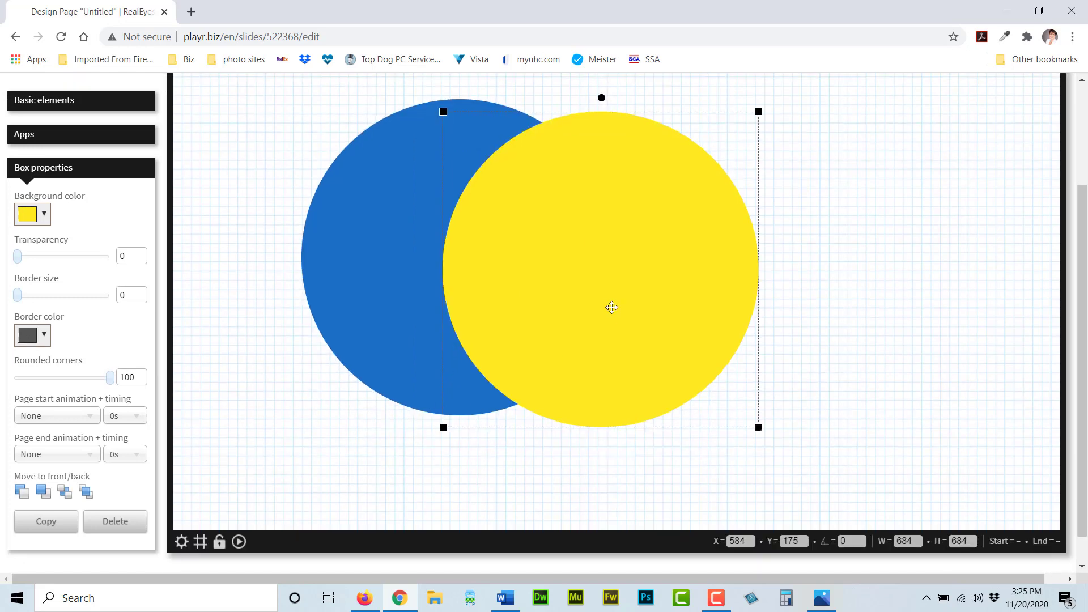
pyautogui.click(46, 520)
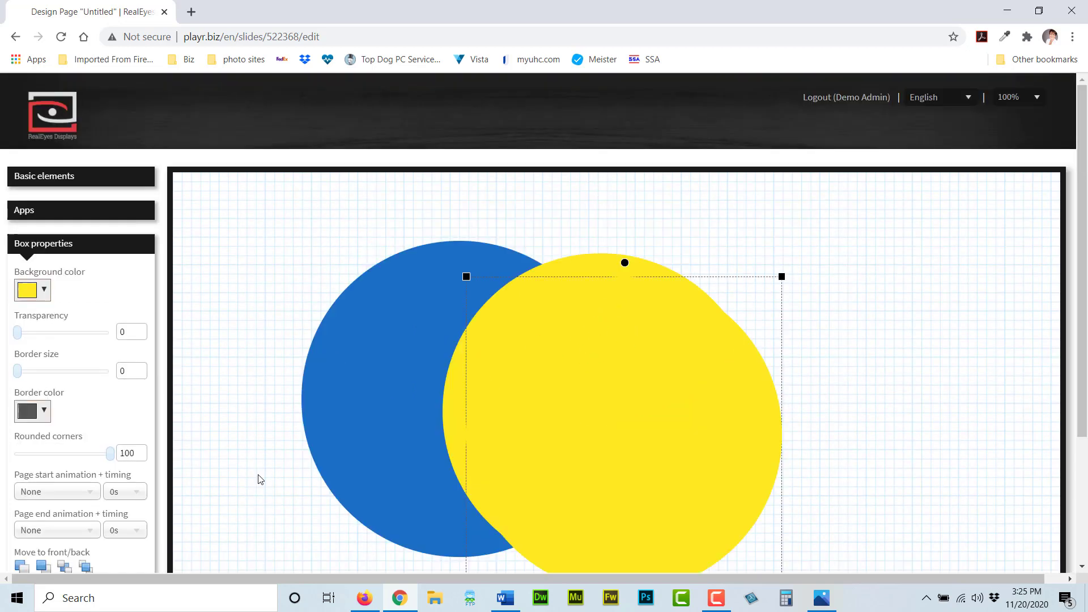
pyautogui.moveTo(635, 384); pyautogui.dragTo(750, 371)
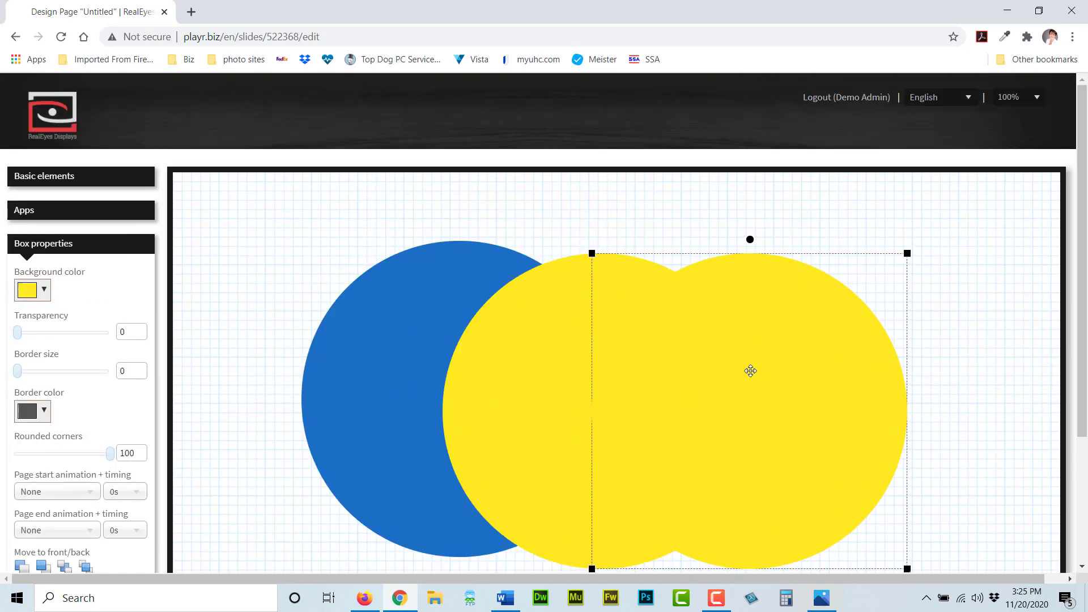
# Set the rightmost circle's background color to bright green and deselect it.
pyautogui.click(33, 291)
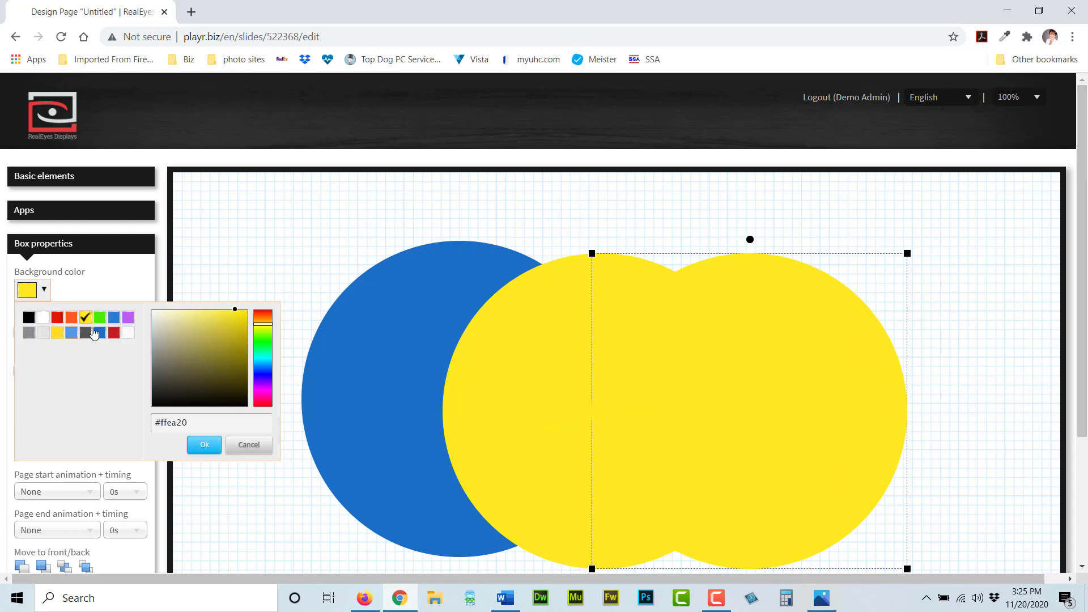
pyautogui.click(100, 317)
pyautogui.click(958, 350)
pyautogui.scroll(-3, 987, 346)
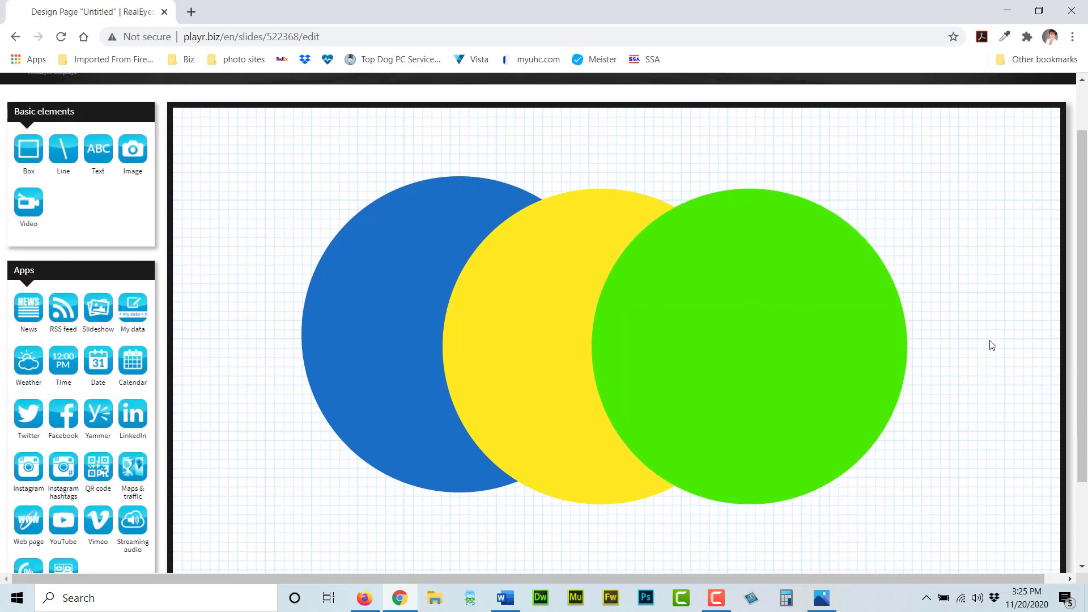
# Move the blue circle down to Y 175 so it lines up with the yellow and green circles.
pyautogui.click(358, 286)
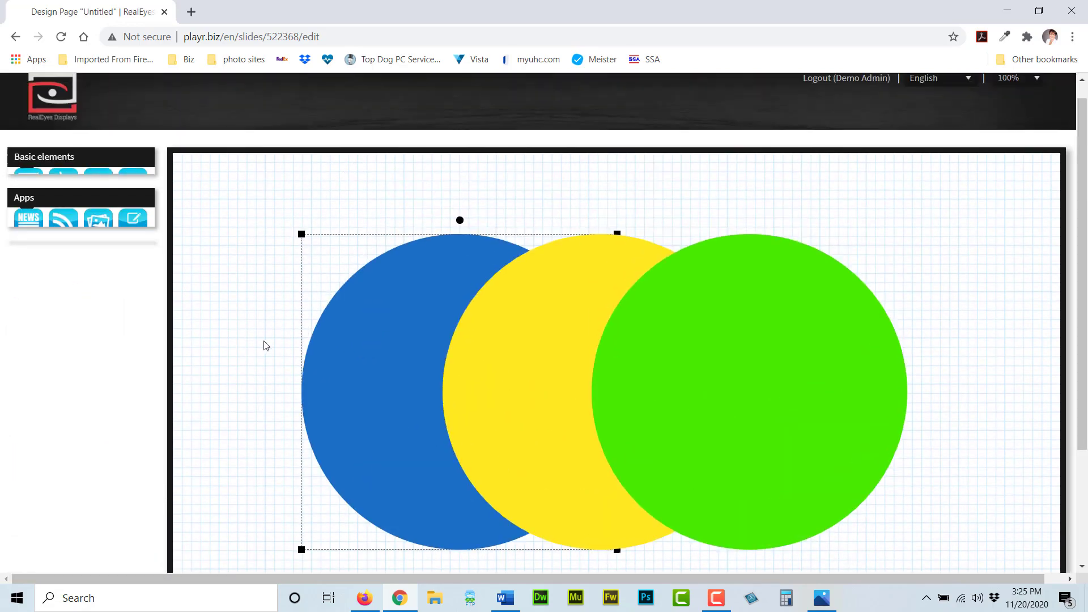
pyautogui.scroll(-1, 487, 341)
pyautogui.scroll(-1, 493, 330)
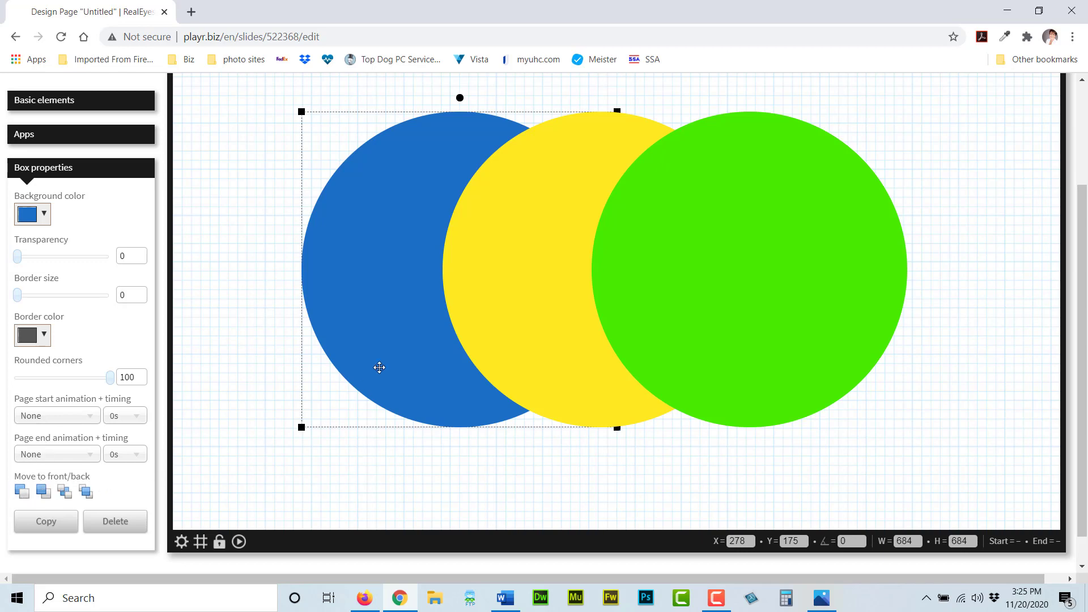
# Send the green circle behind the yellow one and shift the yellow circle to about X 565, Y 198.
pyautogui.click(491, 310)
pyautogui.click(707, 322)
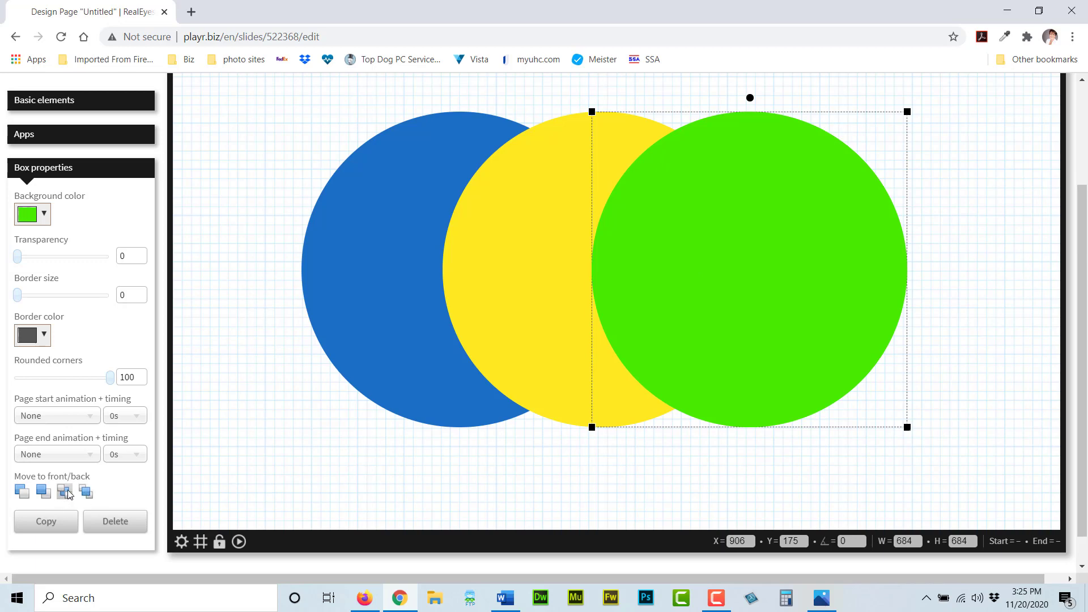
pyautogui.click(21, 494)
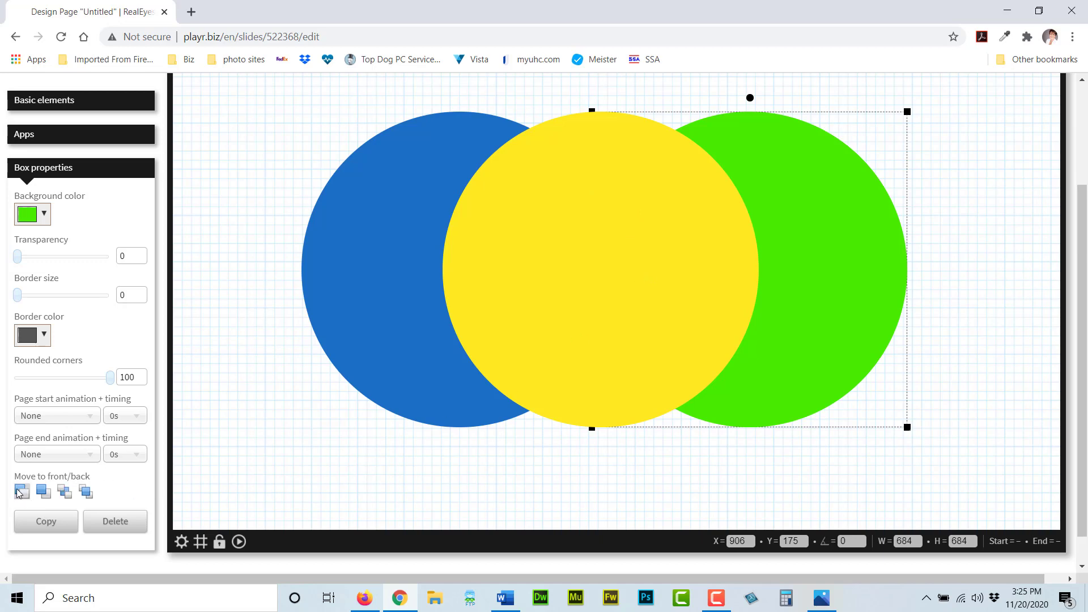
pyautogui.moveTo(591, 298)
pyautogui.mouseDown()
pyautogui.moveTo(452, 316)
pyautogui.moveTo(352, 350)
pyautogui.moveTo(578, 306)
pyautogui.moveTo(610, 286)
pyautogui.mouseUp()
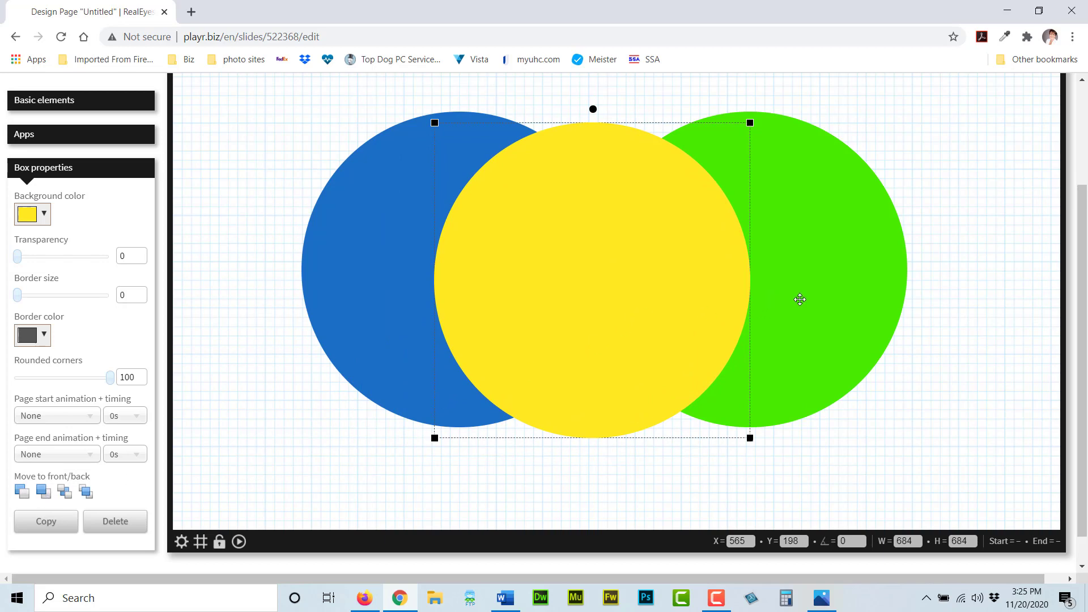
# Try the stacking order options on the green circle, ending with it in front of the yellow circle.
pyautogui.click(800, 298)
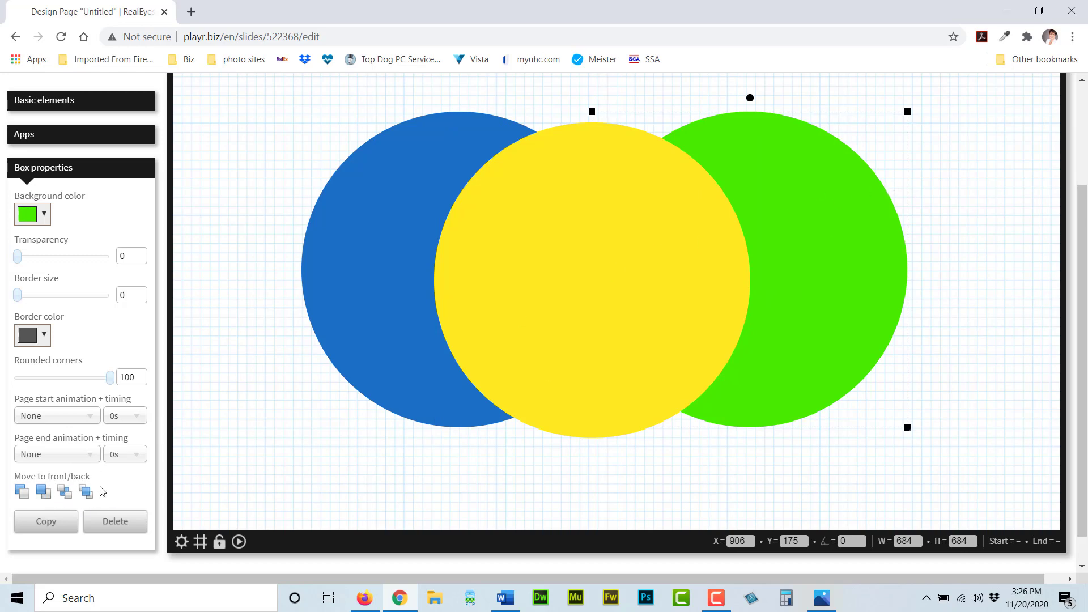
pyautogui.click(44, 492)
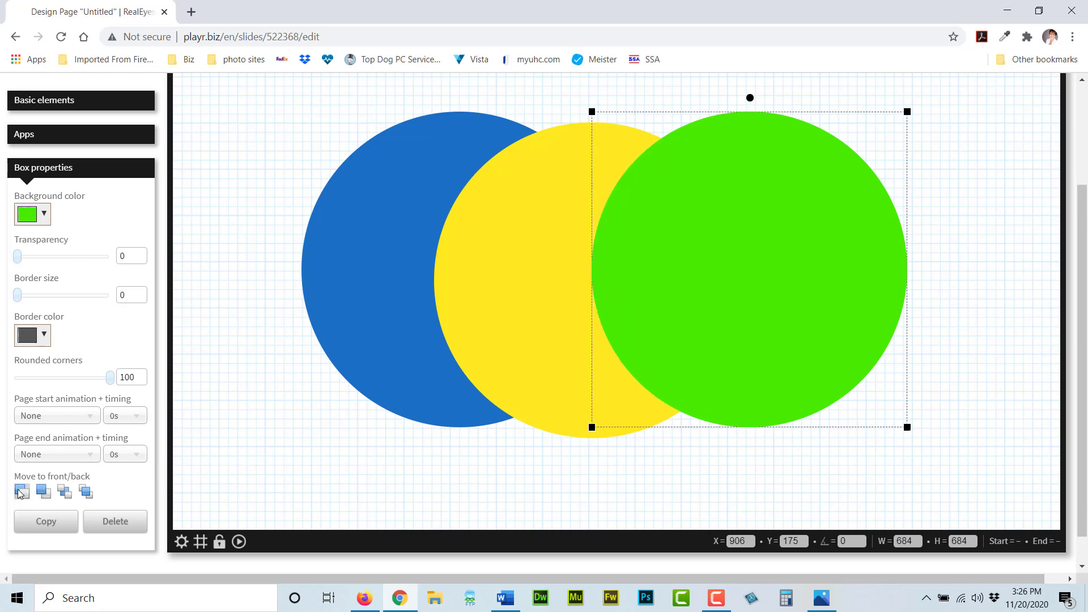
pyautogui.click(66, 492)
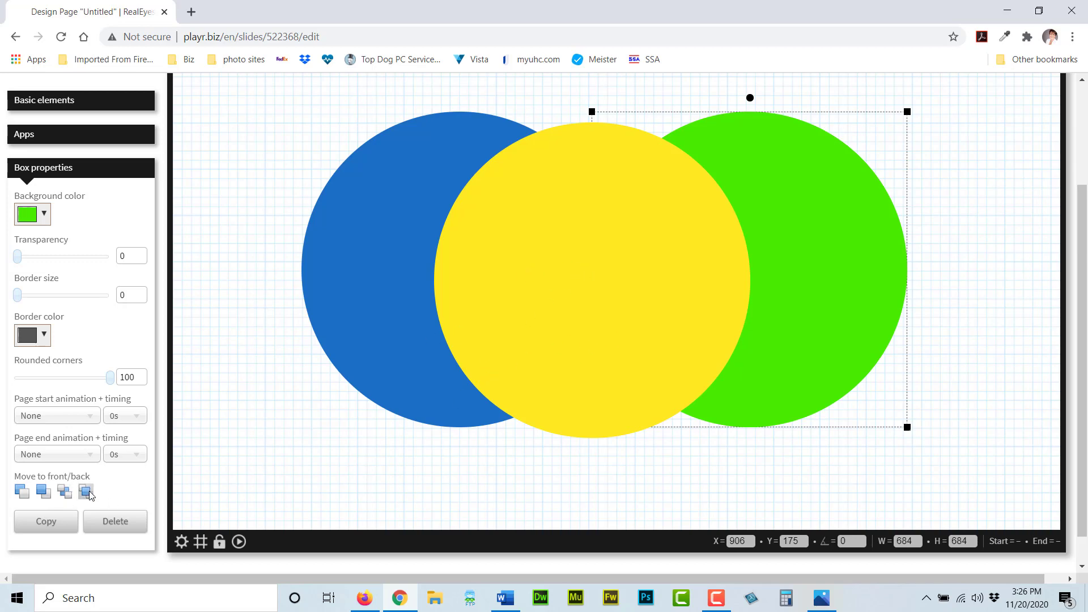
pyautogui.click(88, 492)
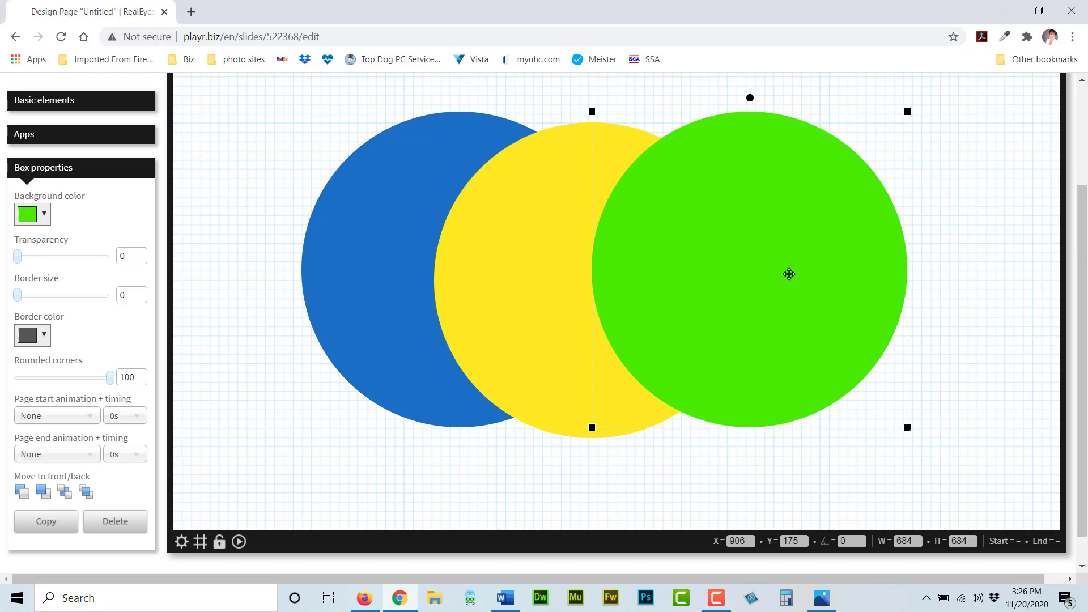
# Spread the outer circles apart, moving blue to about X 143, Y 155 and green to about X 991, Y 169.
pyautogui.moveTo(789, 274); pyautogui.dragTo(815, 265)
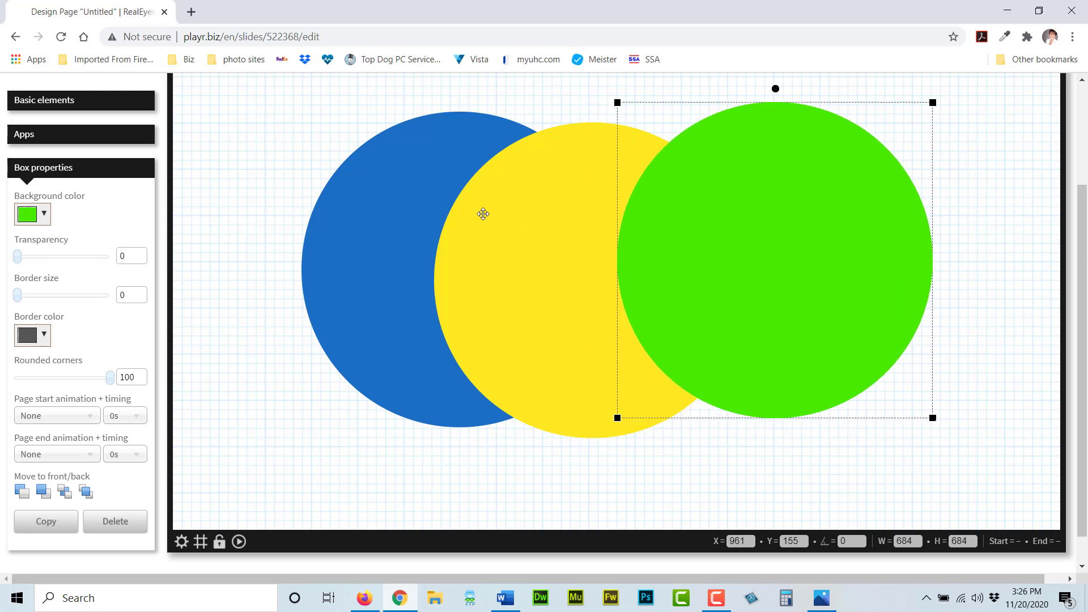
pyautogui.moveTo(379, 240); pyautogui.dragTo(318, 230)
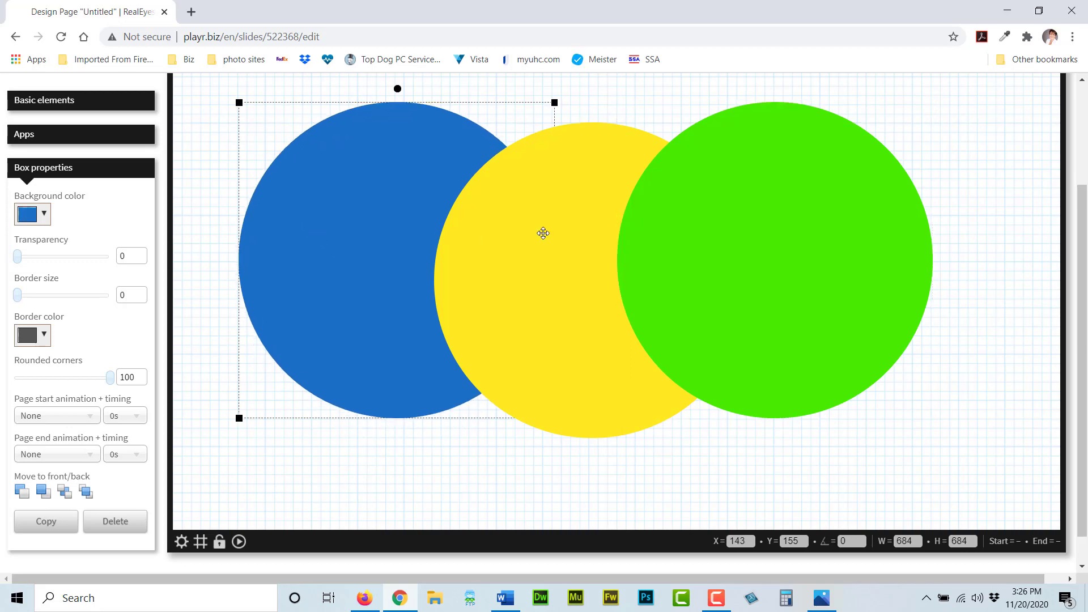
pyautogui.moveTo(799, 279)
pyautogui.mouseDown()
pyautogui.moveTo(807, 292)
pyautogui.moveTo(810, 280)
pyautogui.mouseUp()
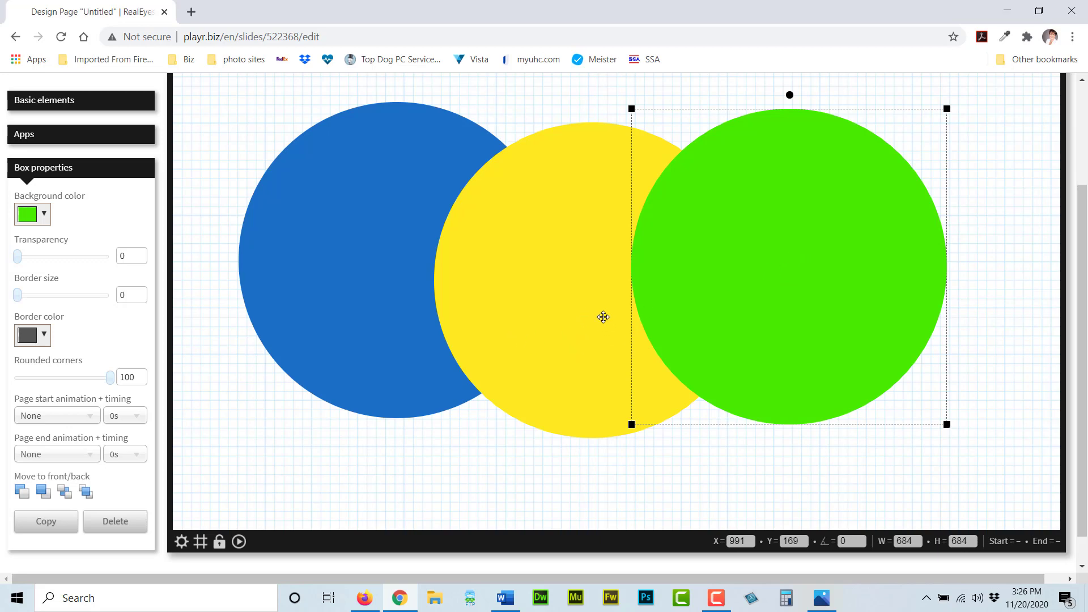
# Level the outer circles with the yellow one, moving blue outward and down and green to about X 1053, Y 199.
pyautogui.moveTo(329, 256); pyautogui.dragTo(311, 270)
pyautogui.moveTo(790, 281); pyautogui.dragTo(840, 301)
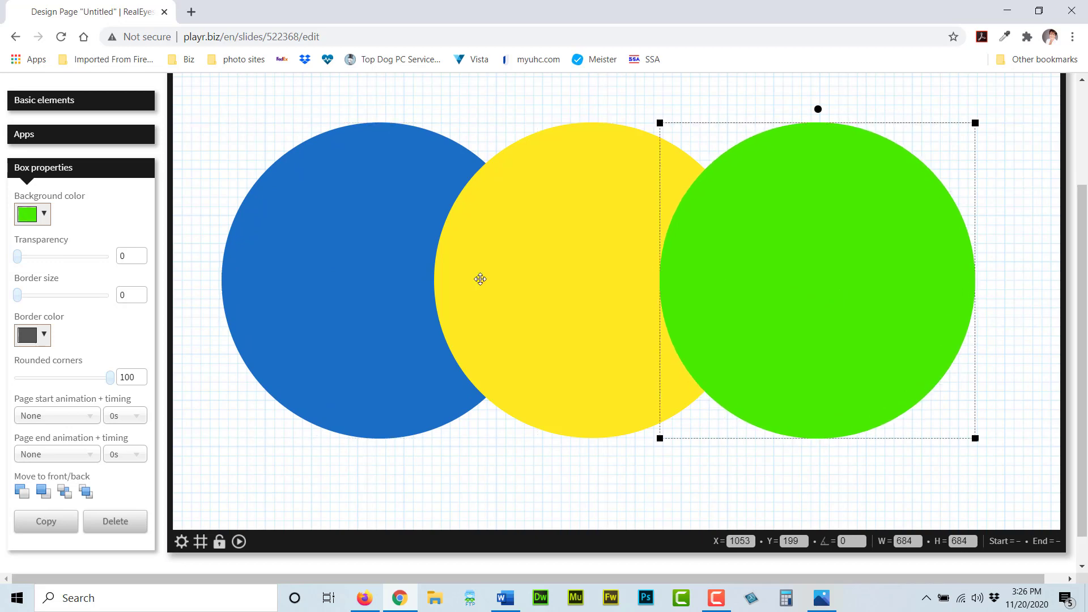
# Delete the green and yellow circles from the page.
pyautogui.click(118, 525)
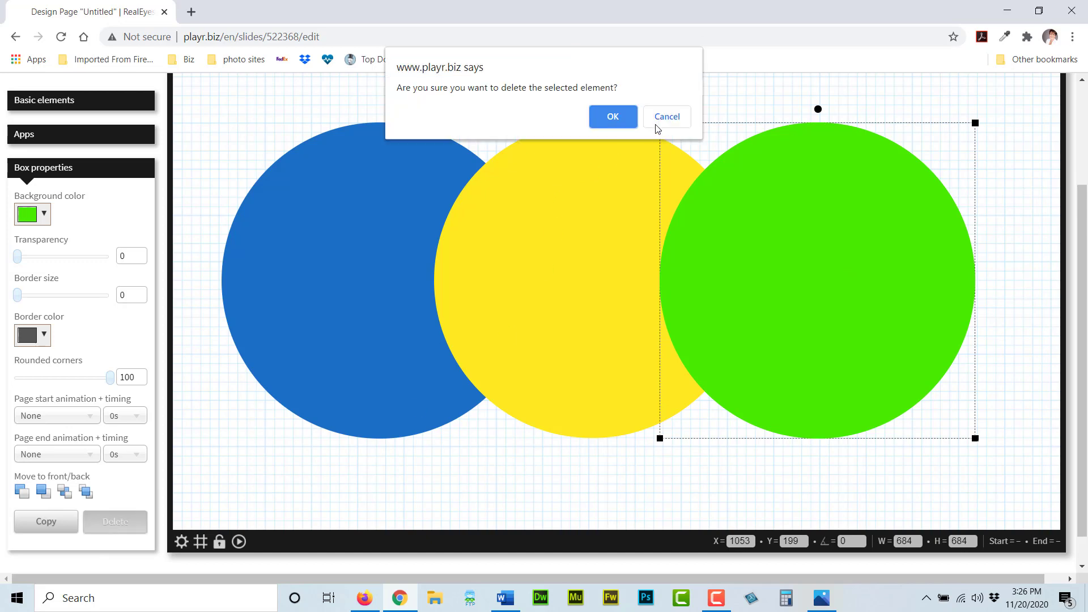
pyautogui.click(617, 115)
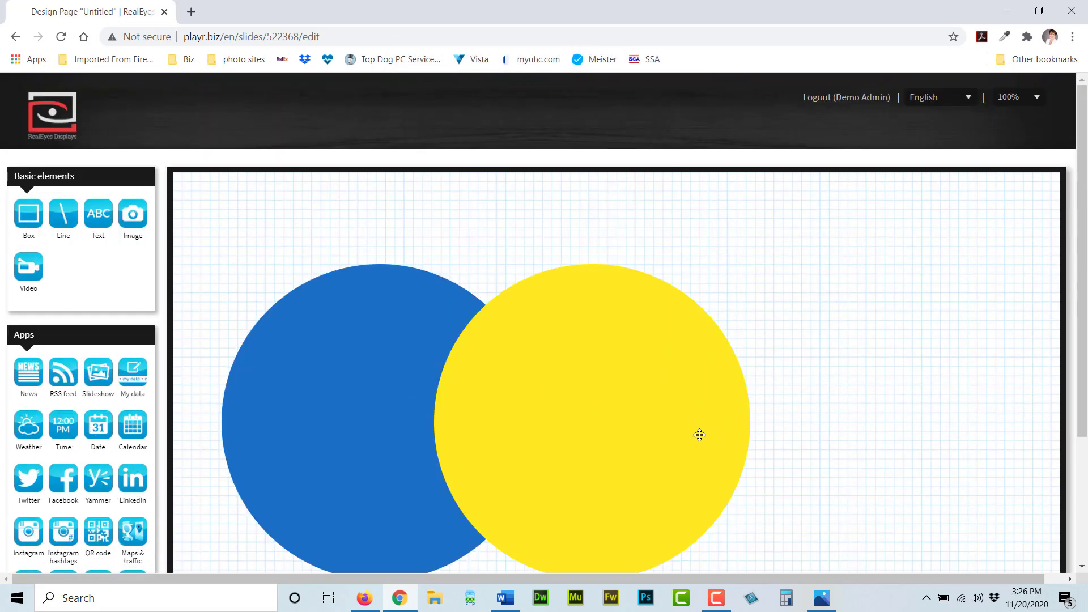
pyautogui.click(658, 385)
pyautogui.press('Delete')
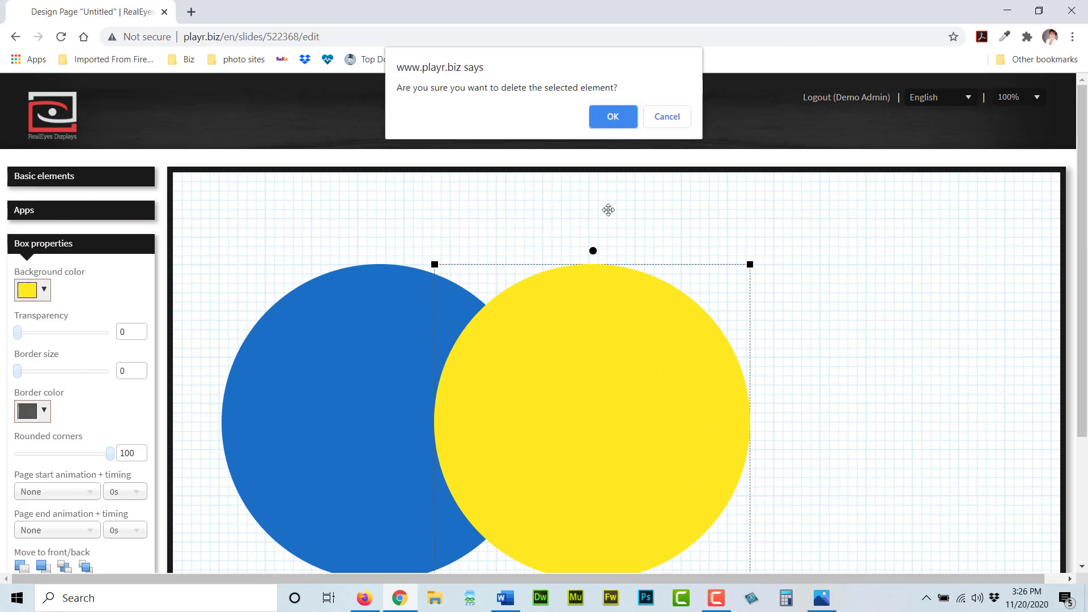
pyautogui.click(622, 121)
# Move the blue circle to about X 424, Y 123 and set its rounded corners to 0.
pyautogui.click(439, 438)
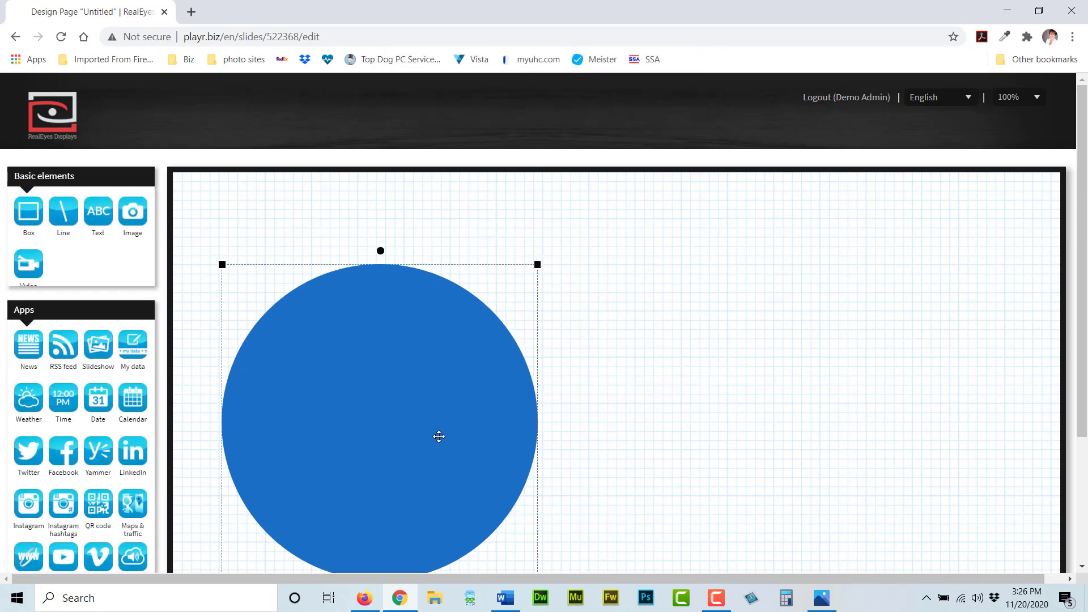
pyautogui.scroll(-1, 669, 370)
pyautogui.scroll(-2, 409, 289)
pyautogui.moveTo(408, 289); pyautogui.dragTo(549, 258)
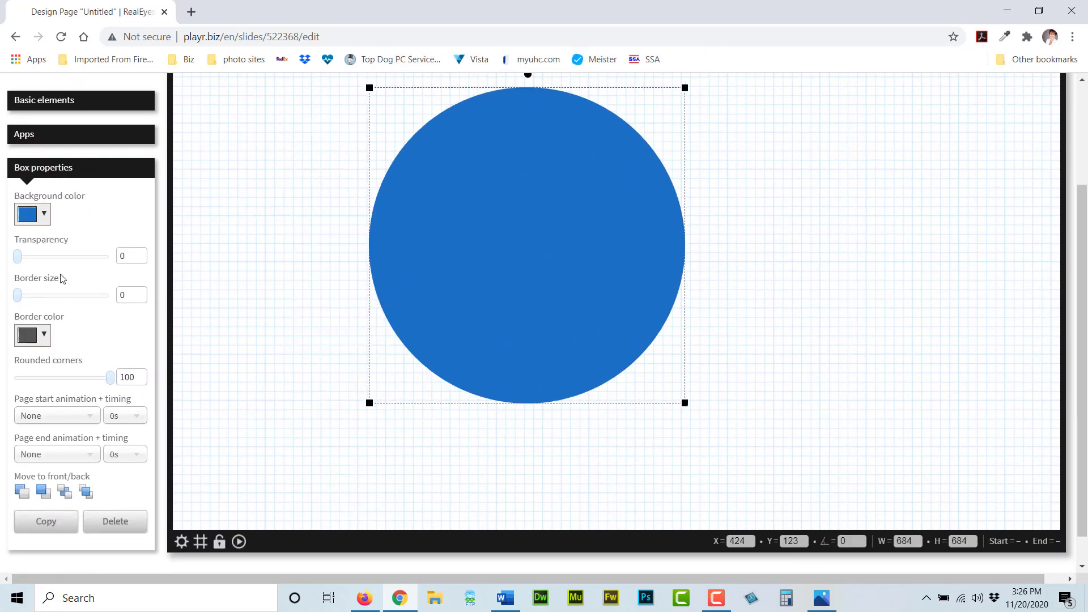
pyautogui.moveTo(108, 381); pyautogui.dragTo(2, 385)
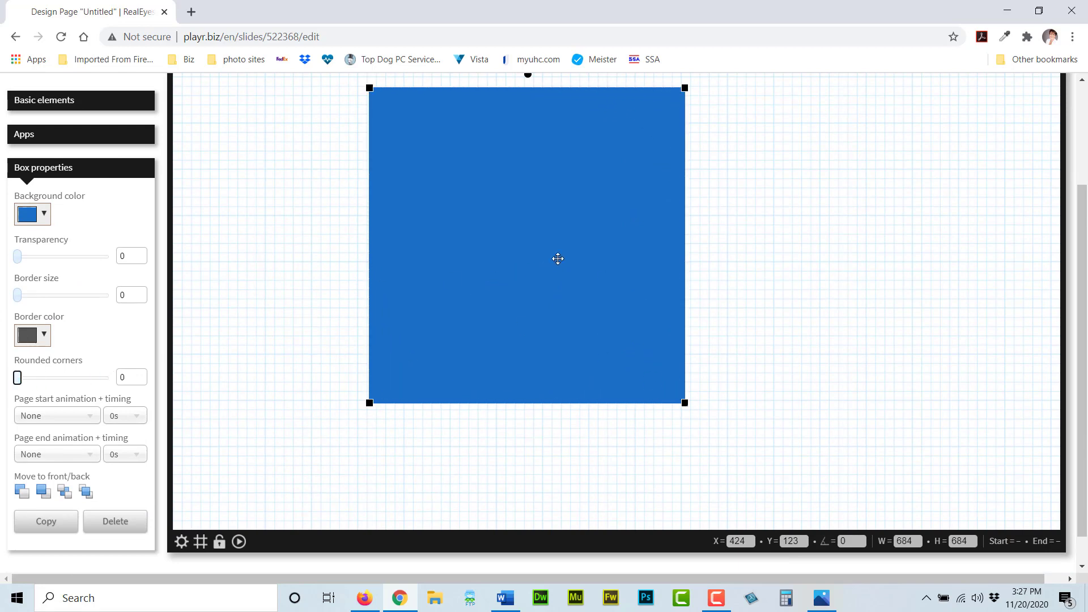
# Expand the blue square to fill the entire 1920 × 1080 page.
pyautogui.doubleClick(533, 228)
pyautogui.scroll(1, 646, 304)
pyautogui.scroll(-1, 661, 287)
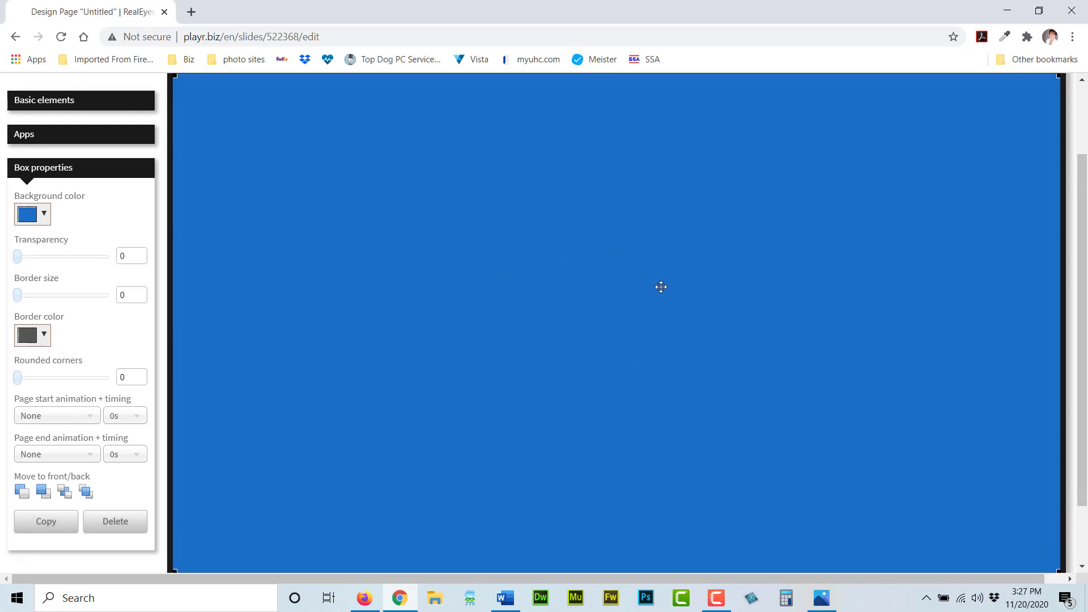
pyautogui.scroll(-1, 661, 286)
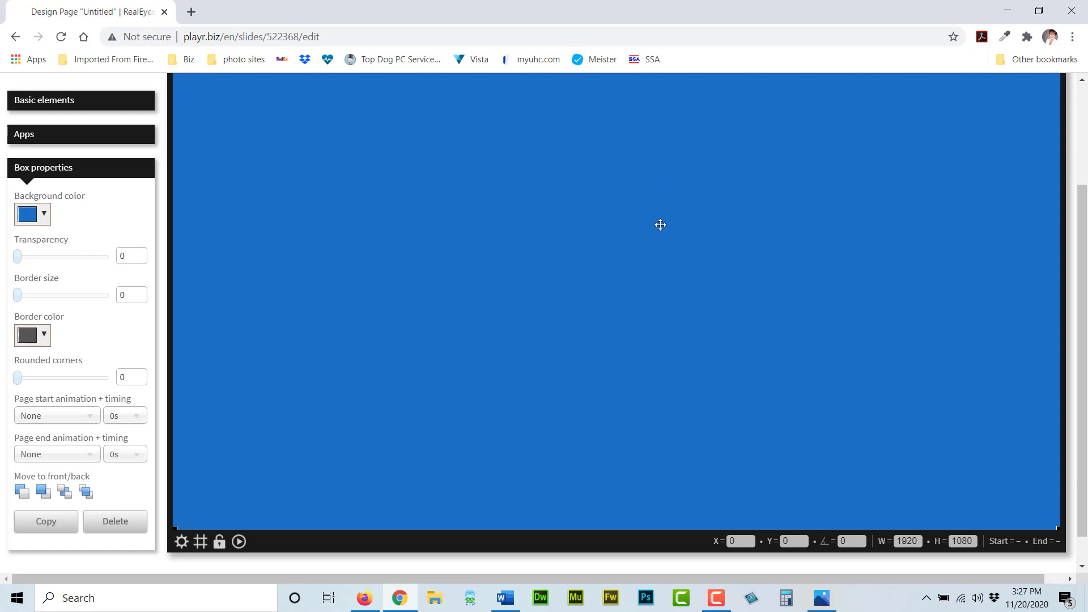
pyautogui.scroll(1, 578, 315)
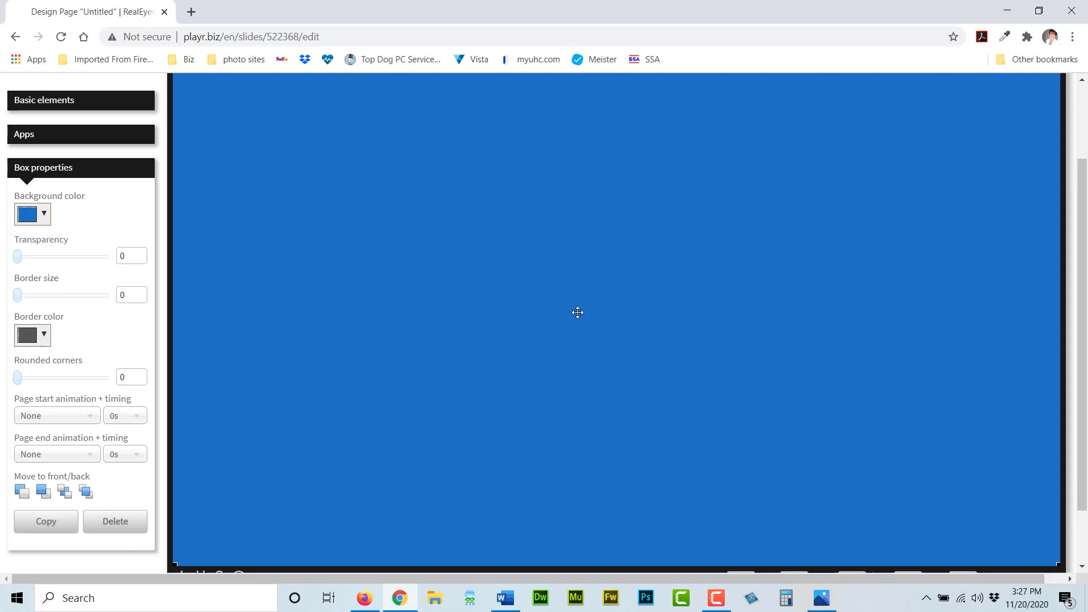
pyautogui.moveTo(491, 204)
pyautogui.mouseDown()
pyautogui.moveTo(478, 214)
pyautogui.moveTo(498, 213)
pyautogui.moveTo(485, 206)
pyautogui.mouseUp()
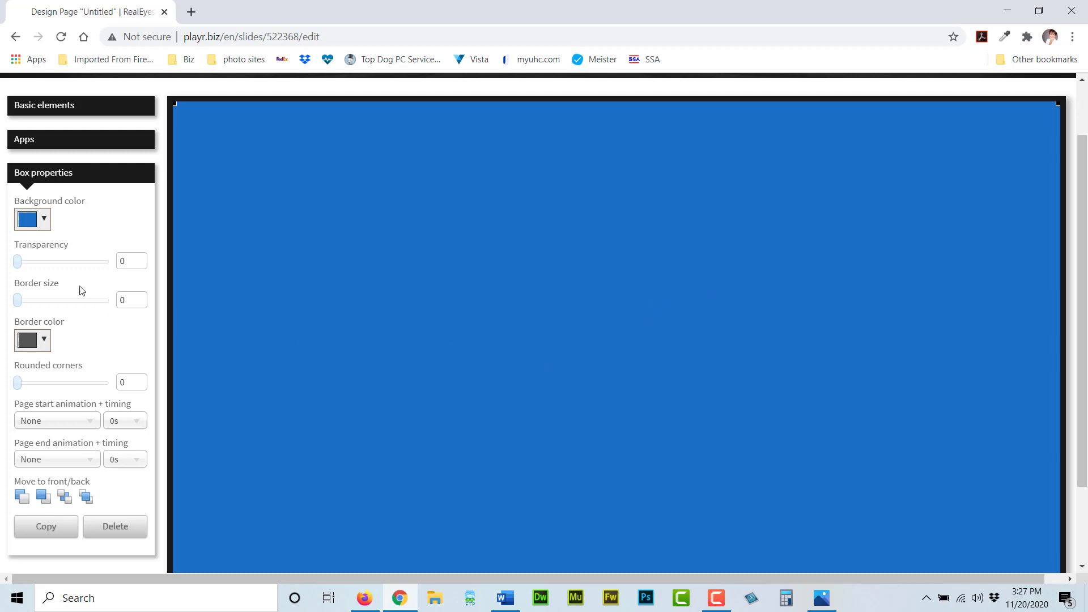
# Add a second box over the blue background, stretch it into a wide rectangle and place it around mid-page.
pyautogui.click(68, 111)
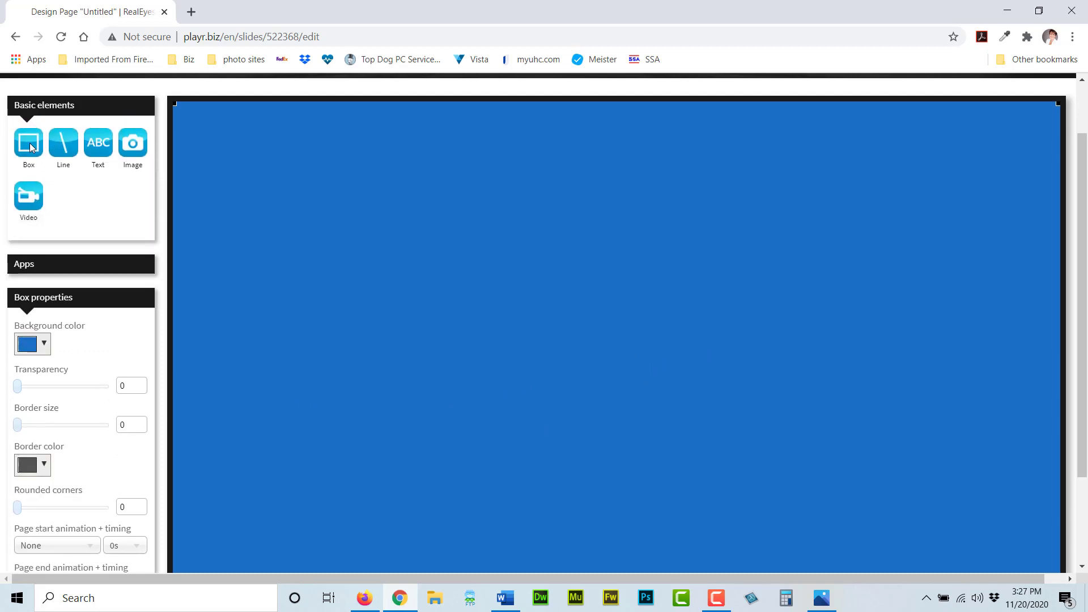
pyautogui.click(32, 147)
pyautogui.moveTo(280, 182); pyautogui.dragTo(425, 361)
pyautogui.moveTo(492, 315); pyautogui.dragTo(1003, 199)
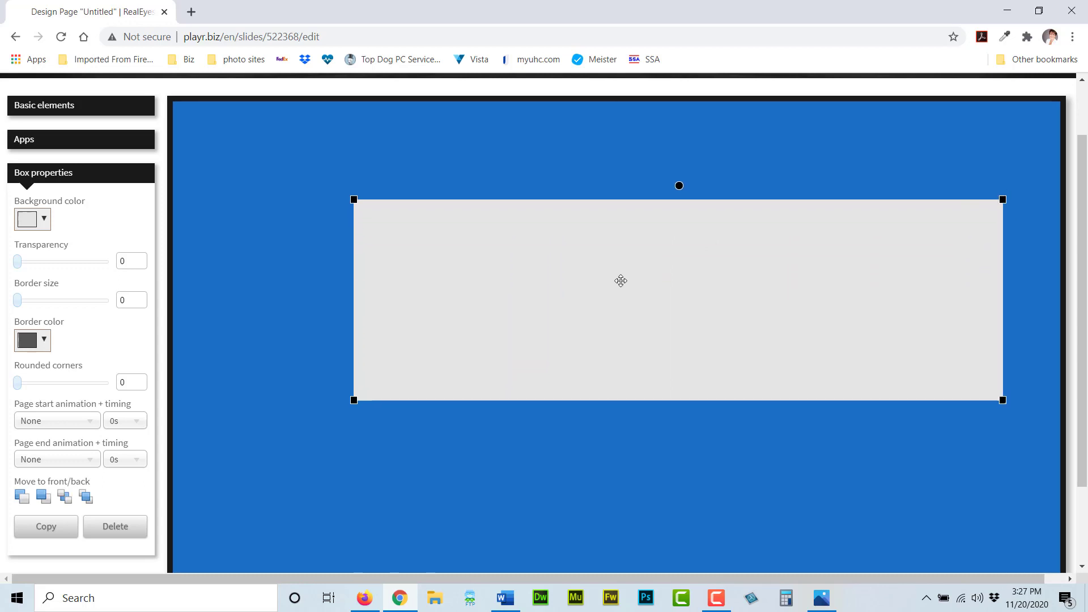
pyautogui.moveTo(620, 279); pyautogui.dragTo(547, 350)
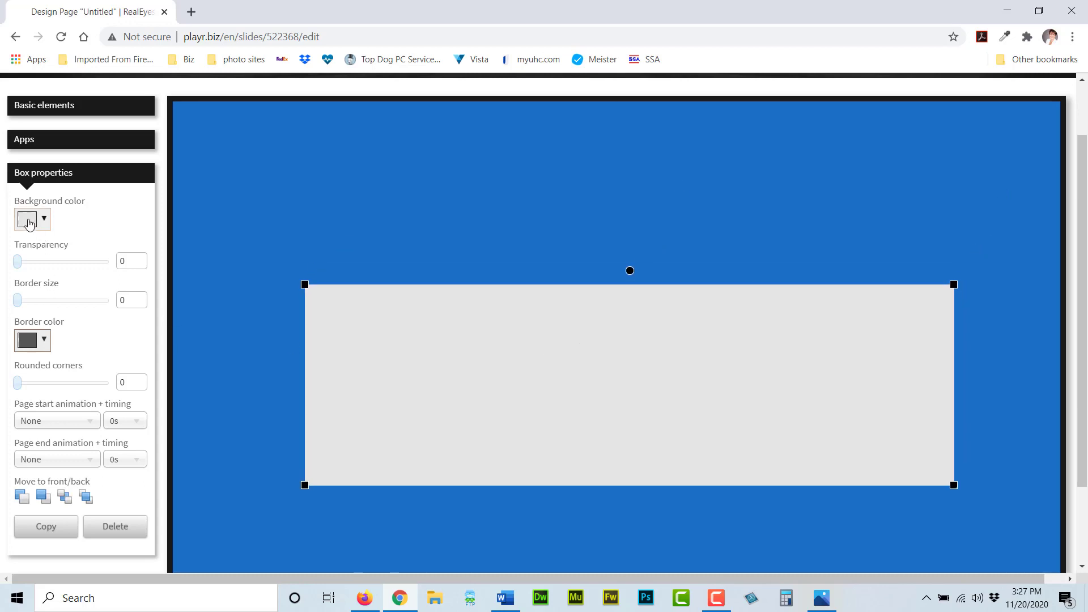
# Set the wide box's background color to light blue #5197e2.
pyautogui.click(28, 219)
pyautogui.click(71, 262)
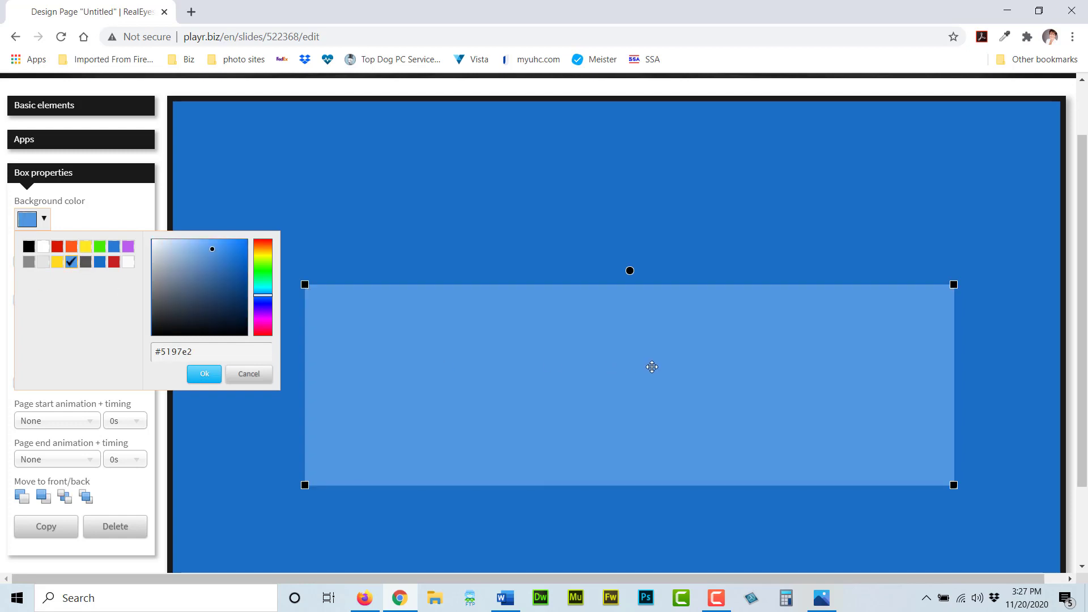
pyautogui.click(651, 366)
# Enlarge the light blue box to about 1609 × 559, nudging it slightly up and to the right.
pyautogui.moveTo(306, 282); pyautogui.dragTo(239, 258)
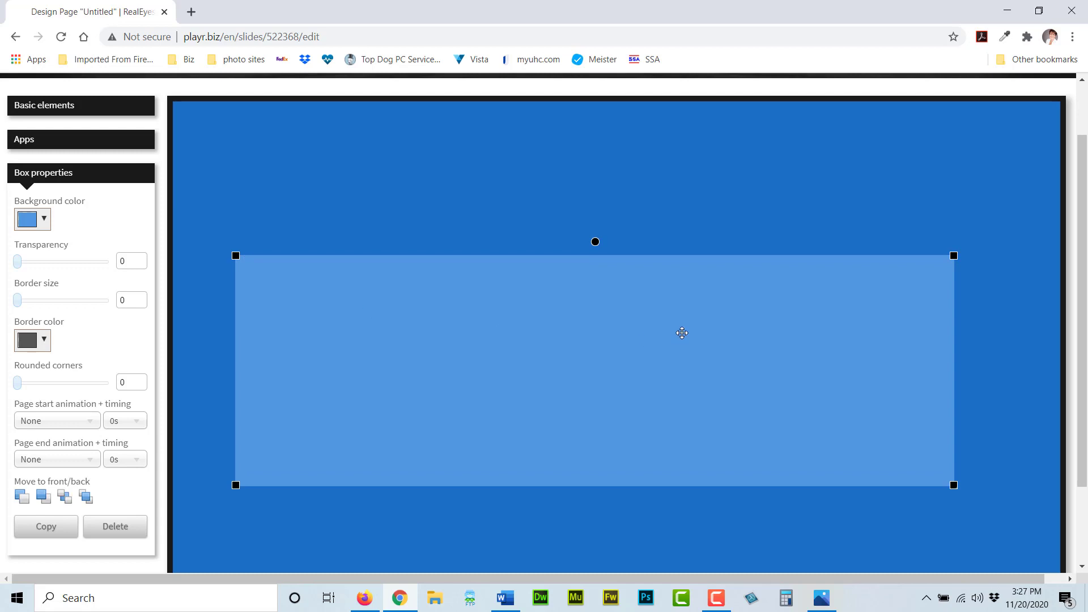
pyautogui.moveTo(682, 333); pyautogui.dragTo(707, 320)
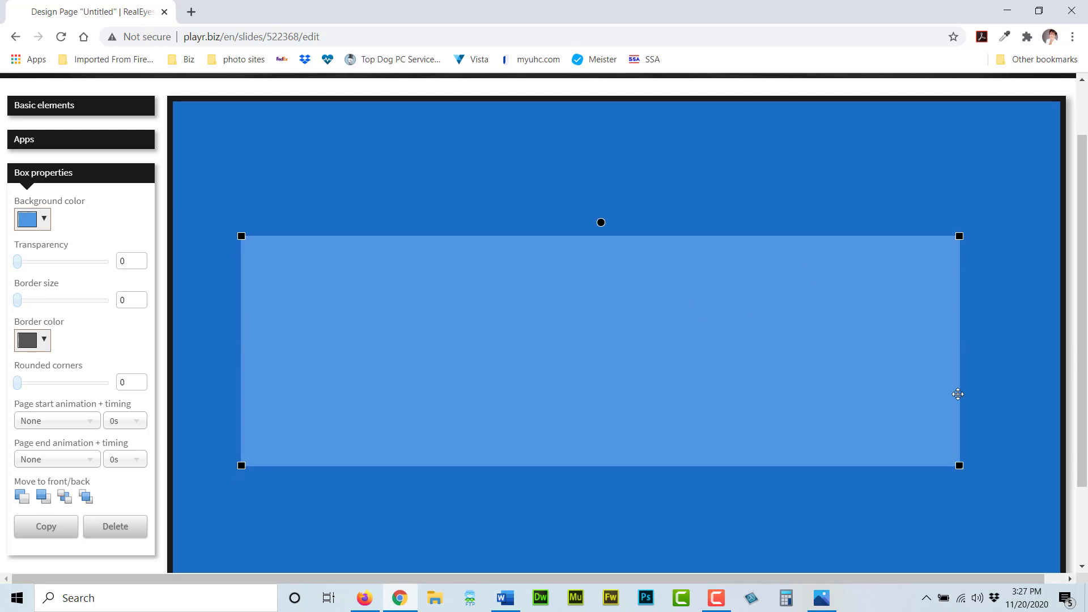
pyautogui.moveTo(959, 464); pyautogui.dragTo(984, 493)
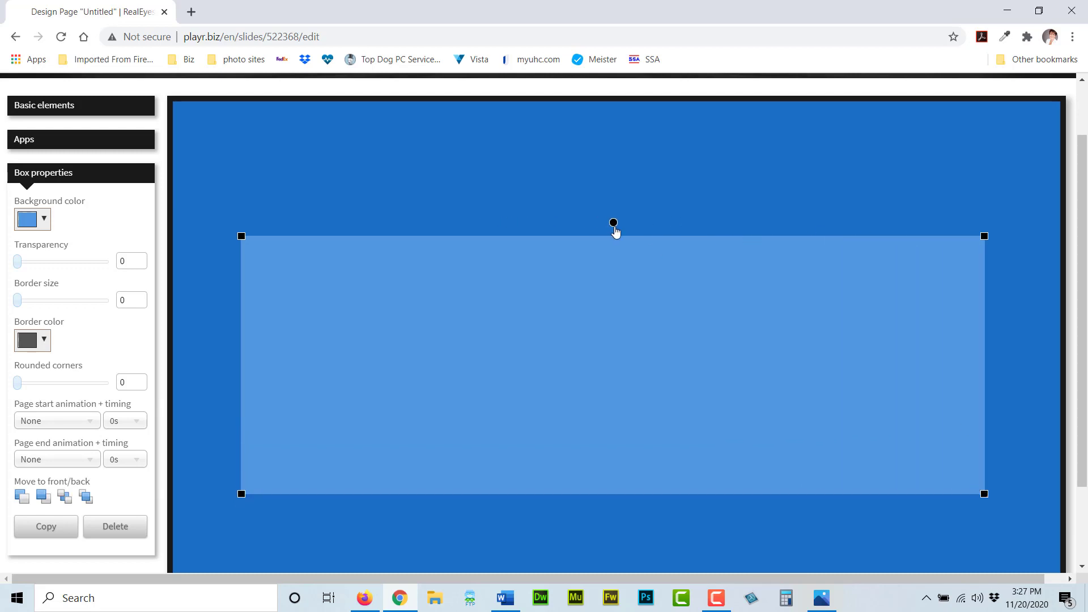
# Rotate the light blue box to about 297° so it forms a diagonal band across the page.
pyautogui.moveTo(614, 230); pyautogui.dragTo(481, 299)
pyautogui.click(921, 340)
pyautogui.scroll(-2, 974, 338)
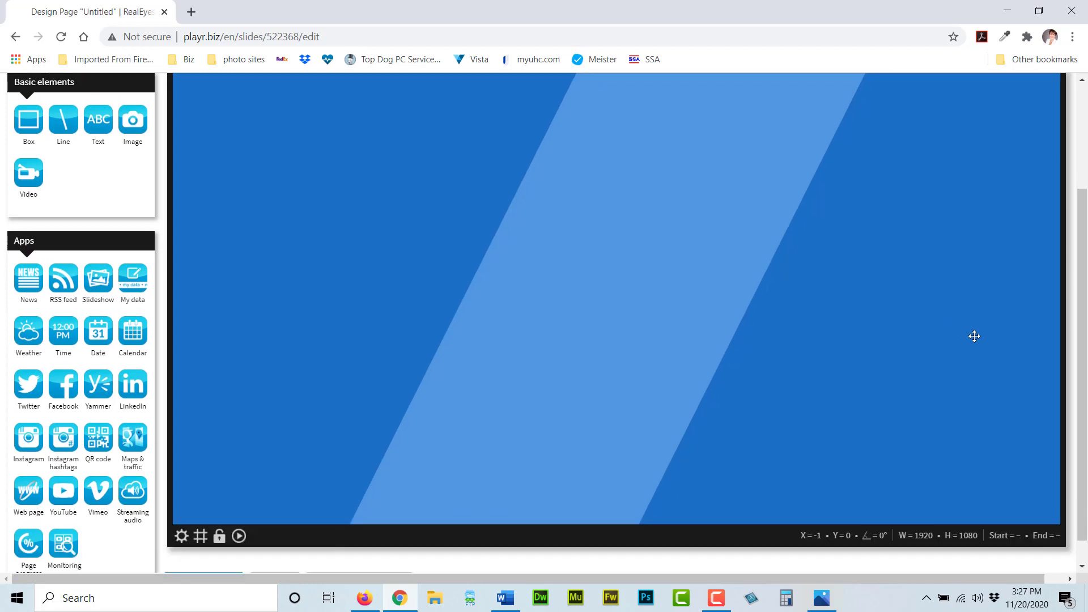
# Position the diagonal light blue band at about X 155, Y 277 so it runs off both page edges.
pyautogui.moveTo(678, 250); pyautogui.dragTo(674, 238)
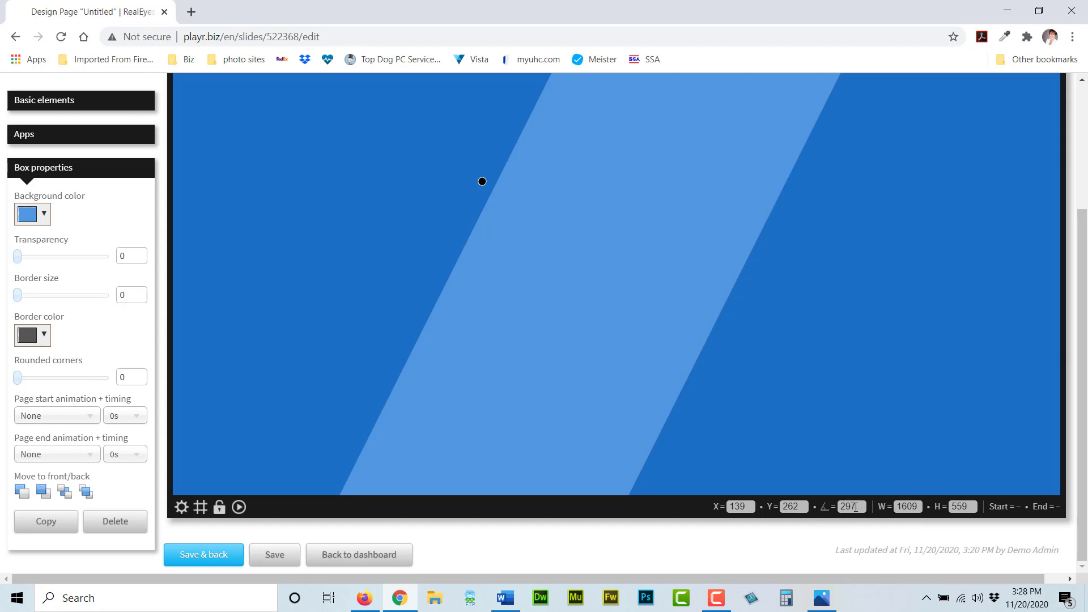
pyautogui.moveTo(673, 325); pyautogui.dragTo(681, 301)
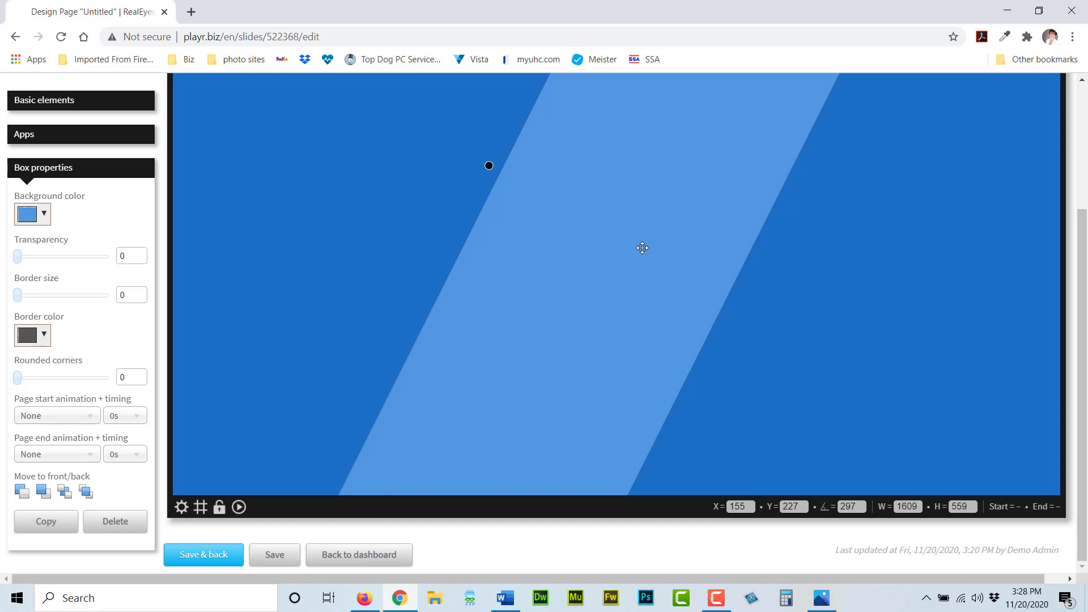
pyautogui.moveTo(642, 248); pyautogui.dragTo(658, 274)
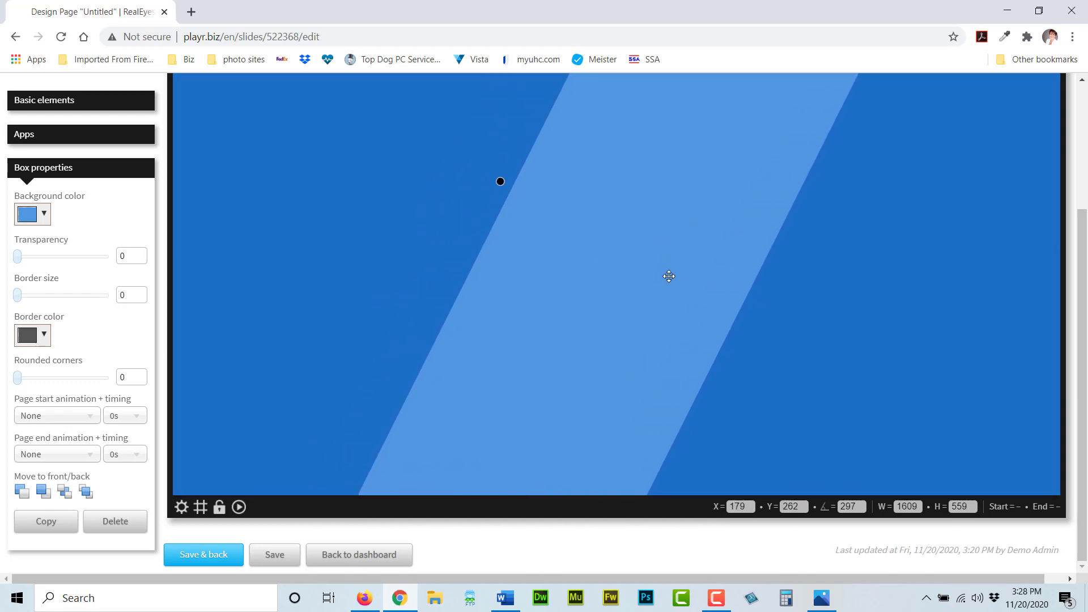
pyautogui.scroll(2, 668, 274)
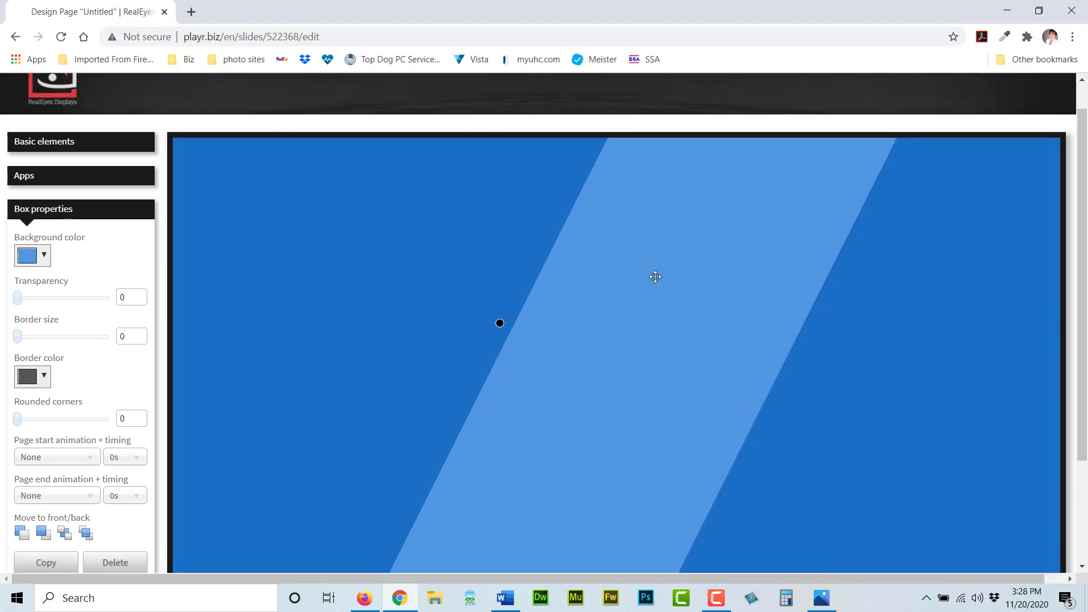
pyautogui.moveTo(656, 277); pyautogui.dragTo(646, 283)
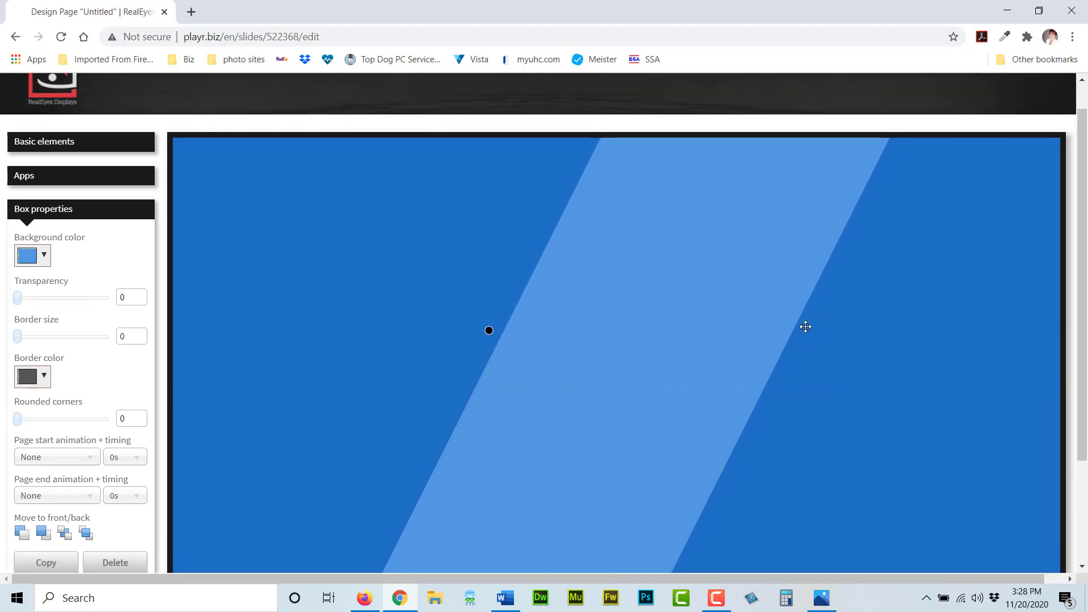
pyautogui.scroll(-2, 808, 318)
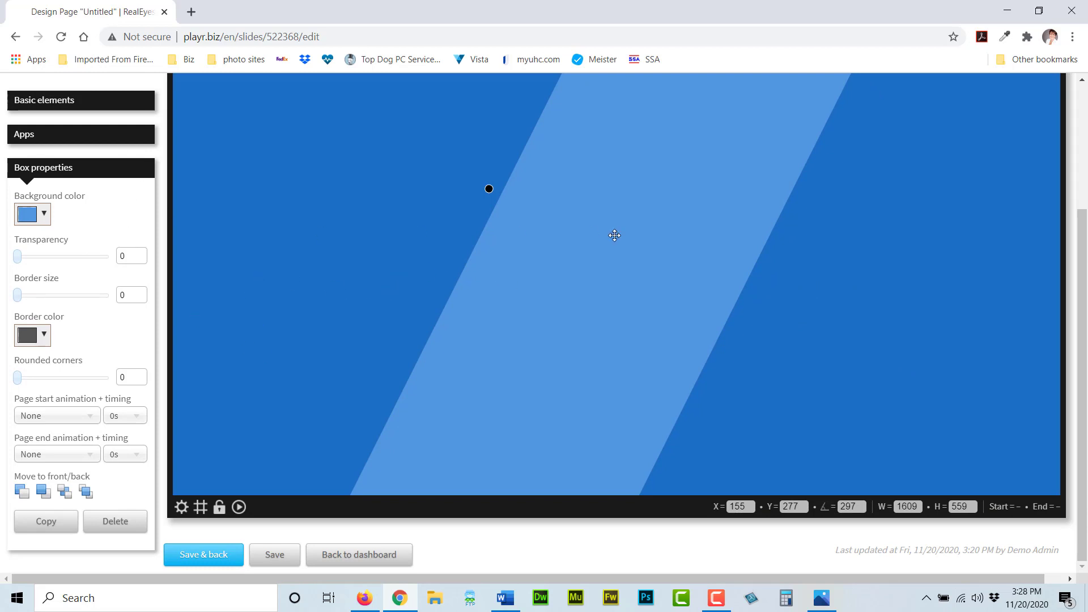
# Add a line element across the upper part of the page, overlapping the light blue band.
pyautogui.click(98, 110)
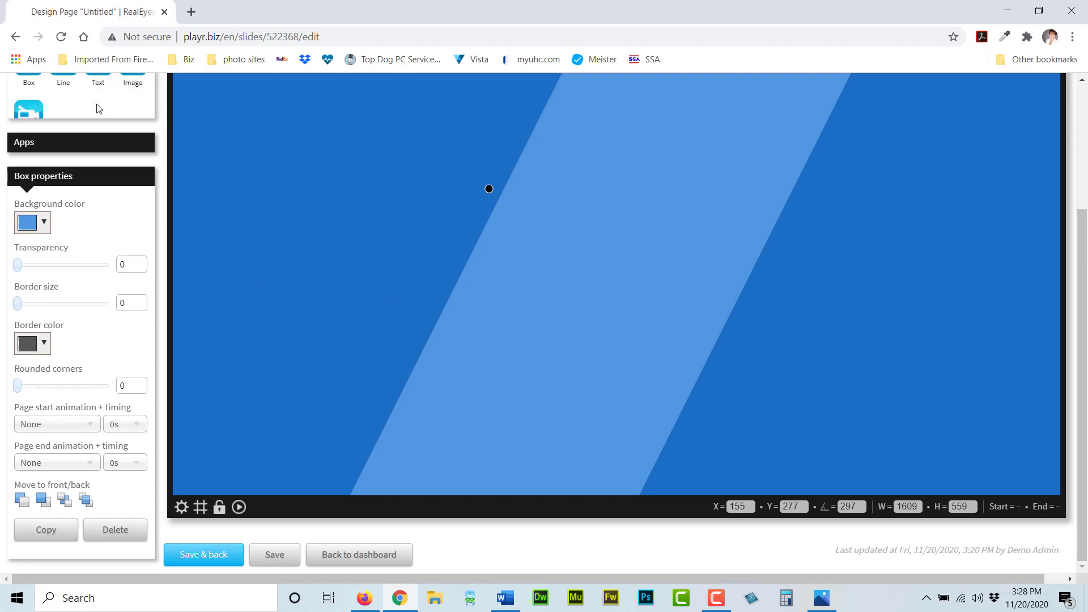
pyautogui.scroll(3, 110, 243)
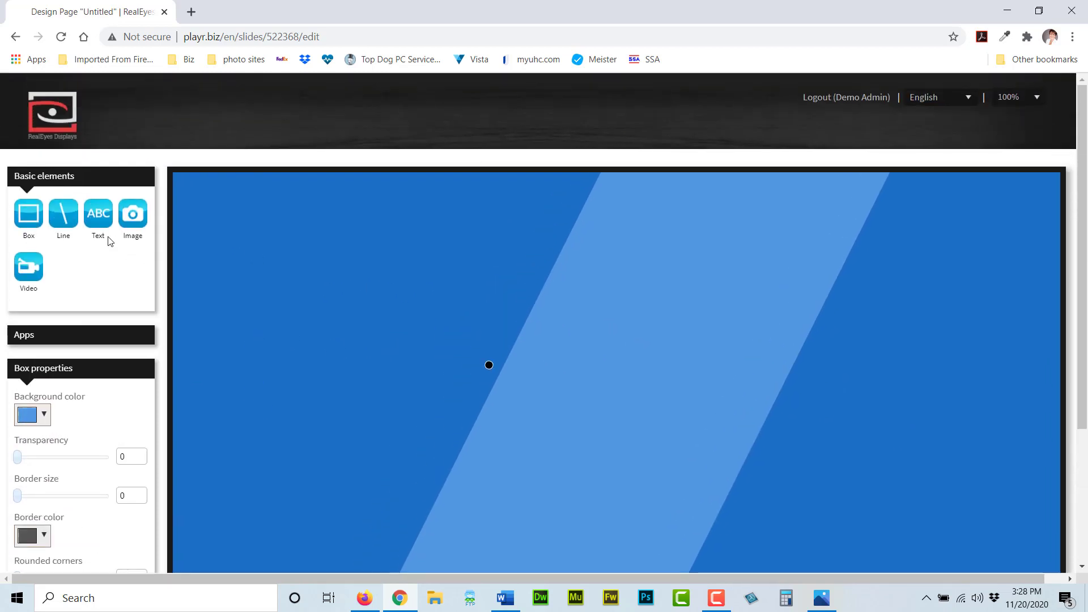
pyautogui.click(63, 214)
pyautogui.moveTo(289, 211); pyautogui.dragTo(527, 254)
# Try the Vertical orientation on the line and return it to Horizontal.
pyautogui.click(89, 290)
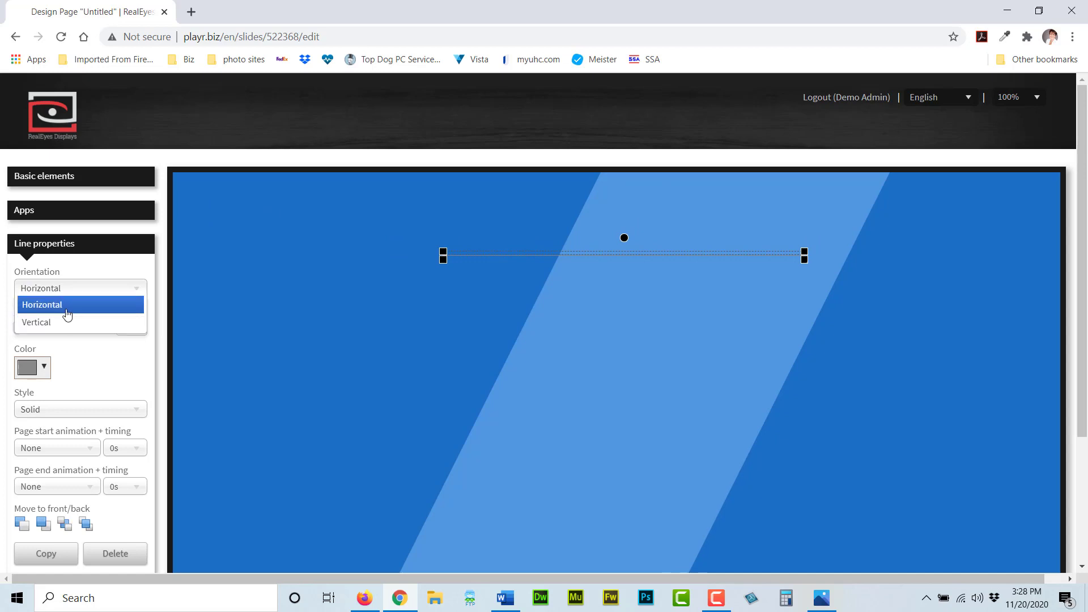
pyautogui.click(64, 323)
pyautogui.click(71, 291)
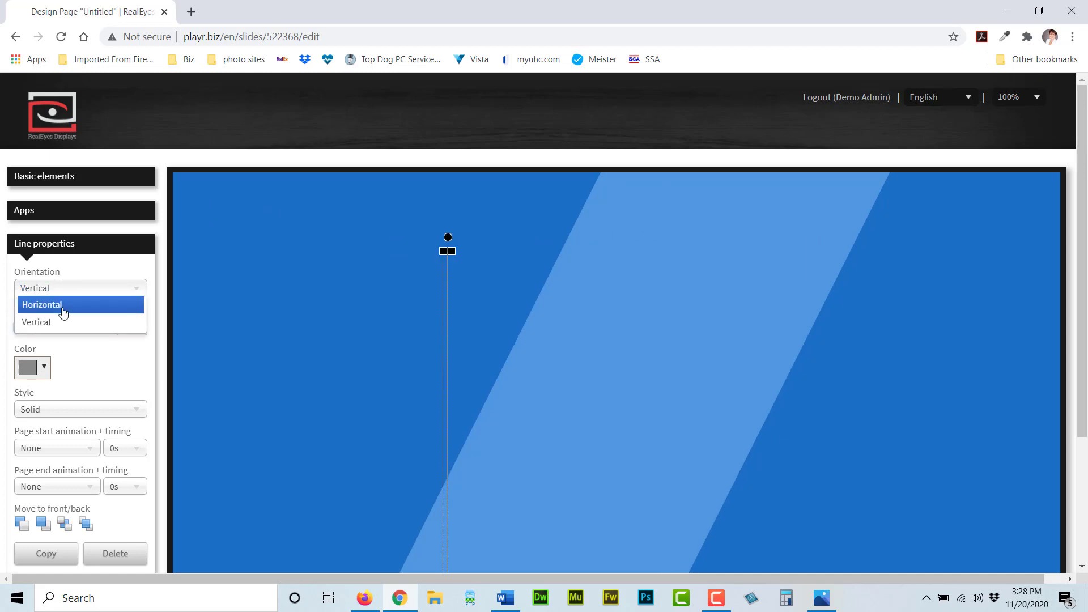
pyautogui.click(64, 305)
# Set the line's thickness to 13 and its color to white #ffffff.
pyautogui.moveTo(17, 328); pyautogui.dragTo(28, 330)
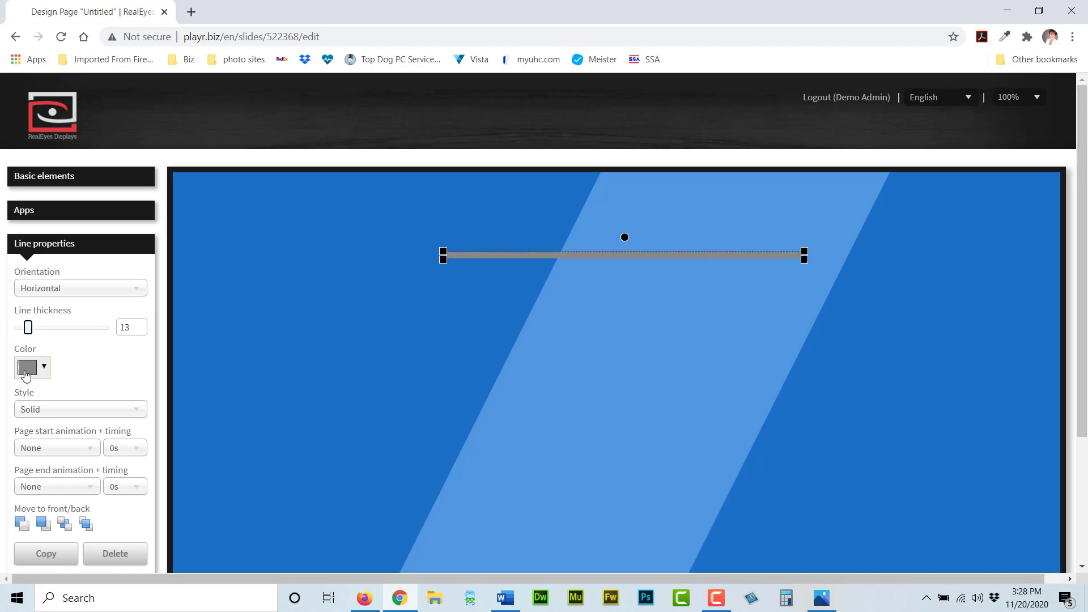
pyautogui.click(28, 368)
pyautogui.click(45, 396)
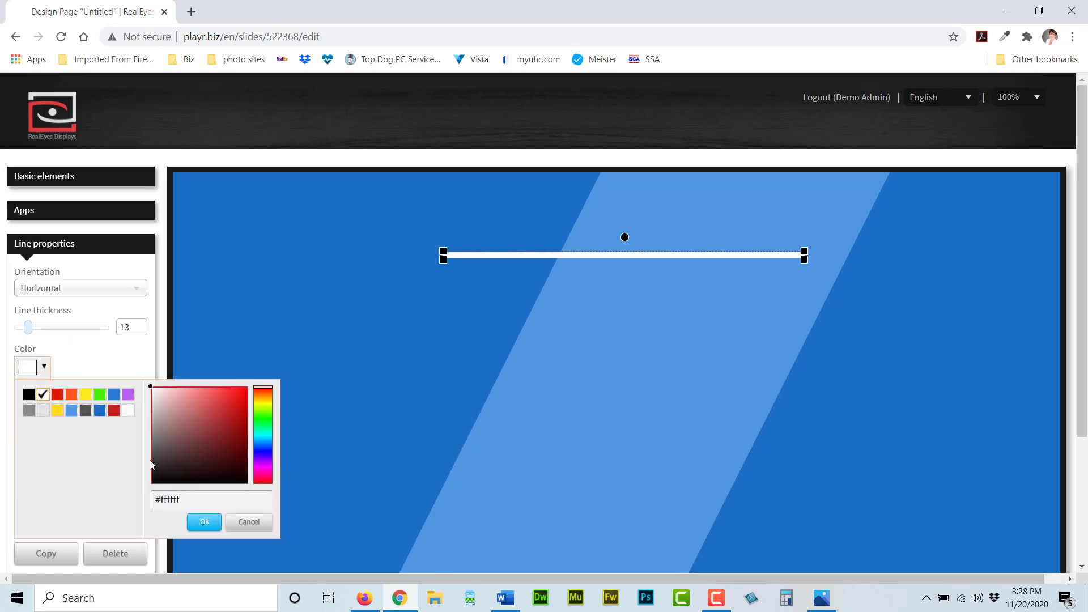
pyautogui.click(204, 522)
# Give the white line the Dotted style and lengthen it at both ends.
pyautogui.click(62, 417)
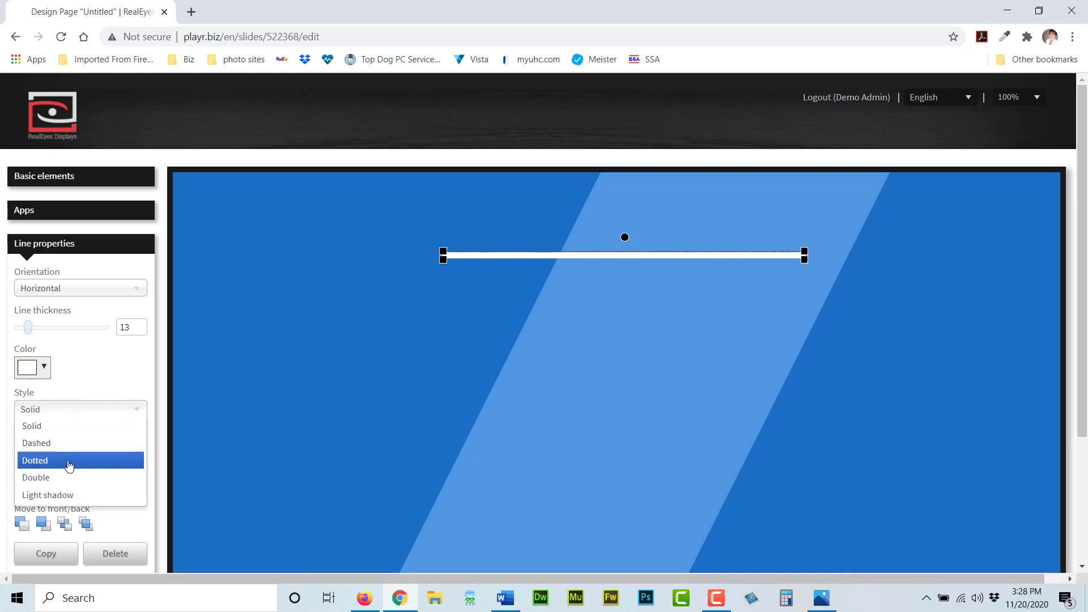
pyautogui.click(69, 466)
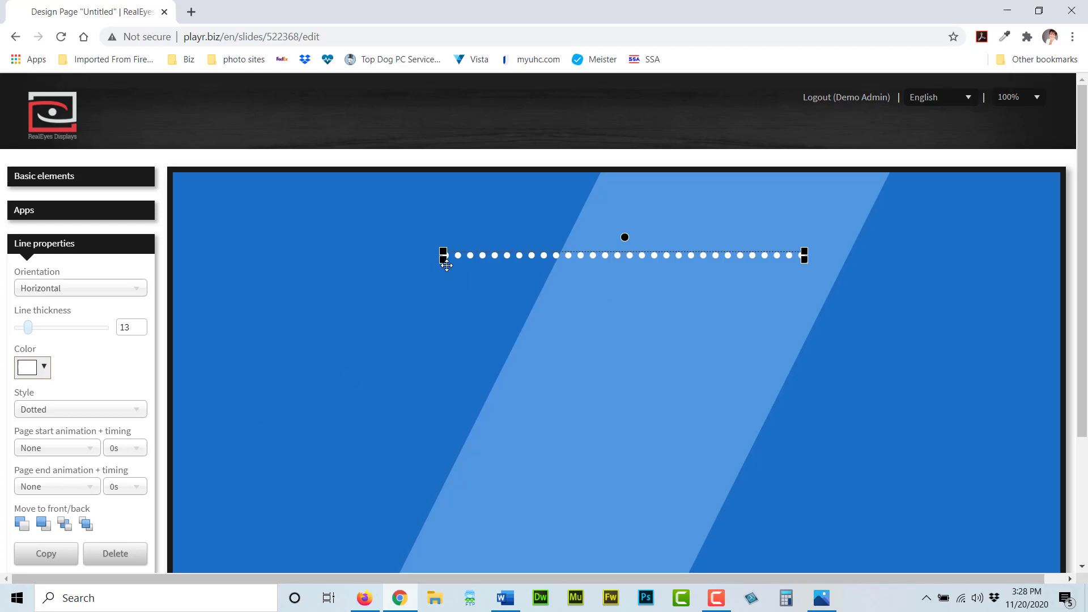
pyautogui.moveTo(443, 258); pyautogui.dragTo(341, 265)
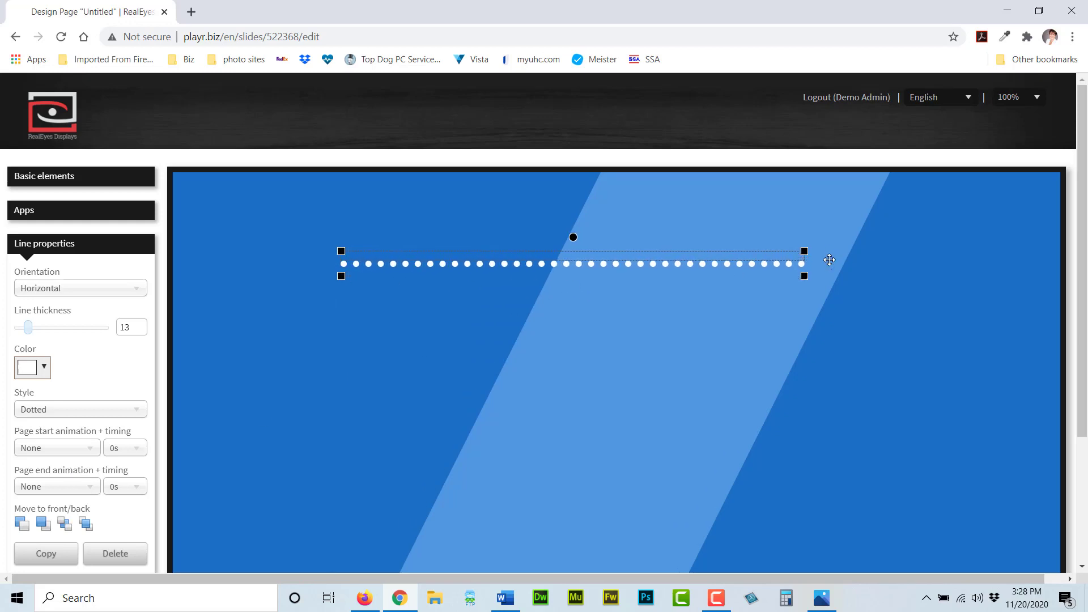
pyautogui.moveTo(805, 277); pyautogui.dragTo(878, 276)
pyautogui.scroll(-1, 545, 389)
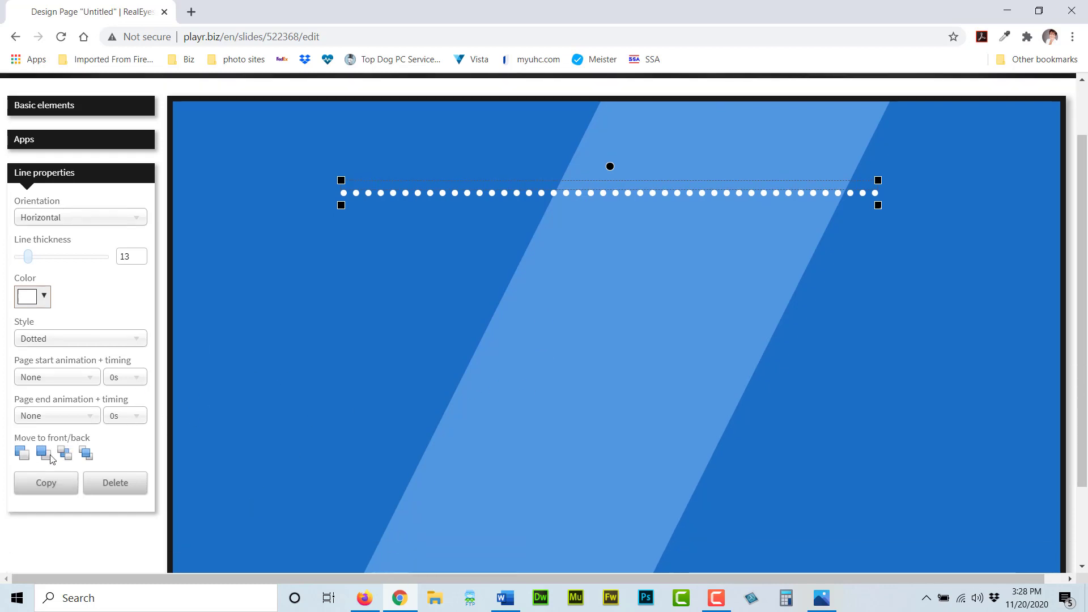
# Shift the dotted line slightly toward the page's left edge and add a text element just above it.
pyautogui.moveTo(624, 192); pyautogui.dragTo(620, 194)
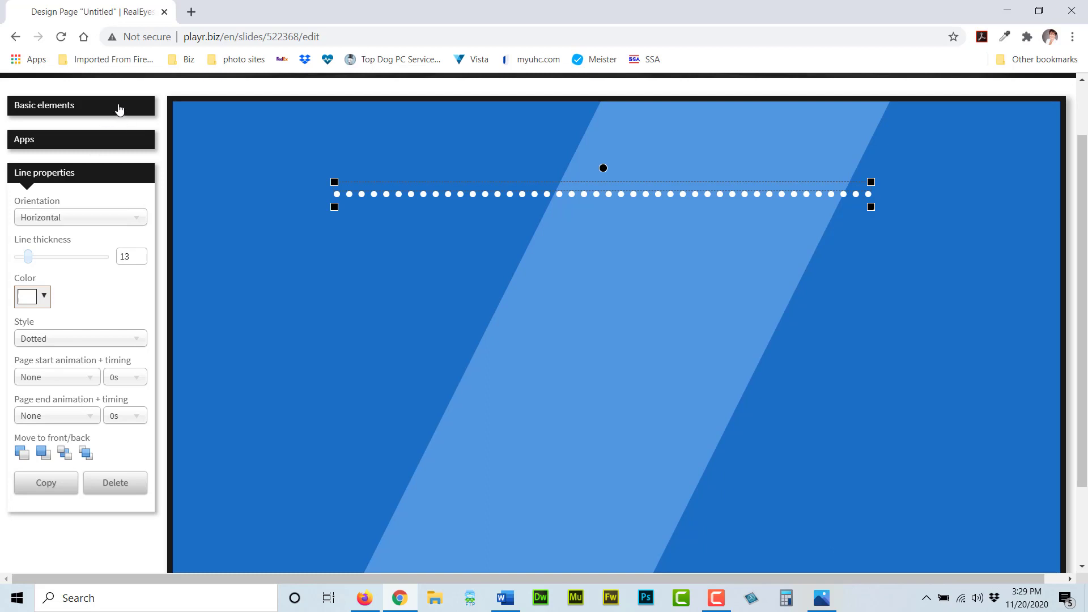
pyautogui.click(118, 107)
pyautogui.scroll(2, 124, 283)
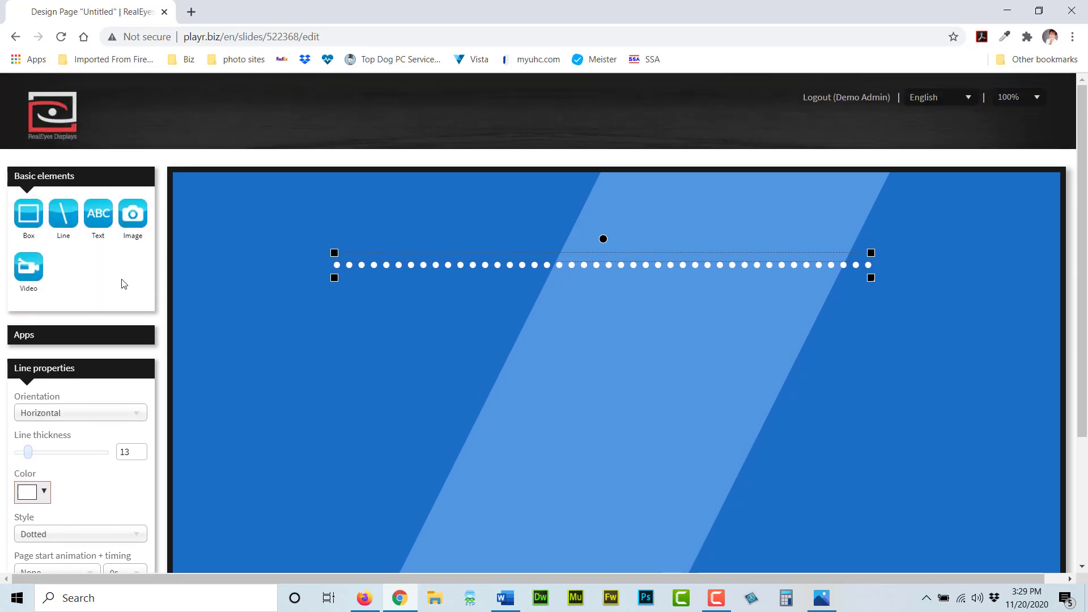
pyautogui.click(98, 215)
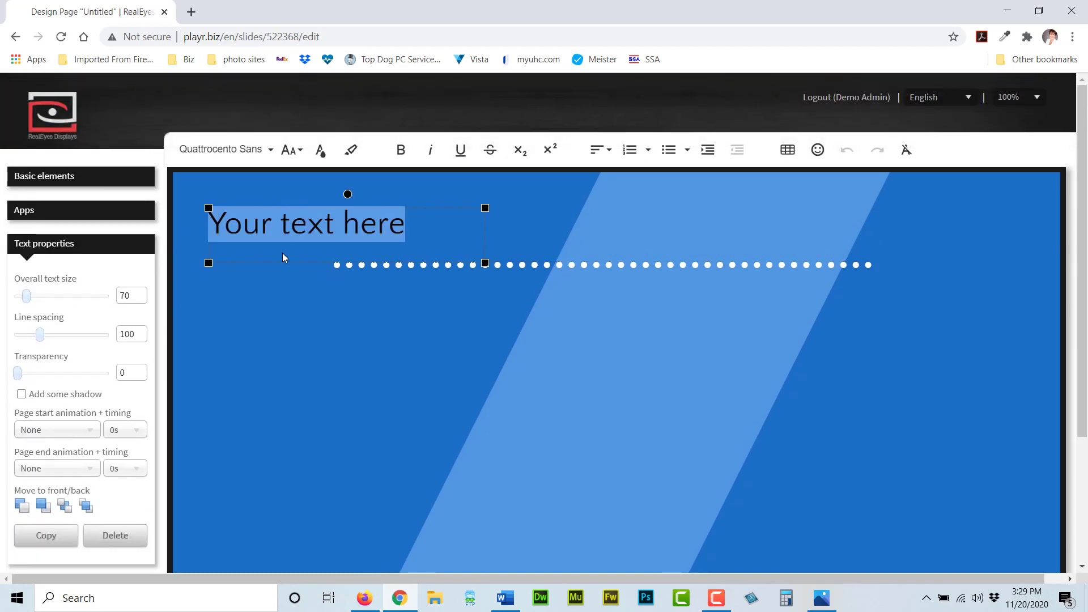
pyautogui.moveTo(281, 261); pyautogui.dragTo(524, 245)
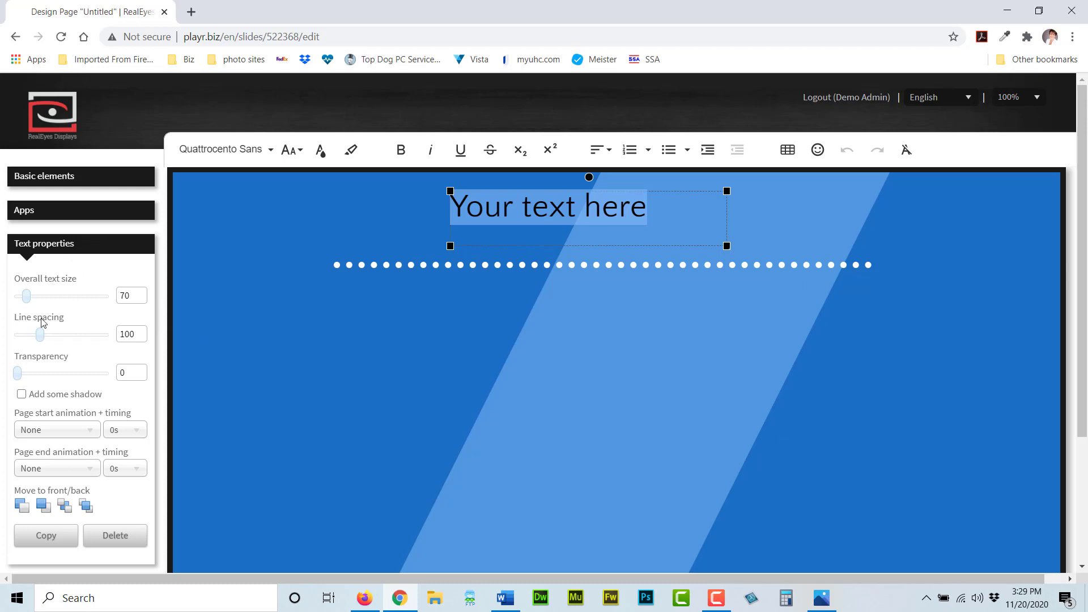
# Set the text's overall size to 87 and line spacing to 74, and add some shadow.
pyautogui.moveTo(29, 306); pyautogui.dragTo(29, 299)
pyautogui.moveTo(40, 339)
pyautogui.mouseDown()
pyautogui.moveTo(57, 337)
pyautogui.moveTo(25, 337)
pyautogui.moveTo(34, 337)
pyautogui.mouseUp()
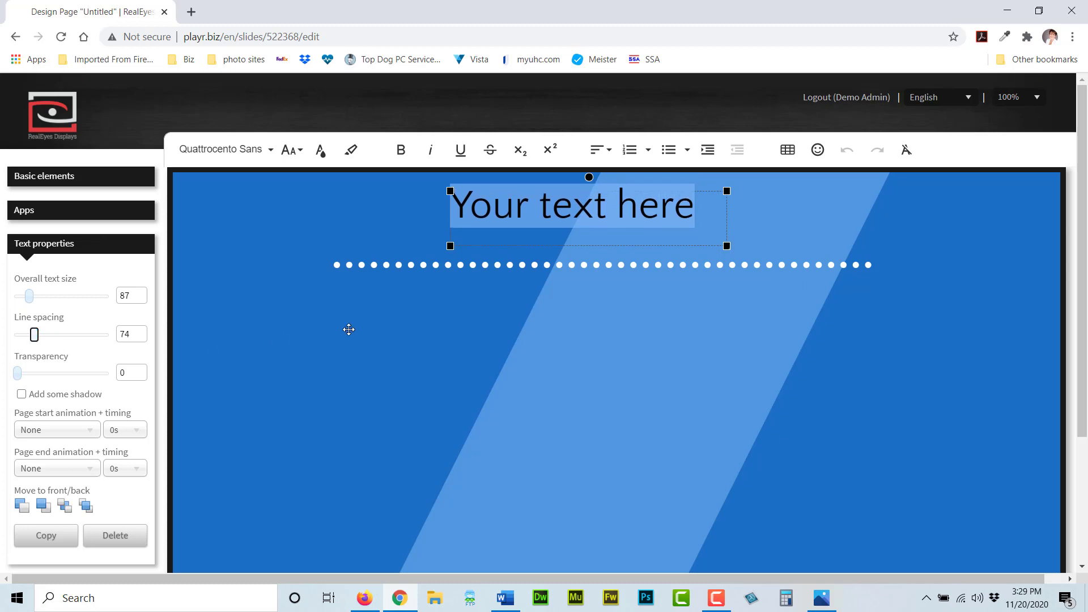
pyautogui.click(18, 374)
pyautogui.click(21, 395)
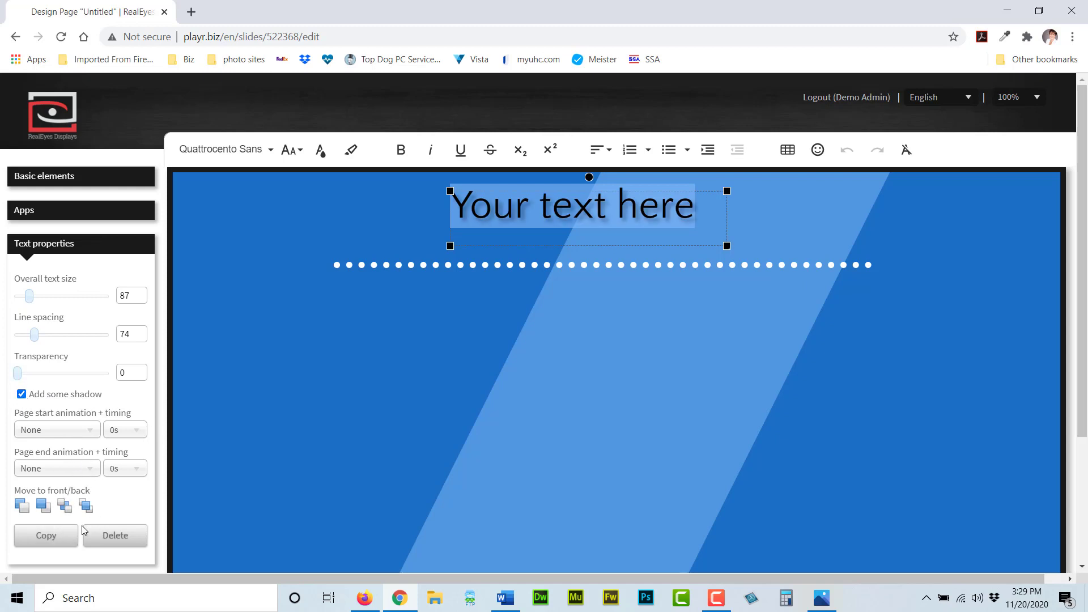
# Align the text box's start with the dotted line and widen it to nearly the line's full length.
pyautogui.scroll(-1, 298, 481)
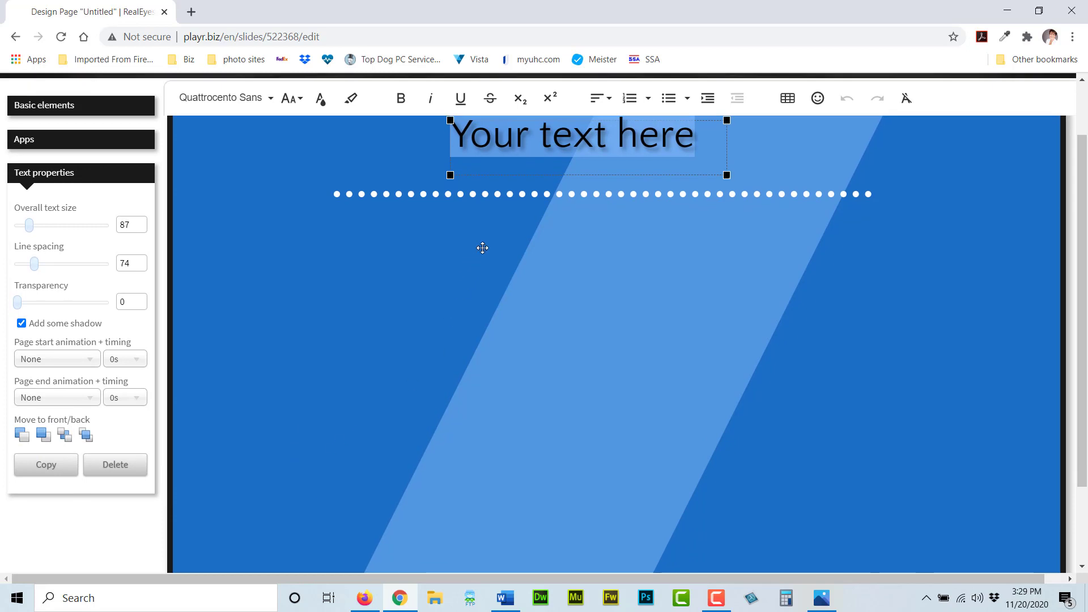
pyautogui.moveTo(539, 174); pyautogui.dragTo(540, 180)
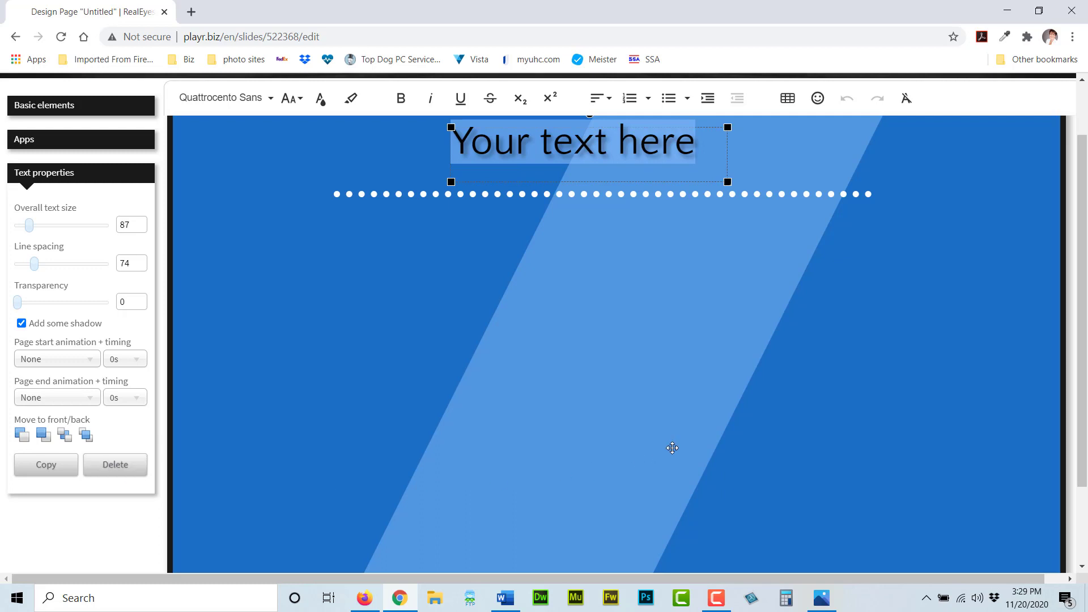
pyautogui.scroll(1, 595, 301)
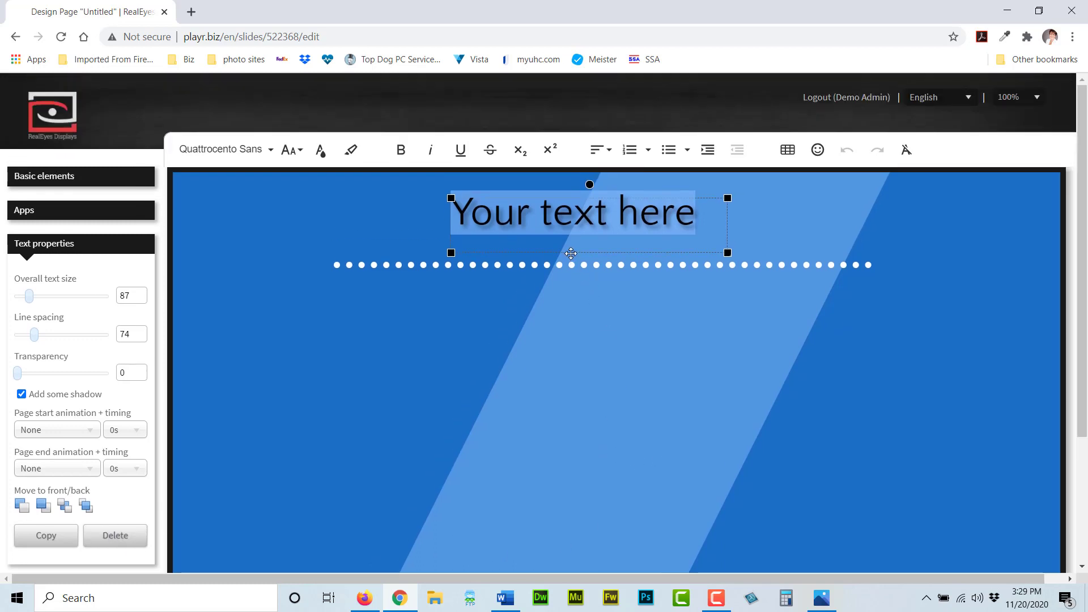
pyautogui.moveTo(571, 254); pyautogui.dragTo(453, 253)
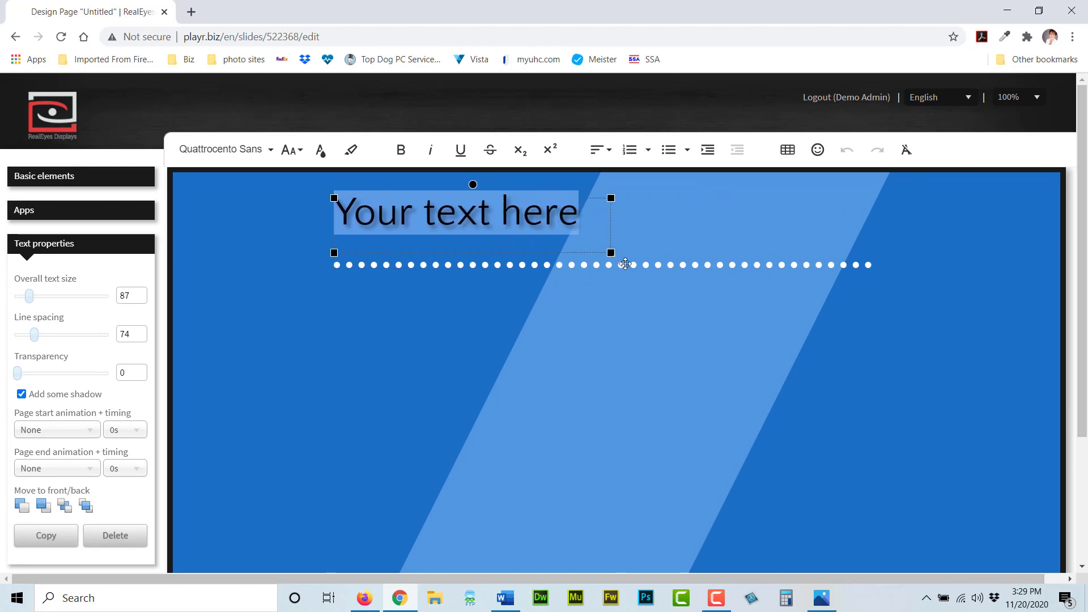
pyautogui.moveTo(610, 251); pyautogui.dragTo(859, 253)
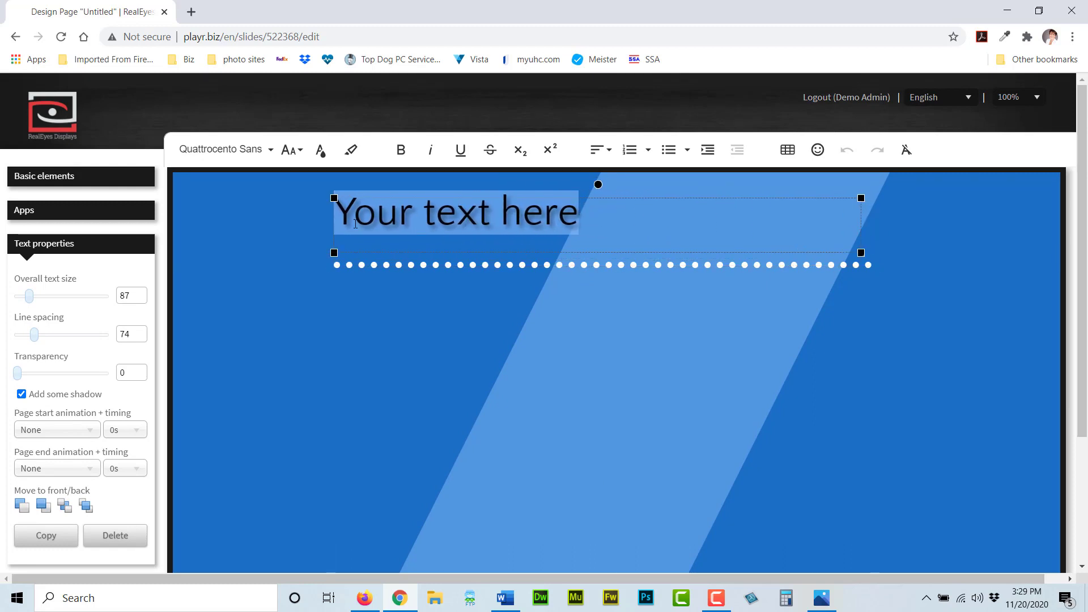
# Format the placeholder text in bold white Noto Sans.
pyautogui.click(253, 155)
pyautogui.scroll(-5, 215, 227)
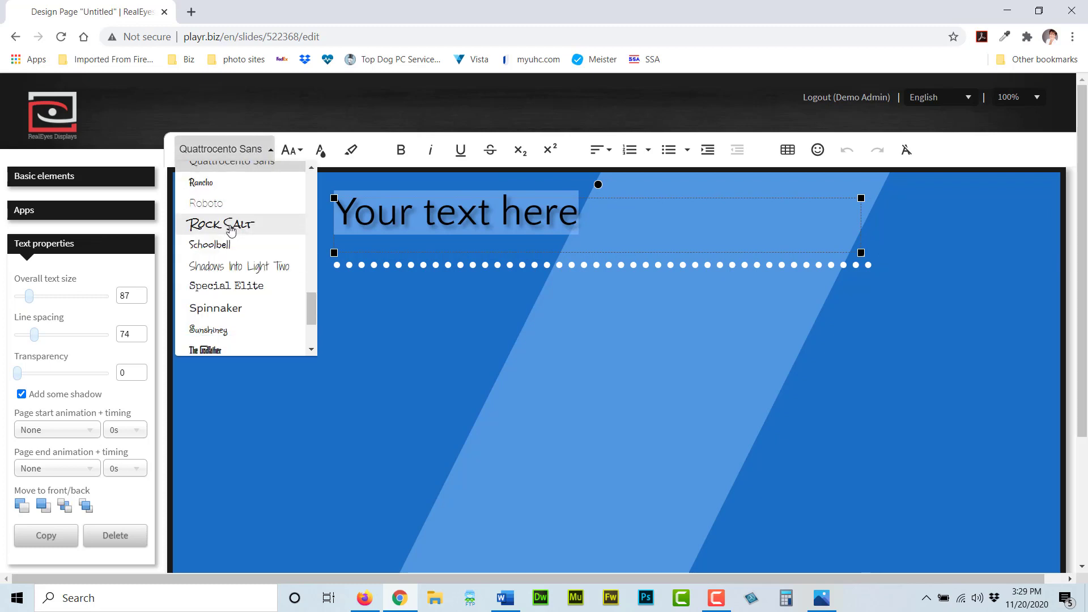
pyautogui.scroll(5, 245, 308)
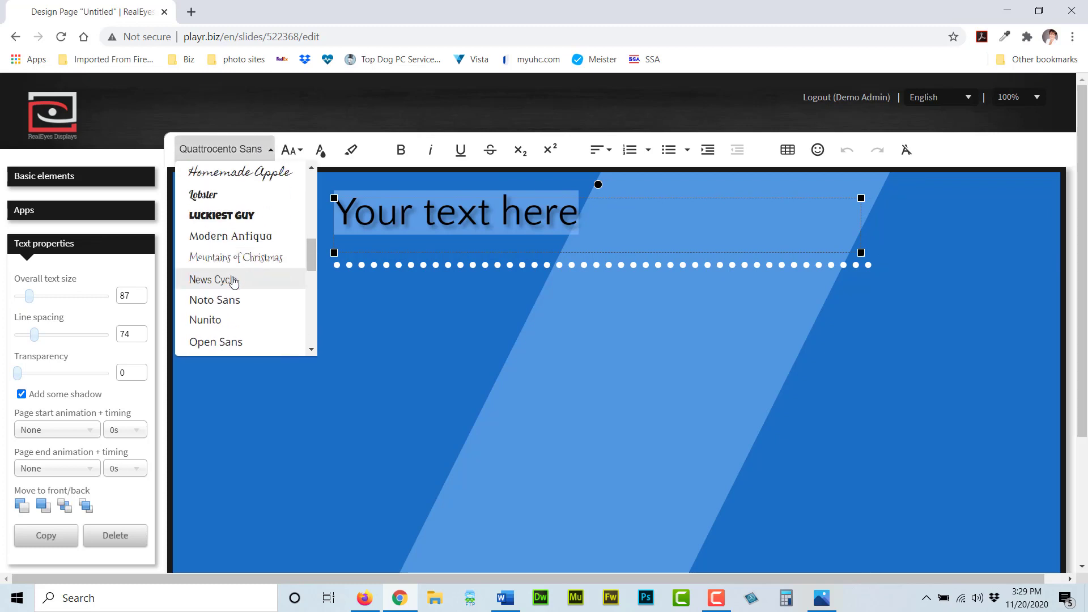
pyautogui.click(220, 259)
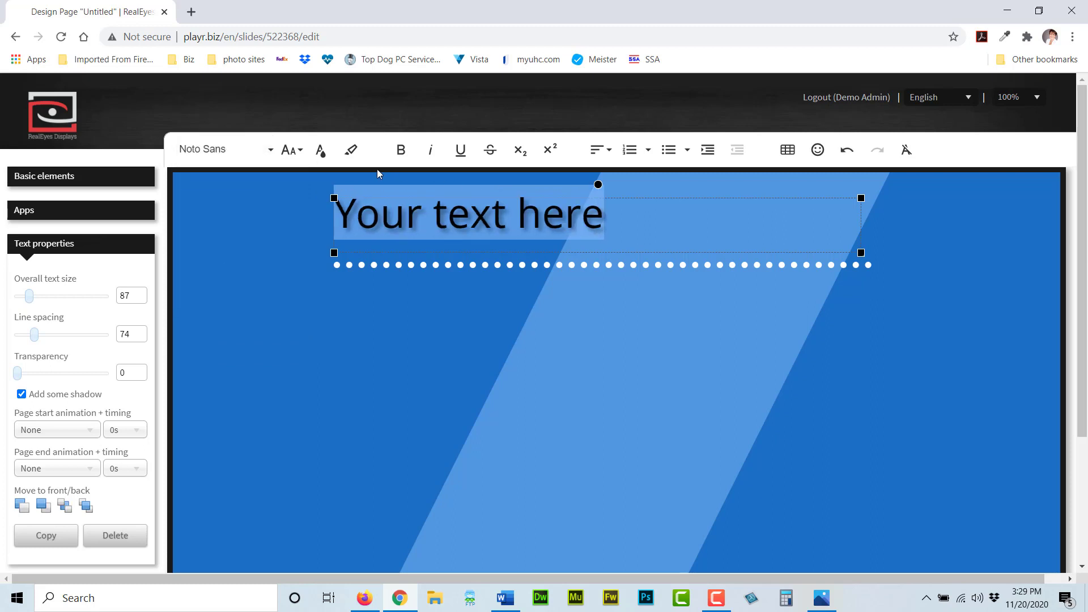
pyautogui.click(327, 160)
pyautogui.click(360, 212)
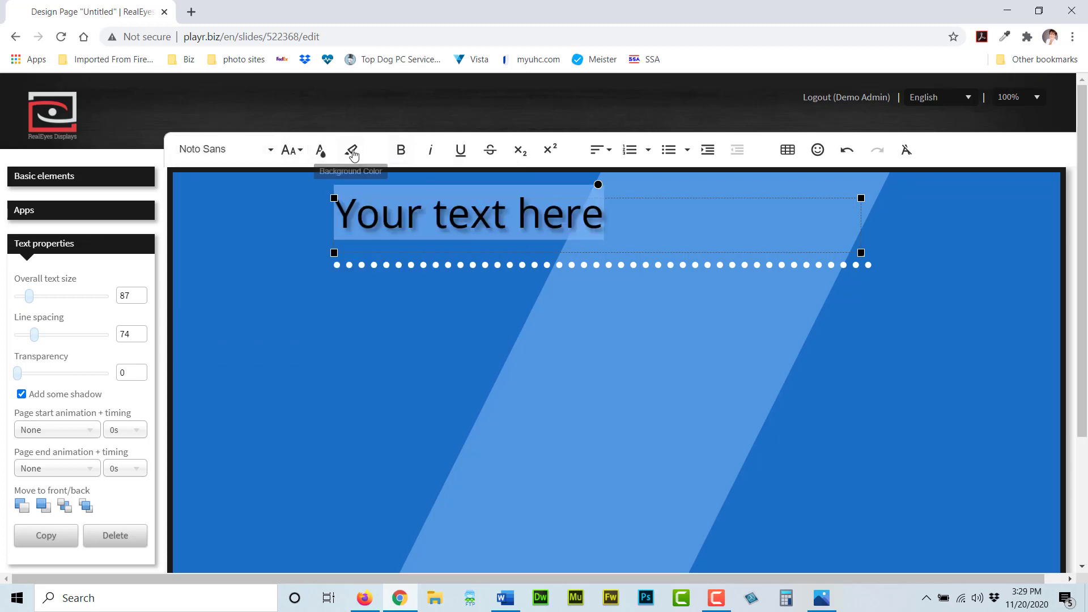
pyautogui.click(401, 151)
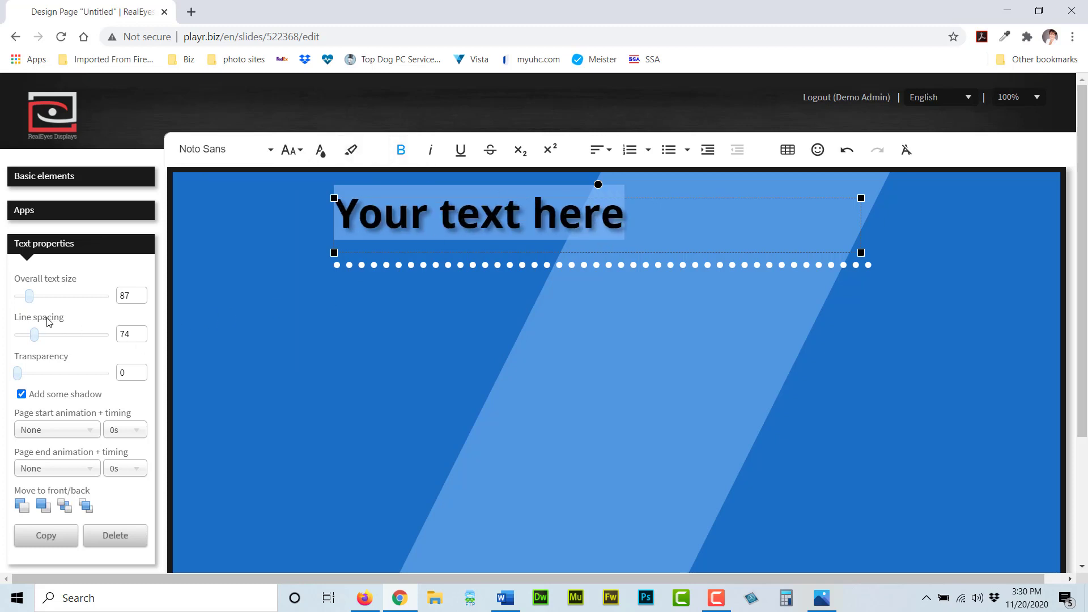
# Increase the overall text size to 138 and center the text within its box.
pyautogui.moveTo(34, 299); pyautogui.dragTo(37, 296)
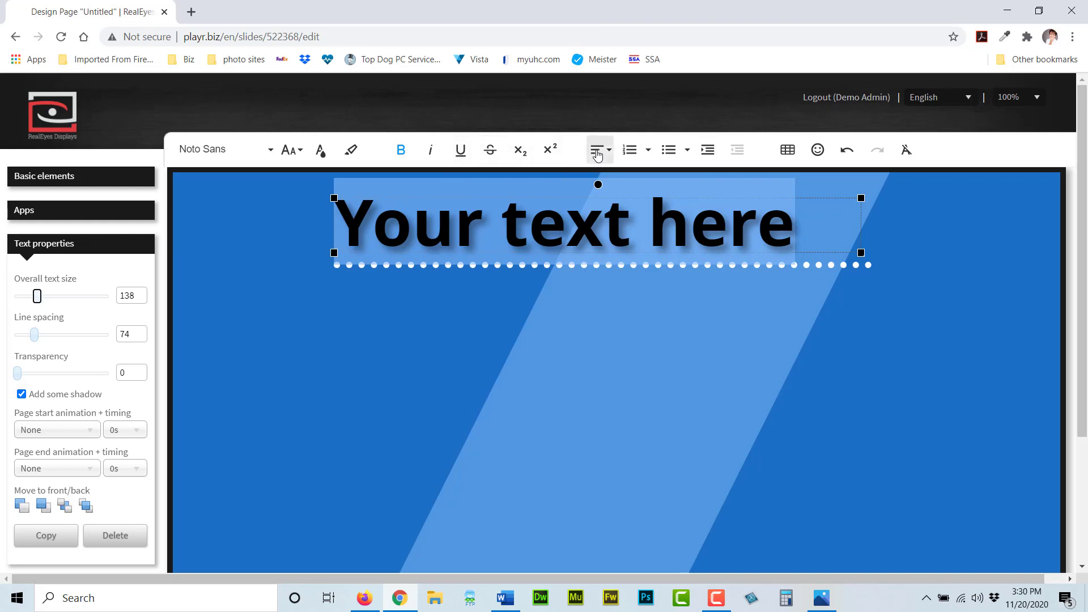
pyautogui.click(598, 152)
pyautogui.click(617, 205)
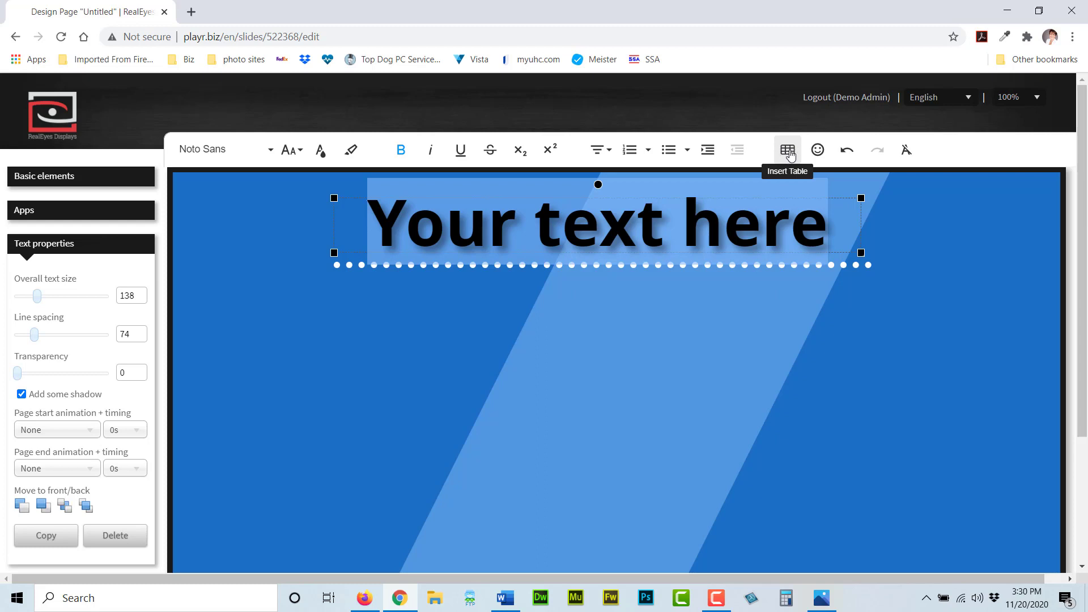
# Look through the emojis available for the text without inserting one.
pyautogui.click(818, 151)
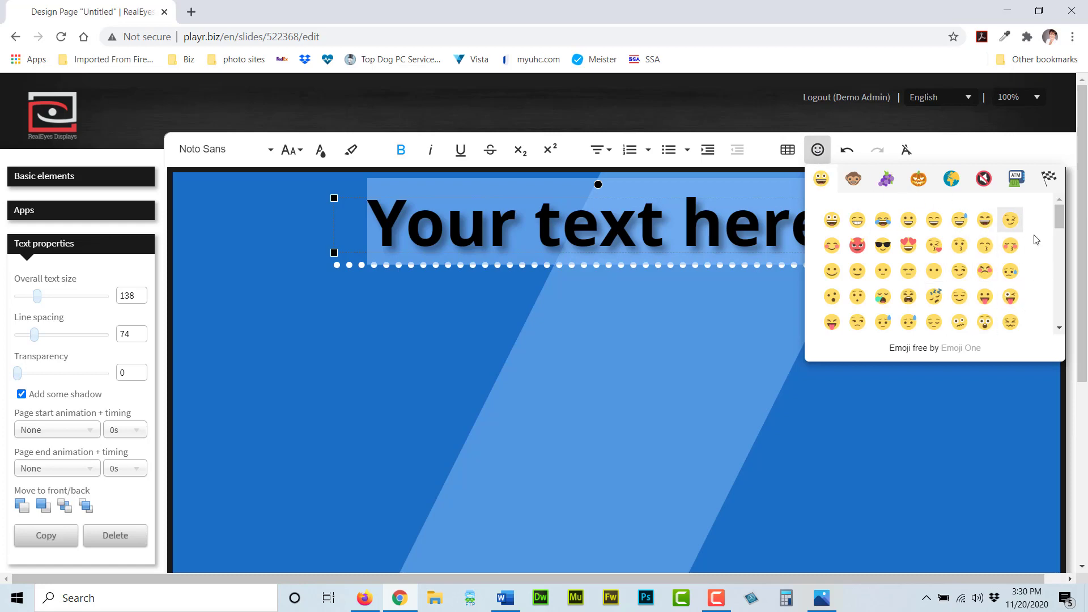
pyautogui.moveTo(1062, 226); pyautogui.dragTo(1051, 205)
pyautogui.click(765, 286)
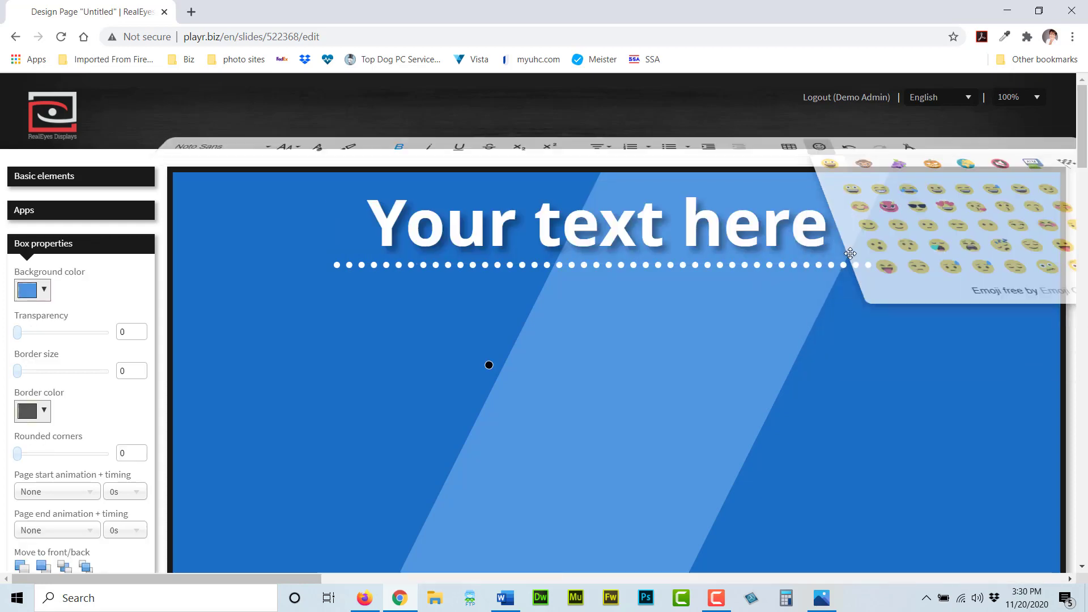
# Replace the placeholder text above the dotted line with "Trust is the Key".
pyautogui.click(815, 201)
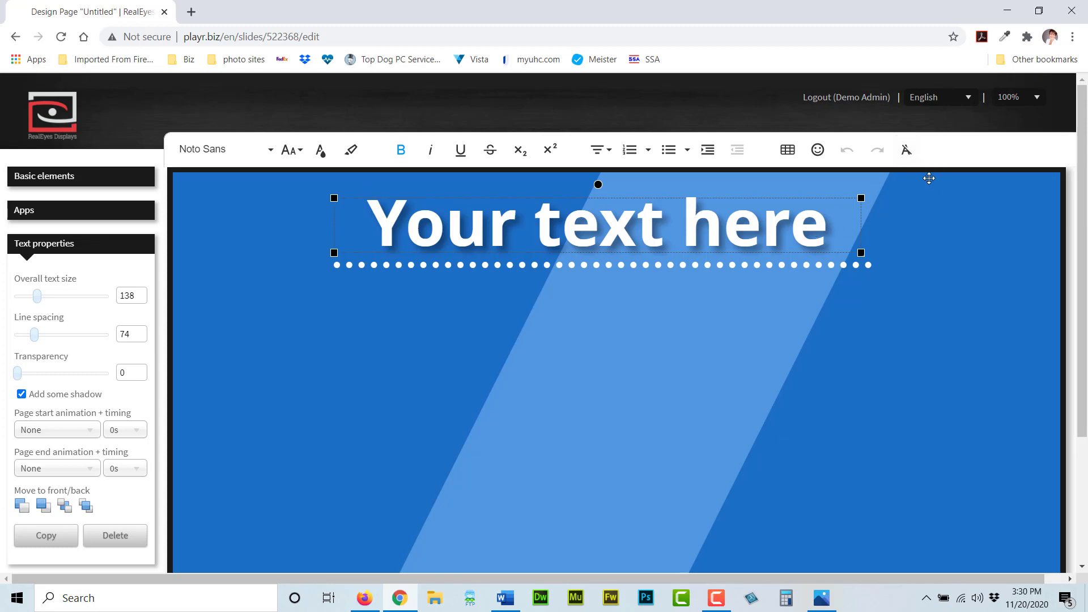
pyautogui.click(906, 152)
pyautogui.moveTo(822, 243); pyautogui.dragTo(369, 260)
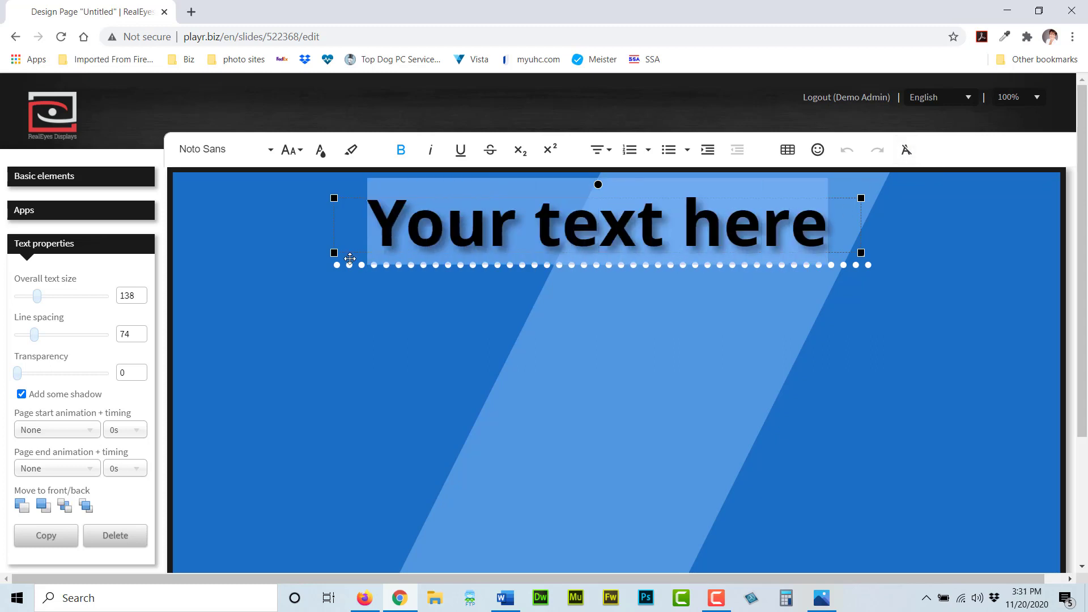
pyautogui.write('Trust')
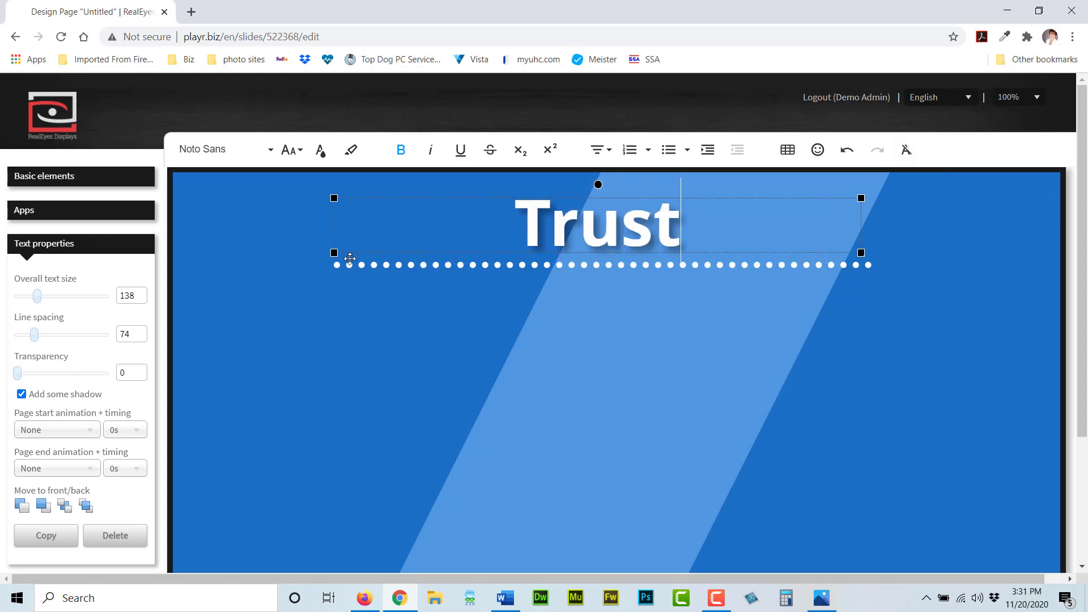
pyautogui.write(' is the Key')
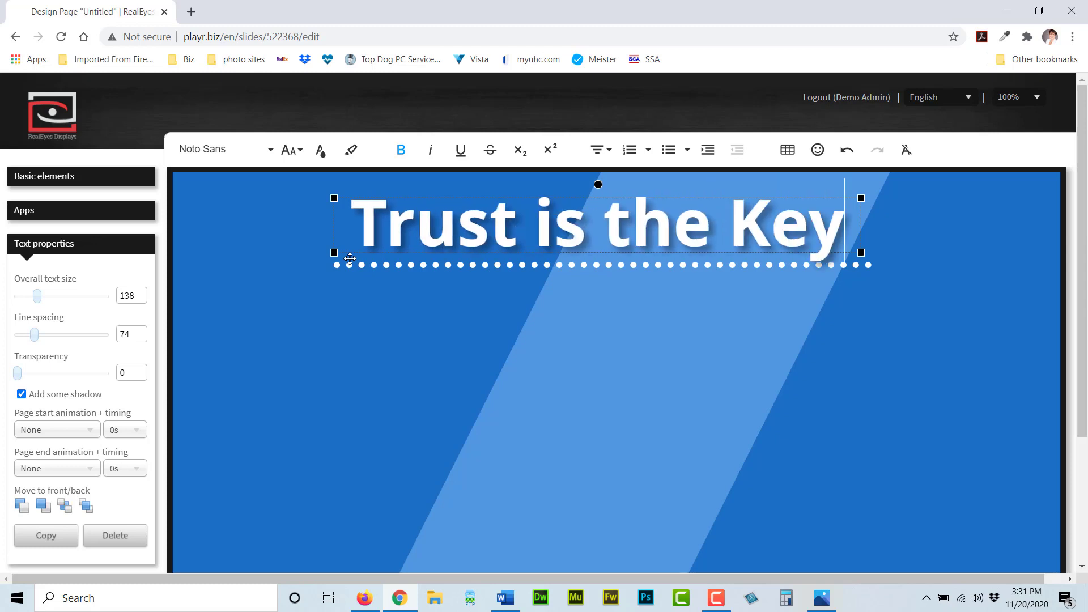
pyautogui.click(780, 342)
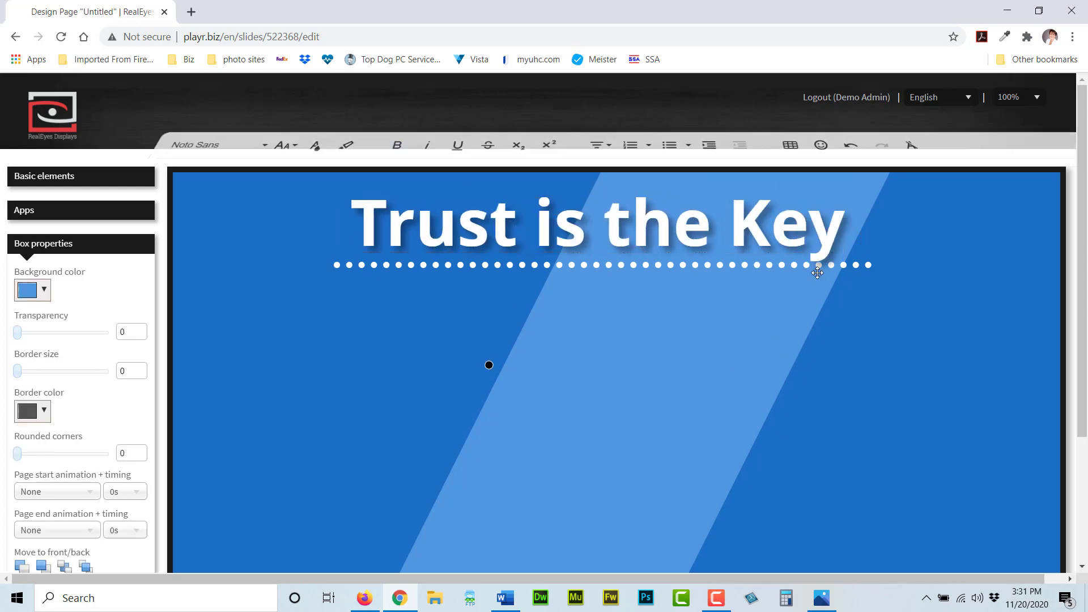
# Add an image element to the page and try the extra drag-to path option in My images.
pyautogui.click(124, 178)
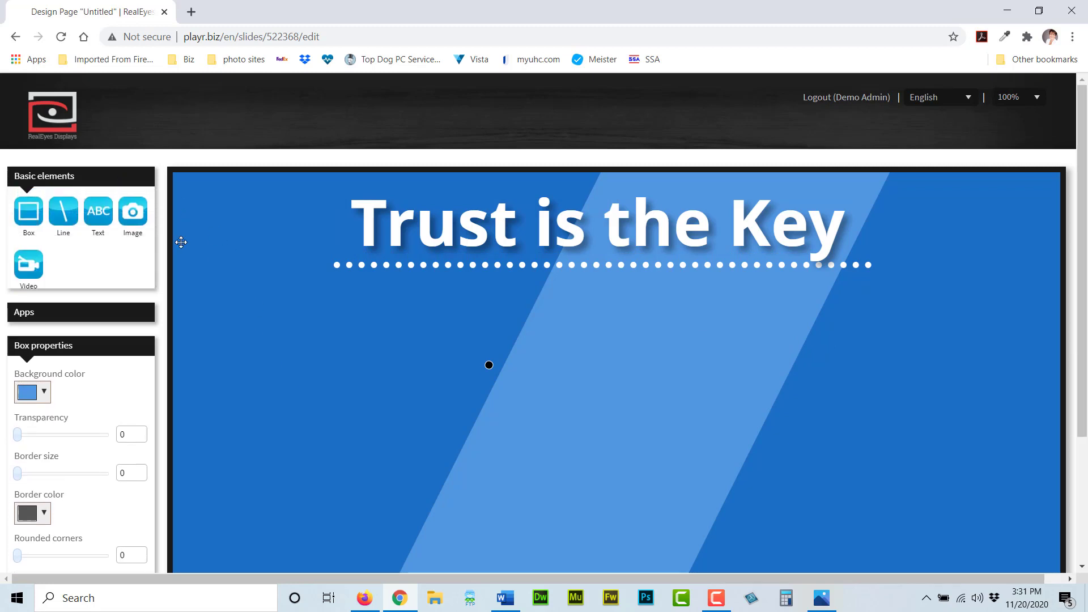
pyautogui.click(135, 218)
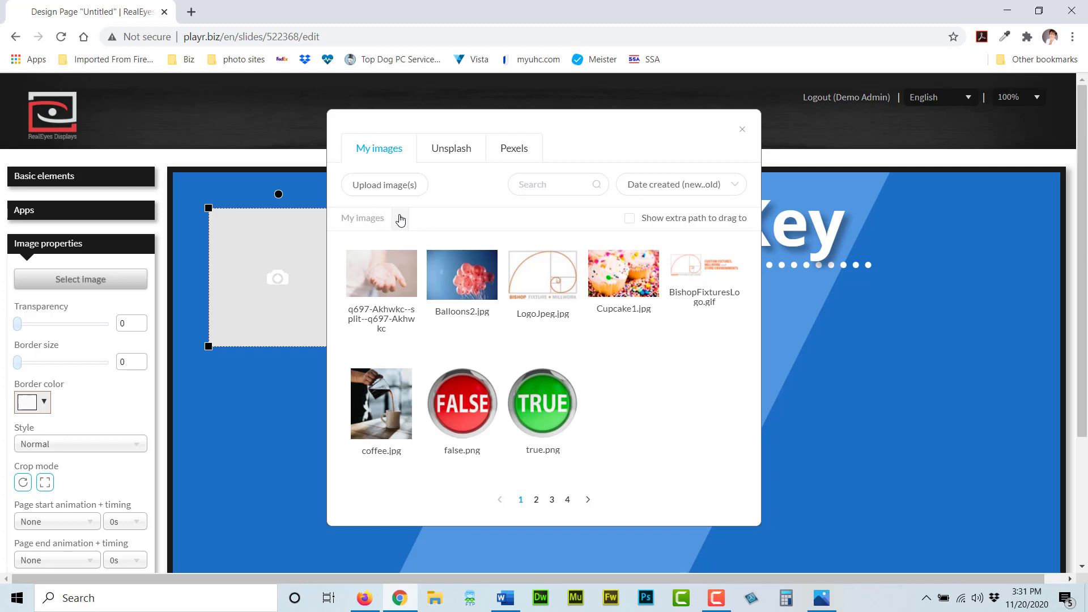
pyautogui.click(400, 220)
pyautogui.moveTo(401, 219)
pyautogui.click(629, 220)
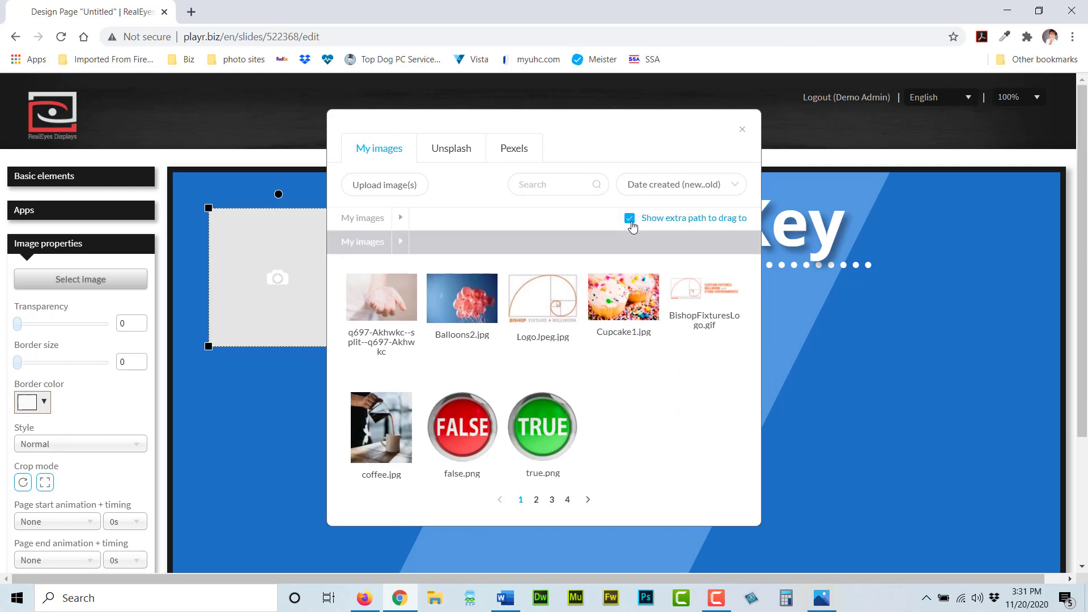
pyautogui.click(630, 220)
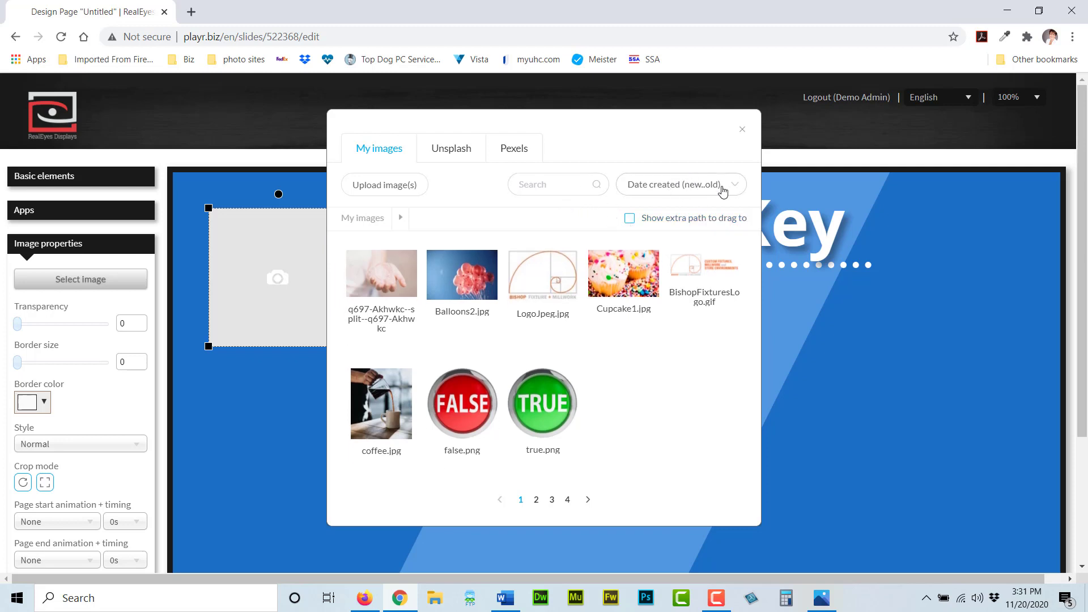
# Search Unsplash for "wash your hands", browse the pictures, and return to My images.
pyautogui.click(453, 153)
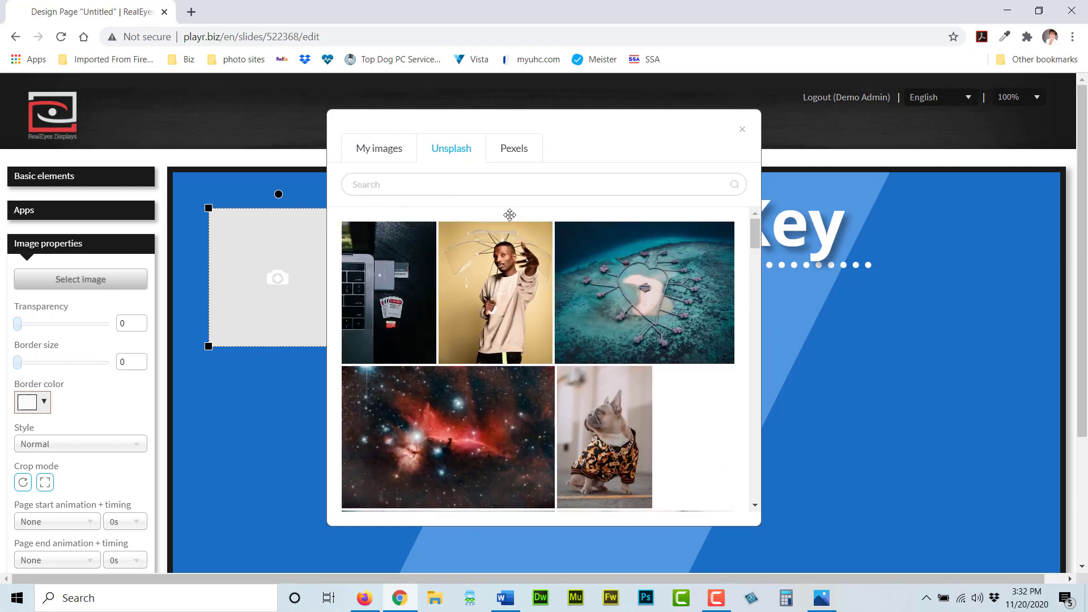
pyautogui.click(482, 184)
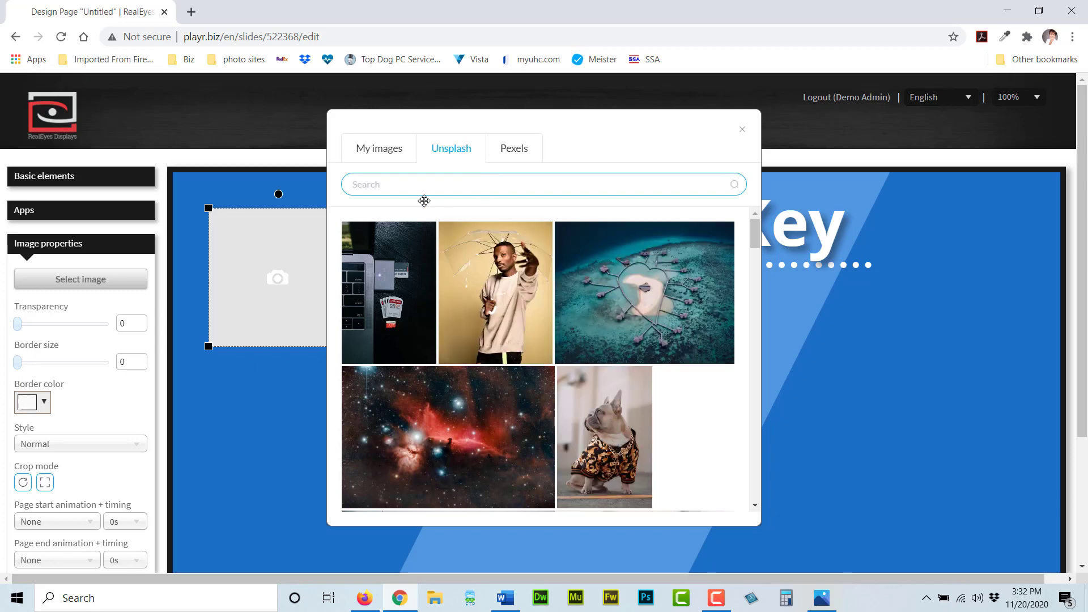
pyautogui.write('wash your hands')
pyautogui.press('Return')
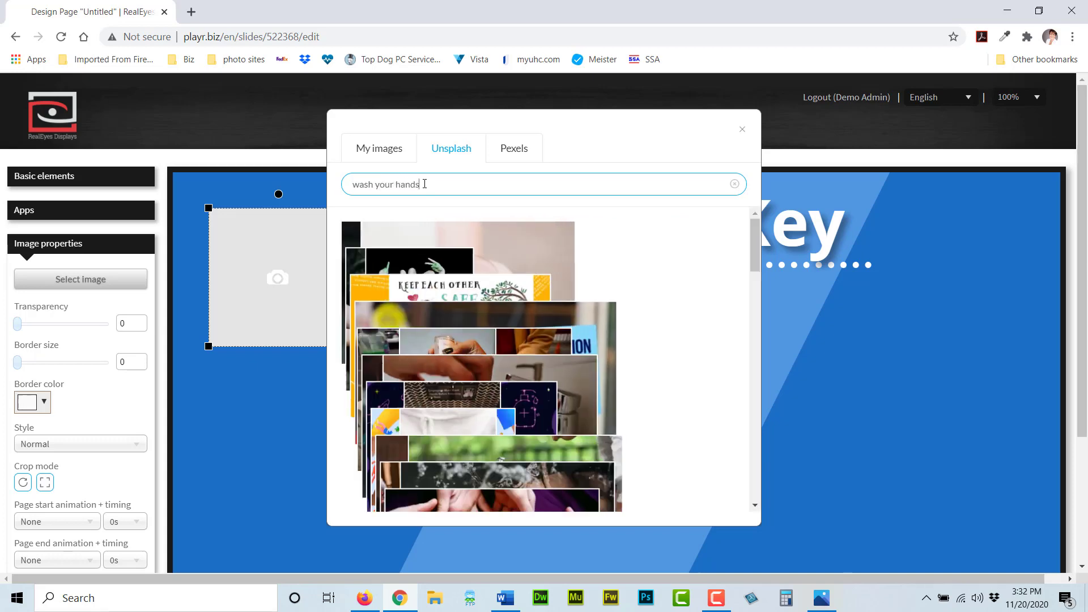
pyautogui.scroll(-4, 584, 323)
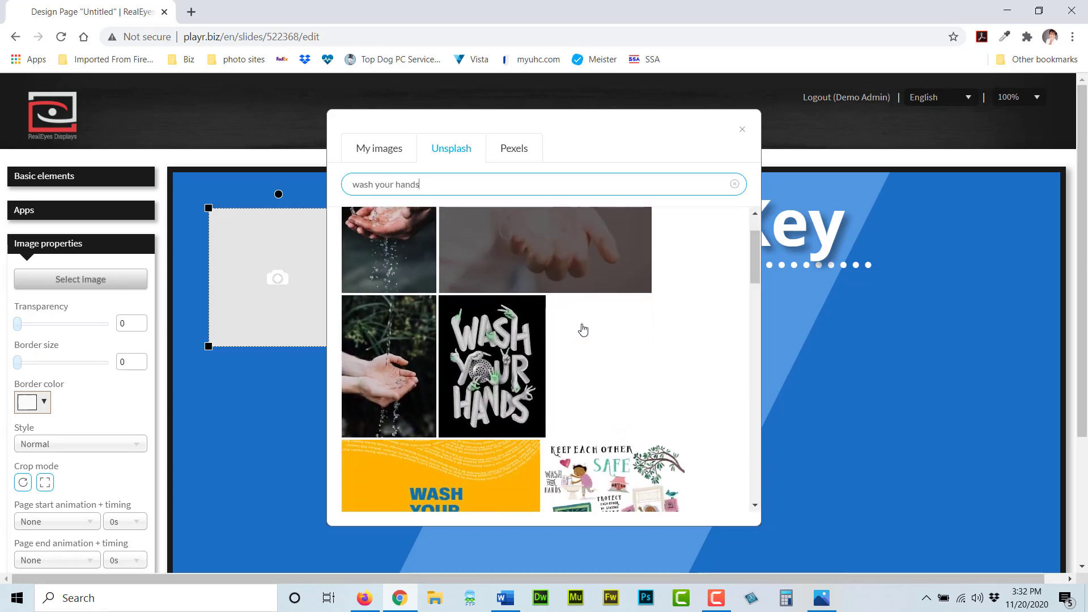
pyautogui.scroll(-3, 602, 326)
pyautogui.scroll(7, 602, 328)
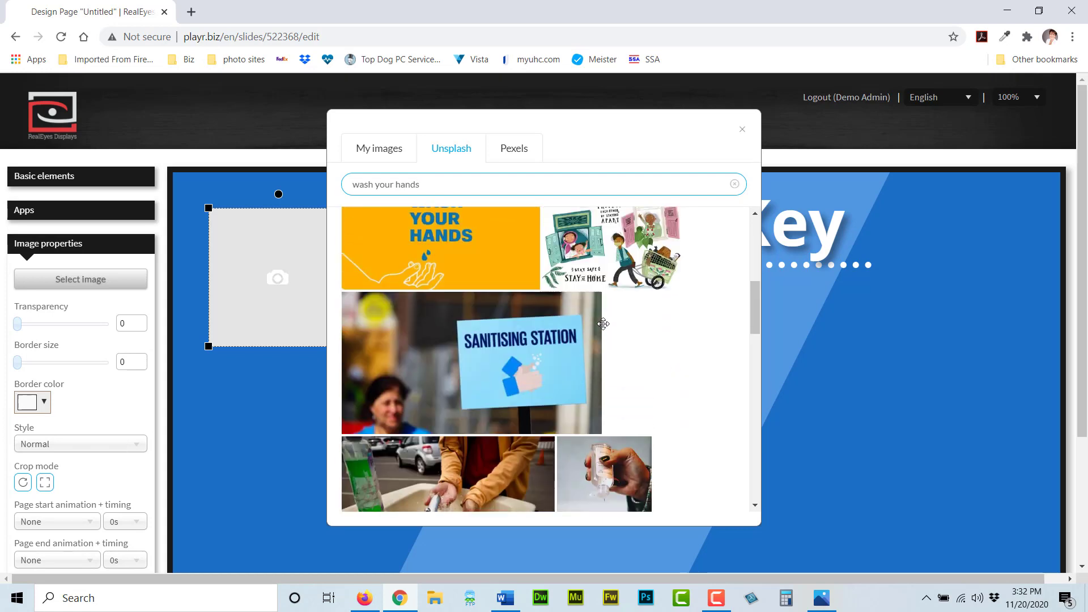
pyautogui.click(381, 150)
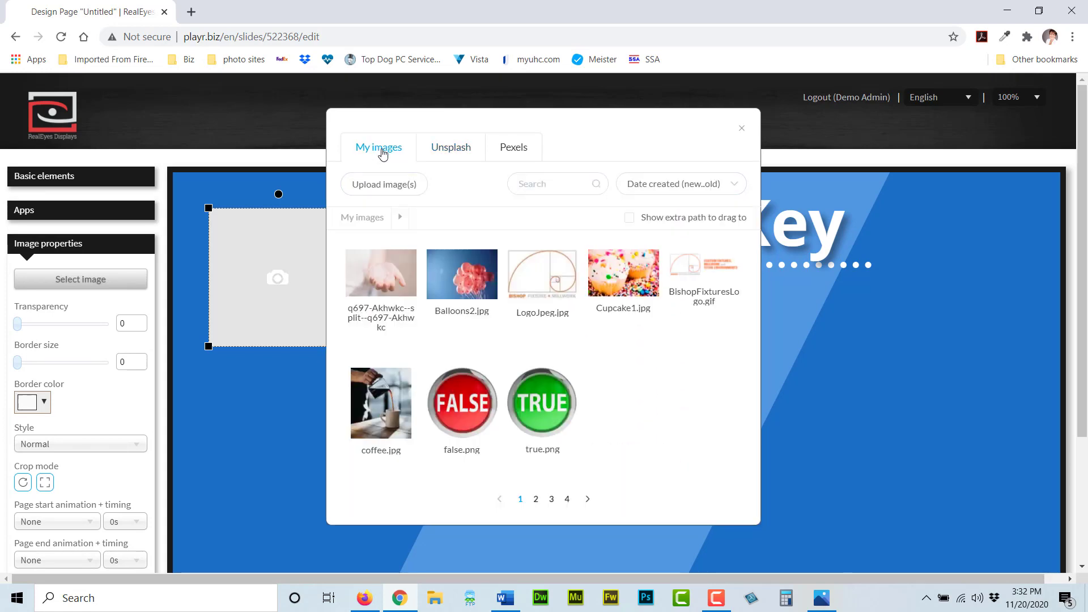
# Place the first of the two identical "In Sanitizer We Trust / In Soap We Trust" pictures from page 3 of My images.
pyautogui.click(536, 500)
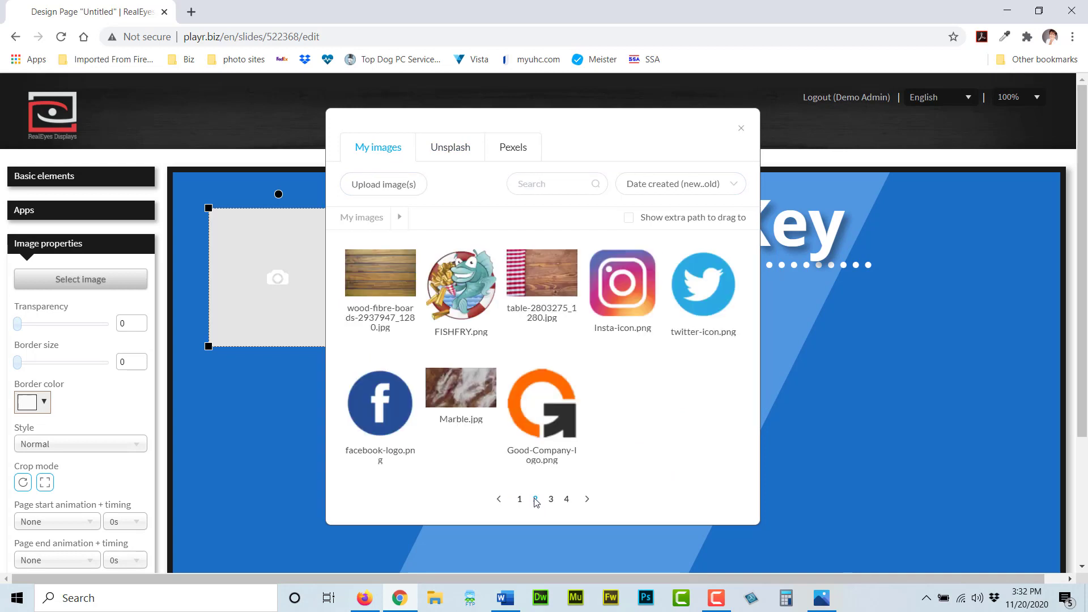
pyautogui.click(551, 500)
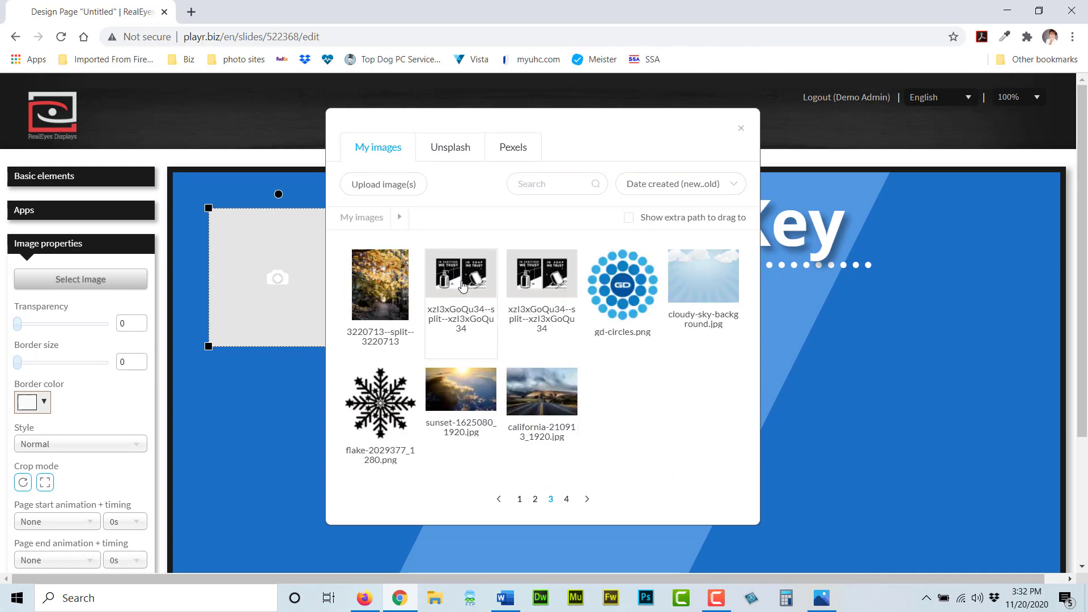
pyautogui.click(463, 286)
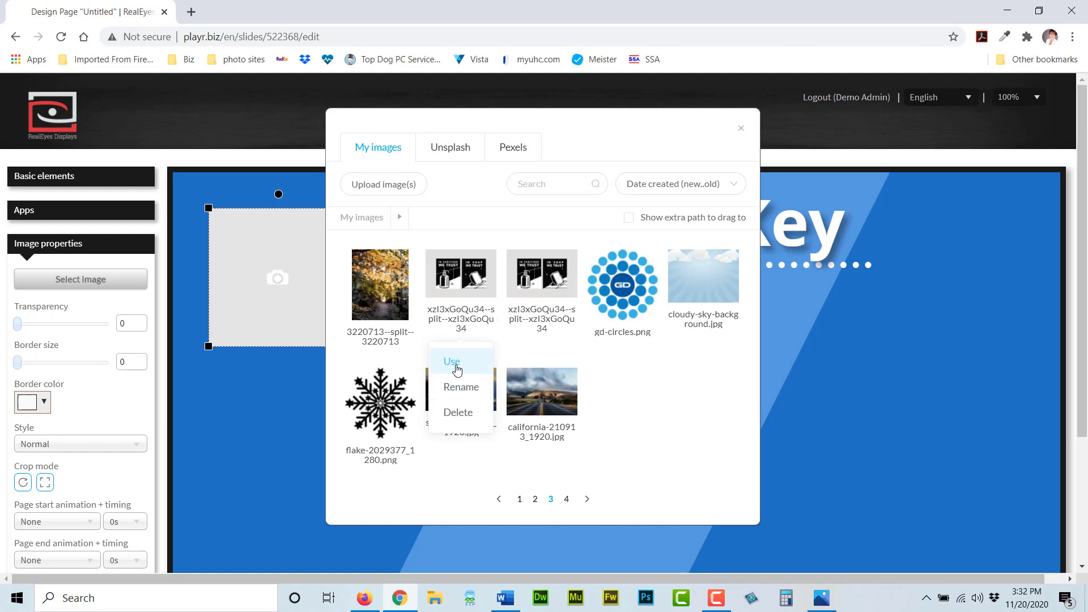
pyautogui.click(458, 369)
# Shrink the sanitizer and soap picture to about 1218 by 785 and position it below the dotted line at about X 310, Y 227.
pyautogui.moveTo(491, 354); pyautogui.dragTo(514, 355)
pyautogui.scroll(-2, 544, 337)
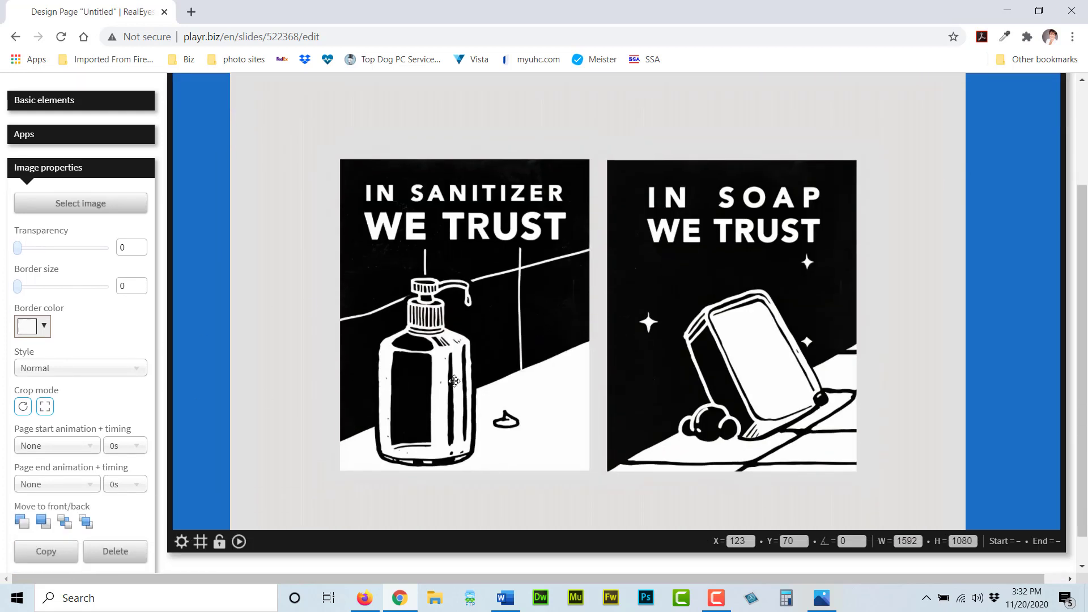
pyautogui.moveTo(455, 372); pyautogui.dragTo(450, 348)
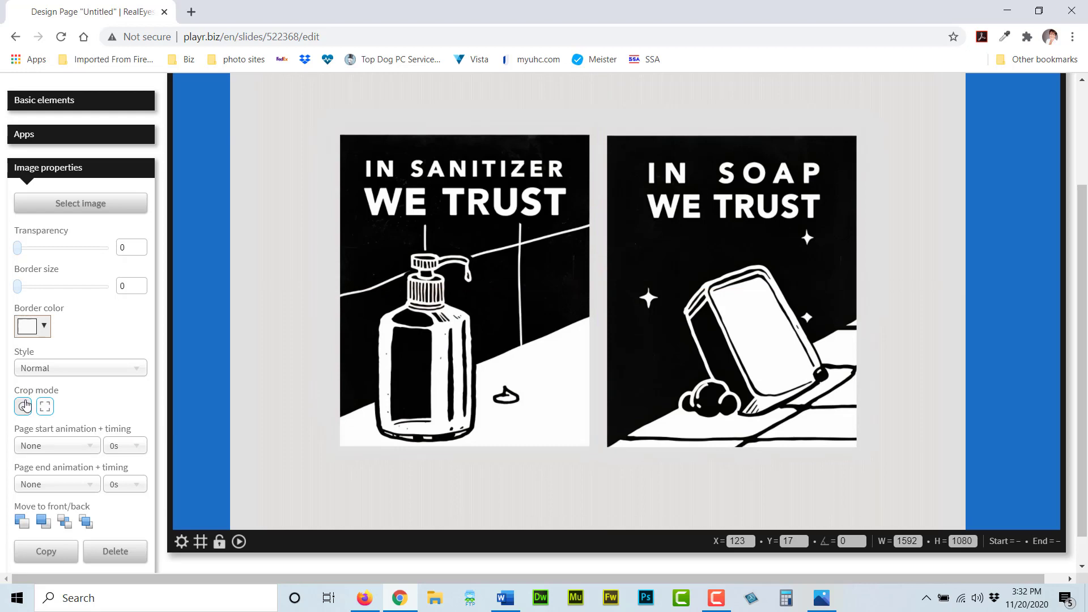
pyautogui.moveTo(312, 421); pyautogui.dragTo(302, 397)
pyautogui.moveTo(221, 512); pyautogui.dragTo(395, 388)
pyautogui.moveTo(550, 283); pyautogui.dragTo(488, 389)
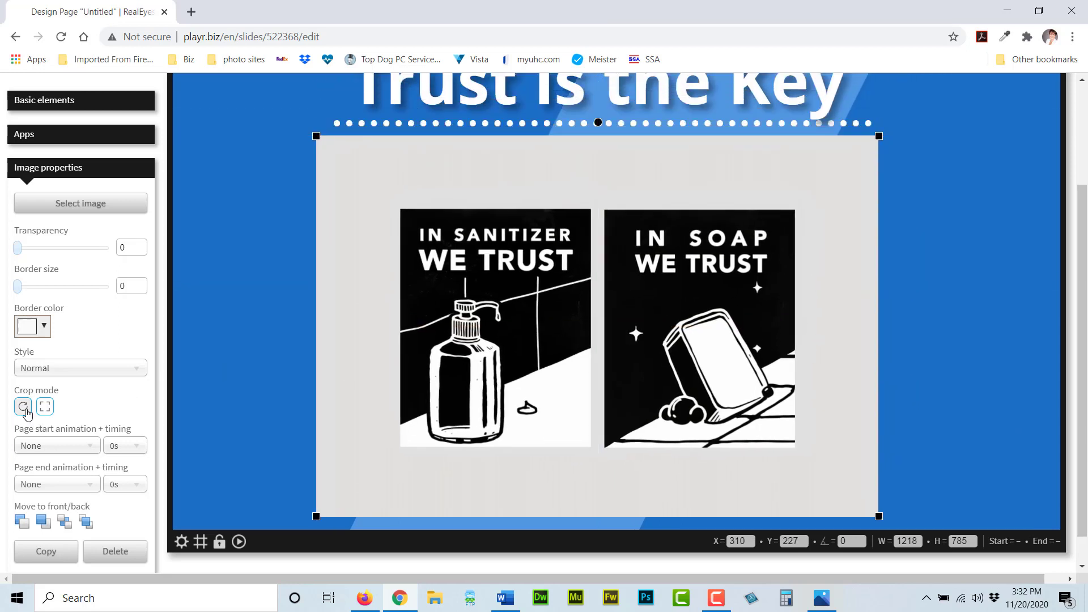
# Crop away the grey margins and the soap poster, keeping only the sanitizer poster at about 411 by 510.
pyautogui.click(26, 412)
pyautogui.moveTo(316, 136); pyautogui.dragTo(401, 210)
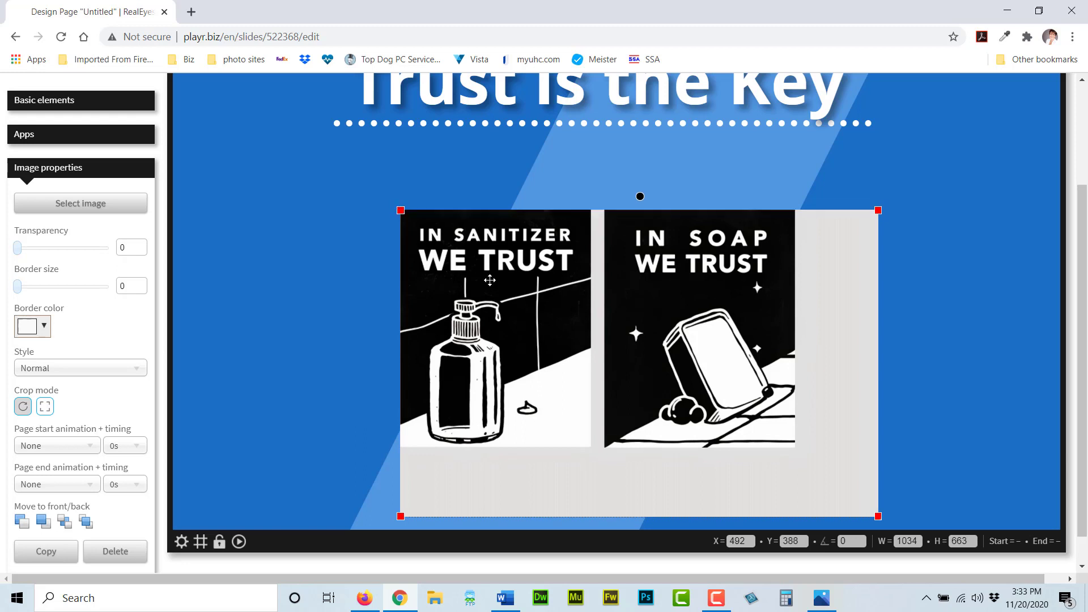
pyautogui.moveTo(878, 516); pyautogui.dragTo(795, 448)
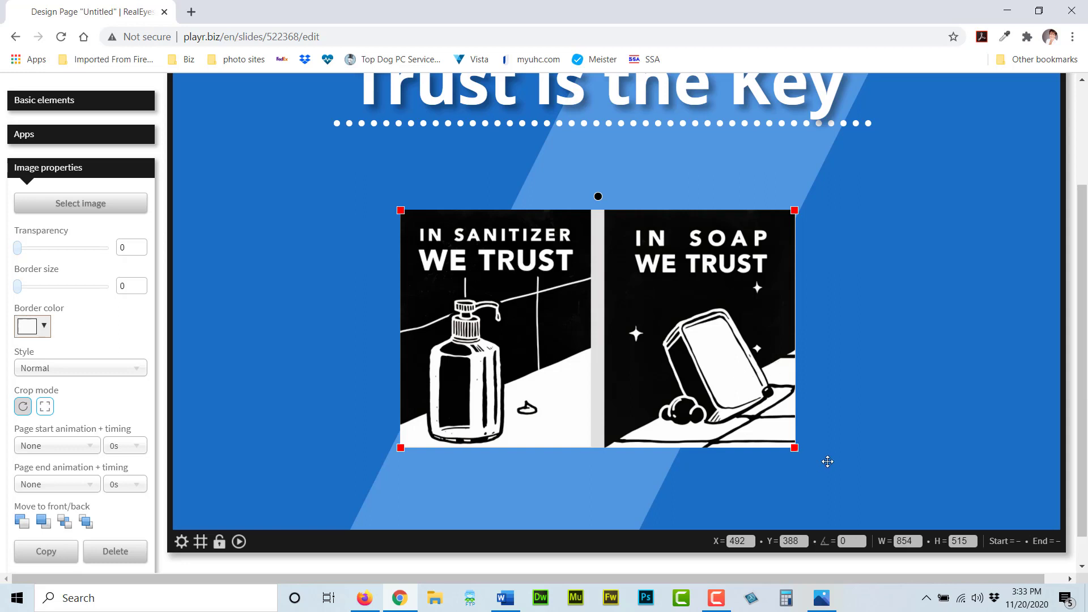
pyautogui.moveTo(796, 447); pyautogui.dragTo(590, 447)
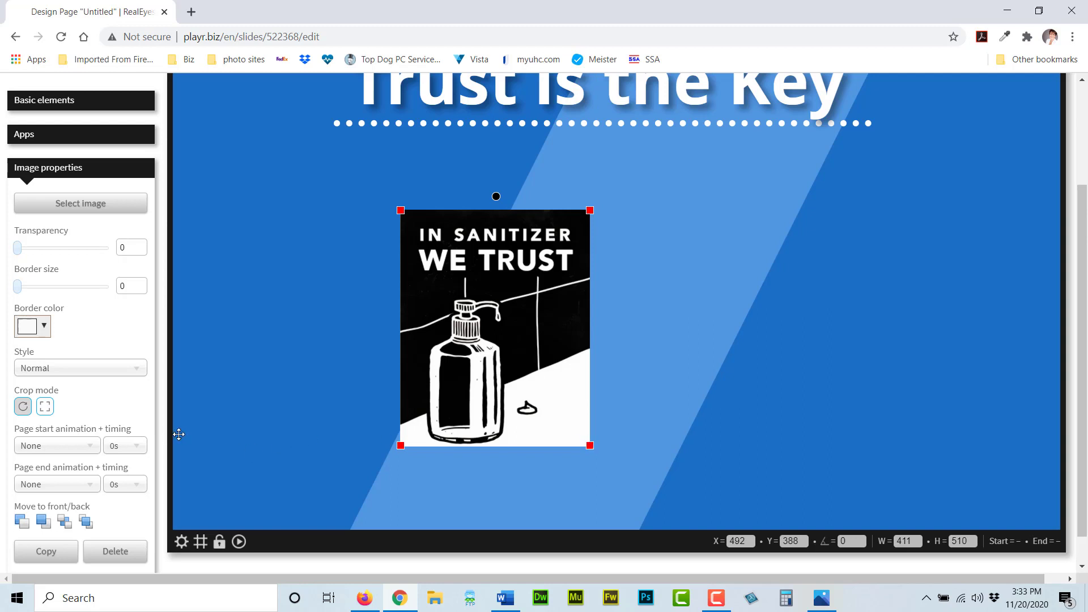
# Leave crop mode, enlarge the sanitizer poster to about 492 by 579, and move it to about X 356, Y 271.
pyautogui.click(22, 409)
pyautogui.moveTo(590, 445); pyautogui.dragTo(628, 494)
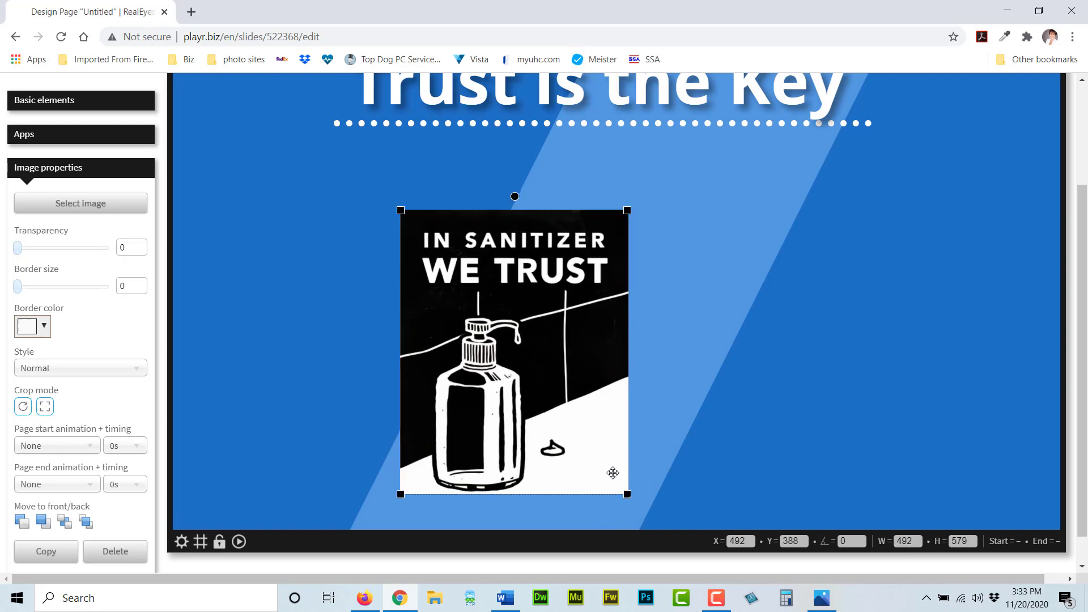
pyautogui.moveTo(541, 429); pyautogui.dragTo(486, 378)
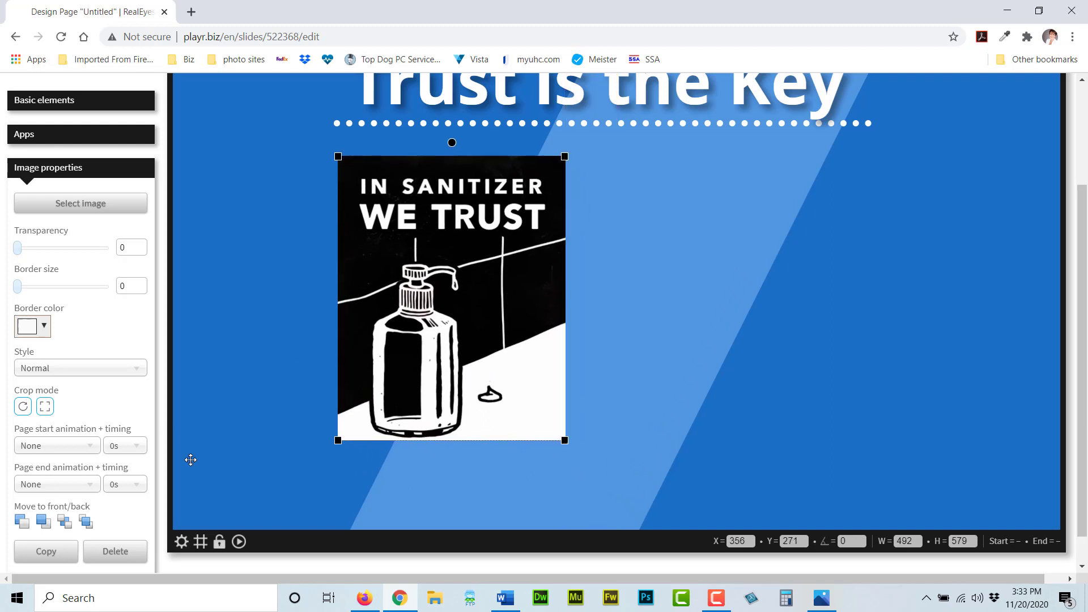
# Restore the full uncropped picture, shift it to about X 348, Y 274, and enlarge it to about 930 by 627.
pyautogui.click(45, 407)
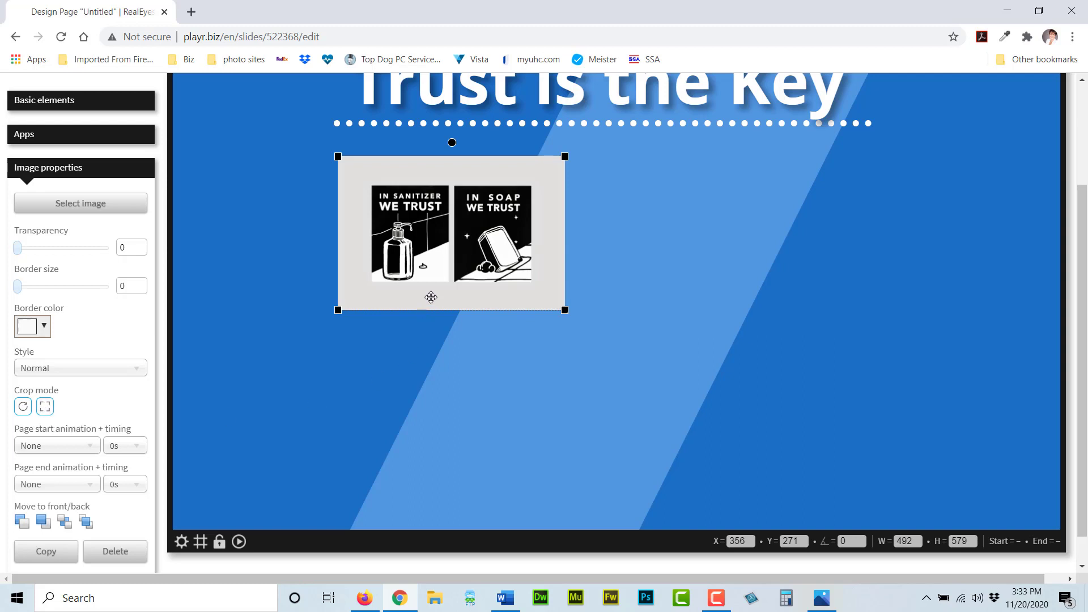
pyautogui.moveTo(431, 297); pyautogui.dragTo(427, 298)
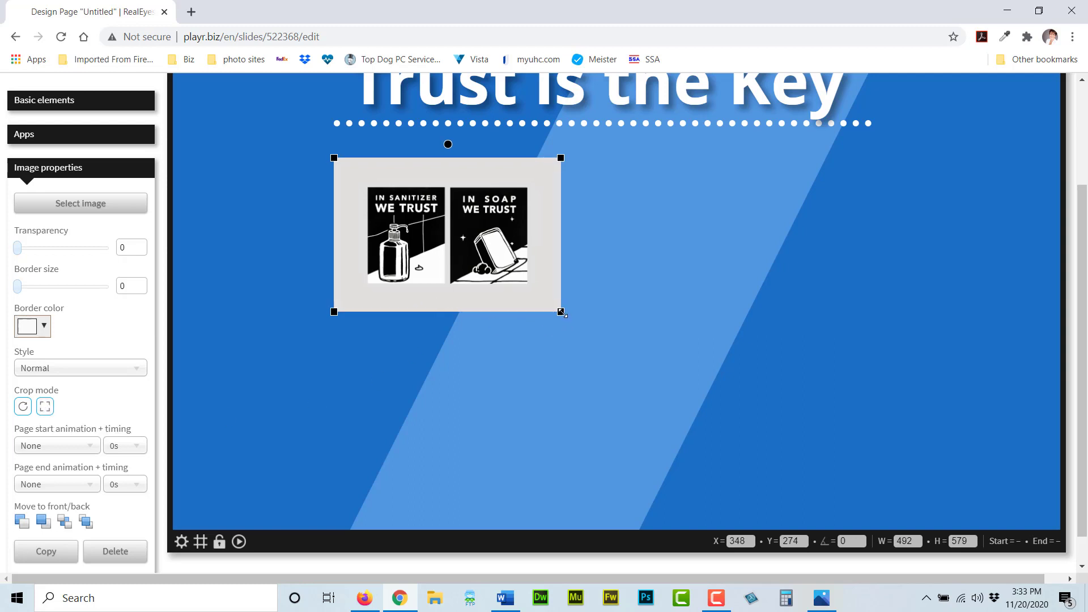
pyautogui.moveTo(562, 312); pyautogui.dragTo(736, 431)
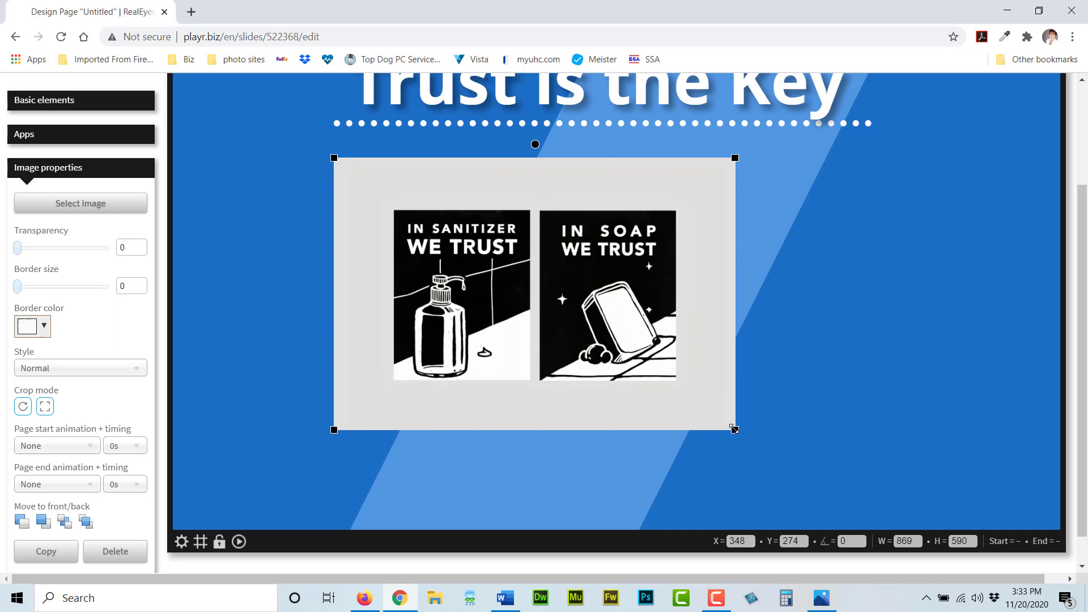
pyautogui.moveTo(735, 429); pyautogui.dragTo(759, 446)
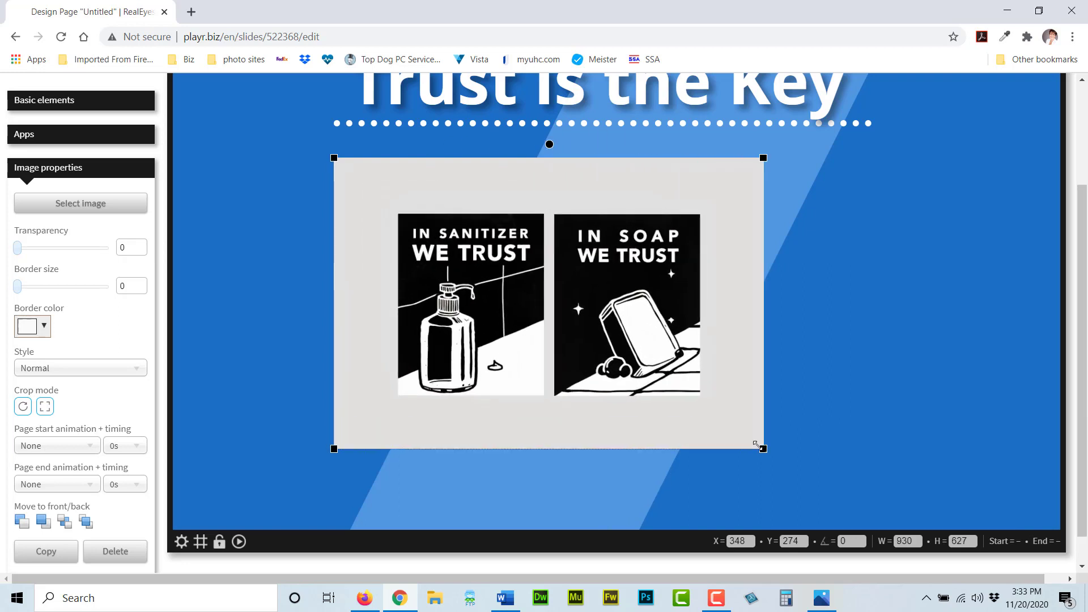
# Crop the soap poster and part of the lower grey margin off the picture, leaving about 449 by 524.
pyautogui.click(23, 408)
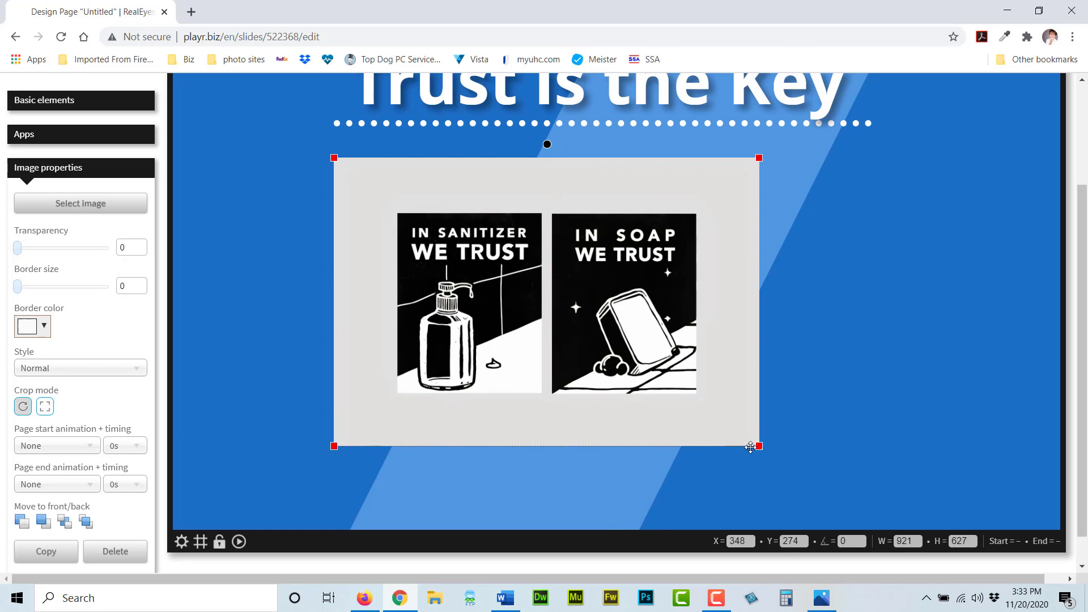
pyautogui.moveTo(759, 446); pyautogui.dragTo(541, 400)
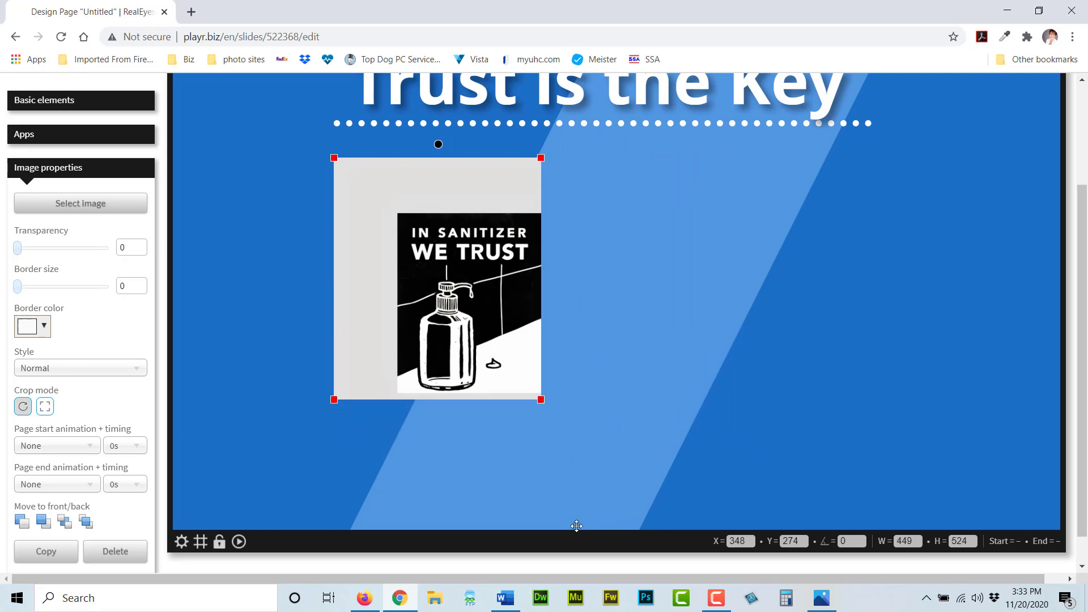